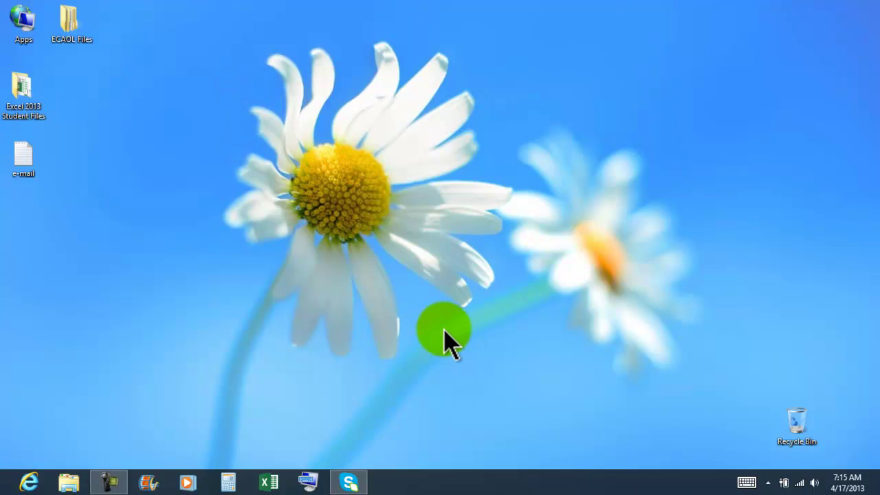
Open Excel and create a blank workbook
{"action": "left_click", "coordinate": [269, 481]}
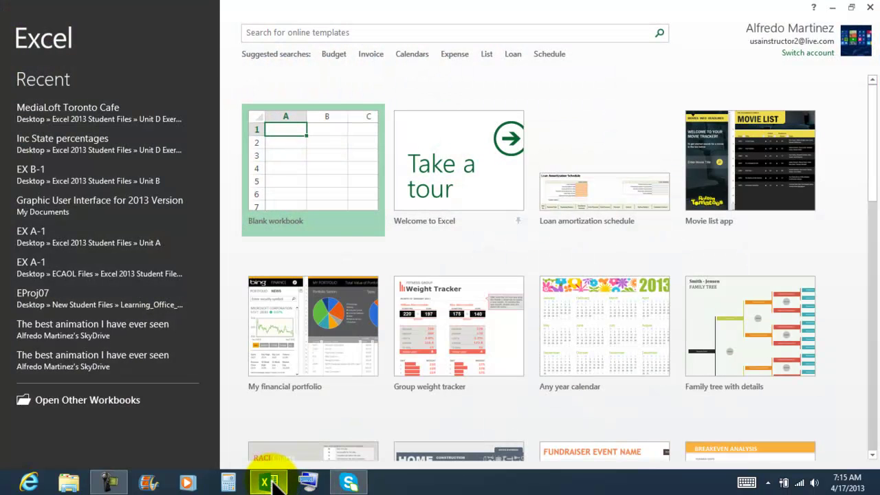
{"action": "mouse_move", "coordinate": [268, 481]}
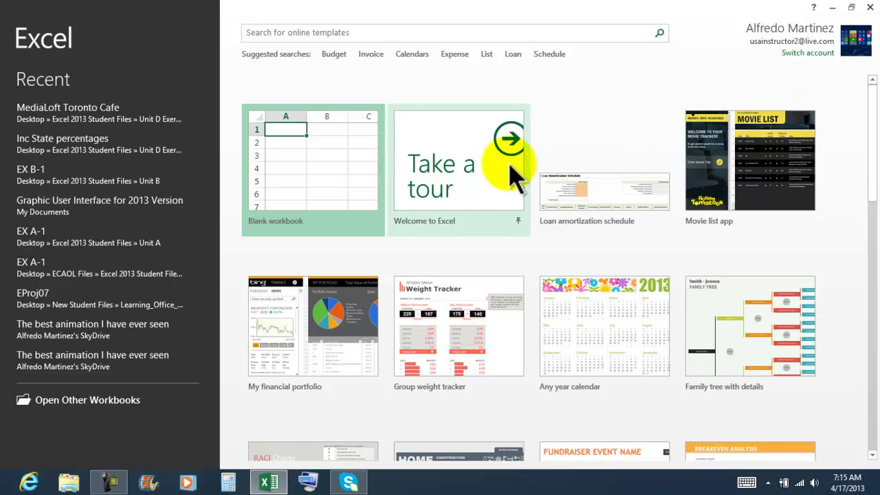
{"action": "left_click", "coordinate": [305, 147]}
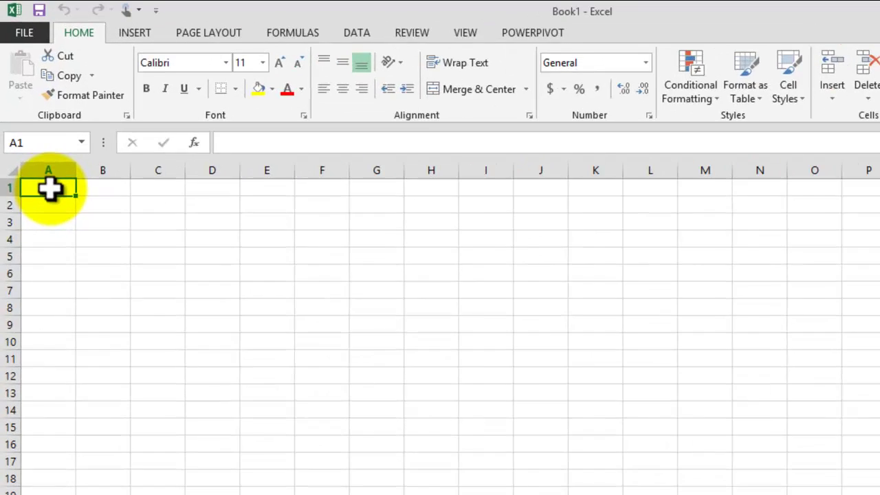
Enter the text "Welcome" in cell A1
{"action": "left_click", "coordinate": [36, 141]}
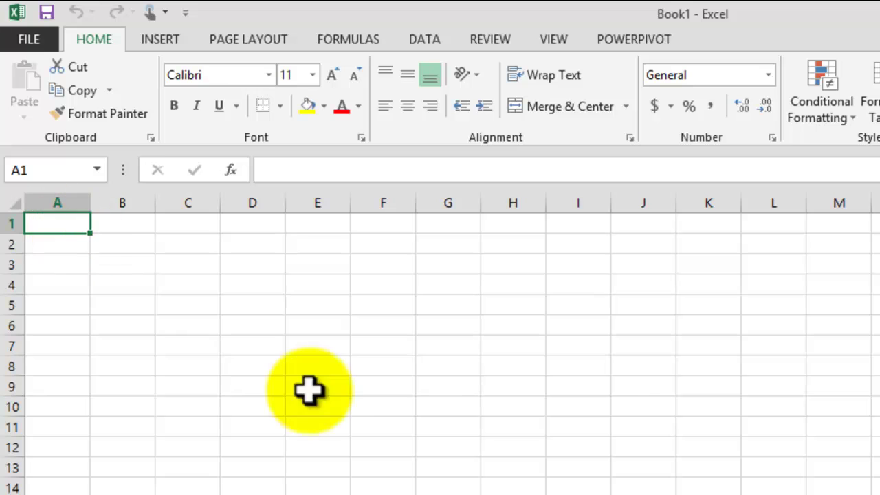
{"action": "type", "text": "Welcome"}
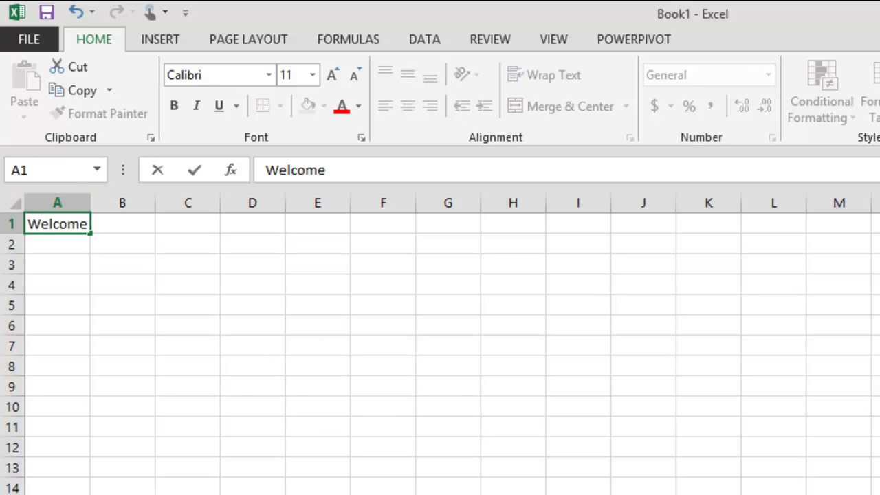
{"action": "key", "text": "alt+Tab"}
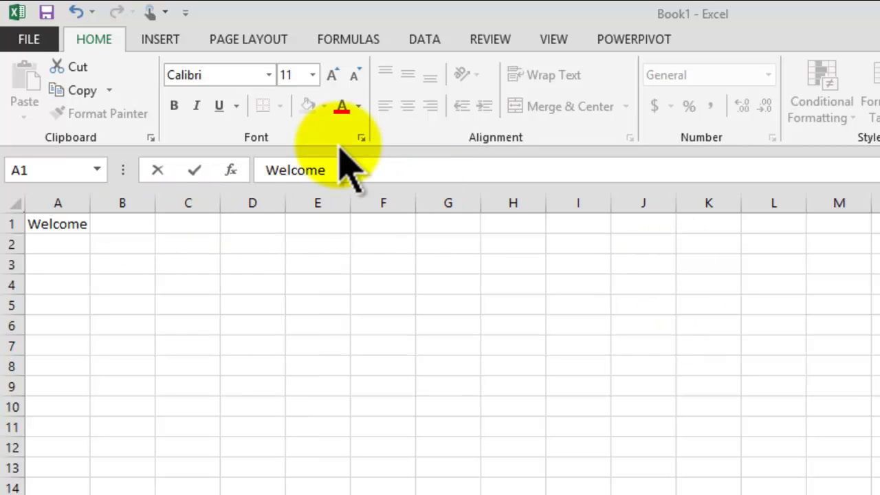
{"action": "left_click", "coordinate": [369, 172]}
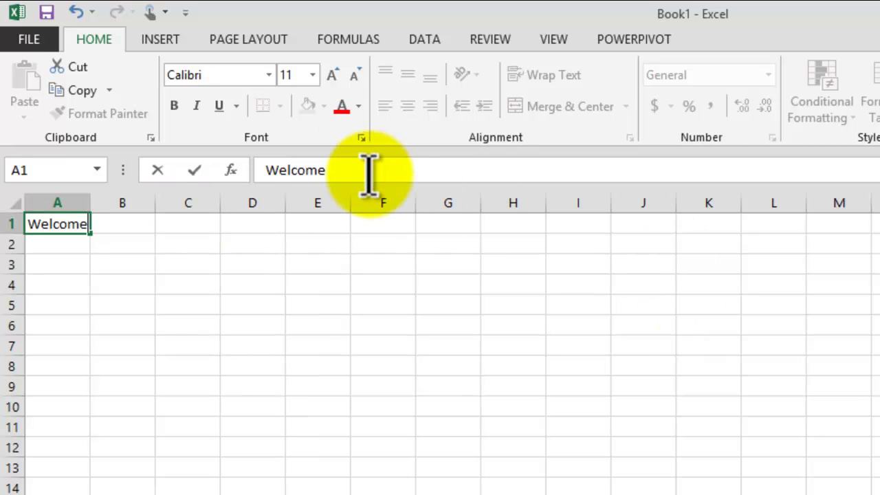
{"action": "key", "text": "alt+Tab"}
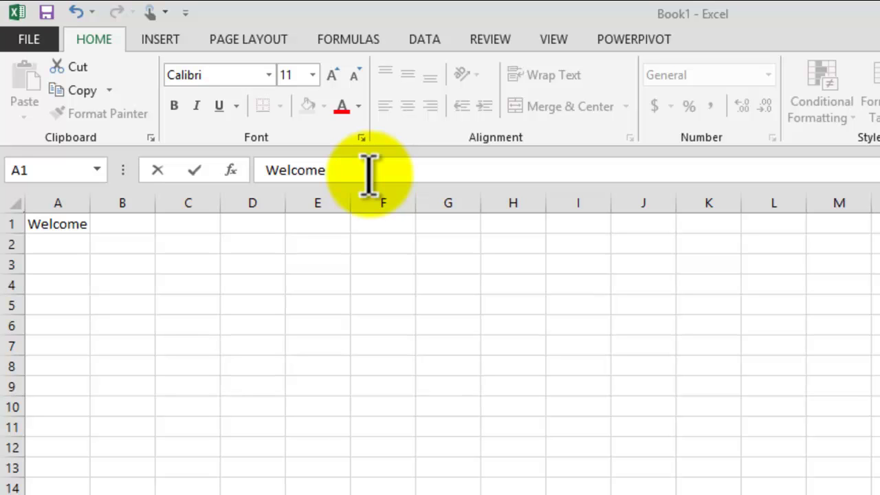
{"action": "left_click", "coordinate": [294, 361]}
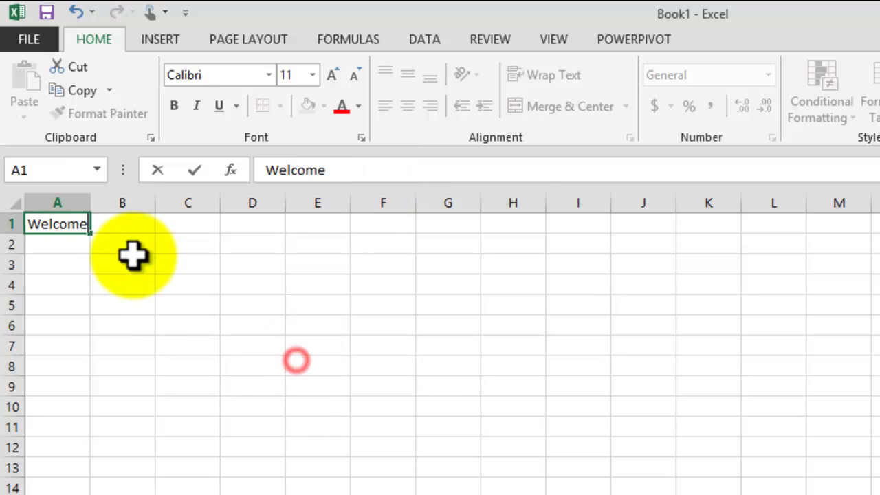
{"action": "left_click", "coordinate": [356, 282]}
{"action": "type", "text": "to"}
{"action": "key", "text": "BackSpace"}
{"action": "key", "text": "BackSpace"}
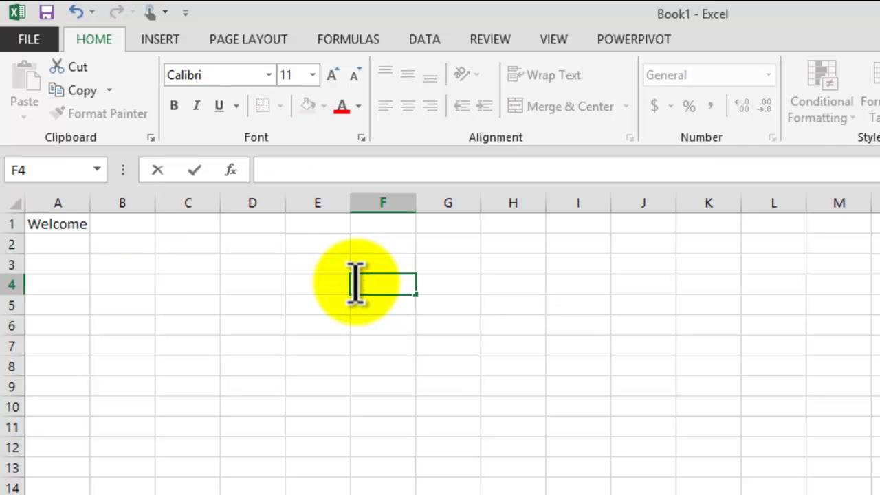
{"action": "left_click", "coordinate": [229, 265]}
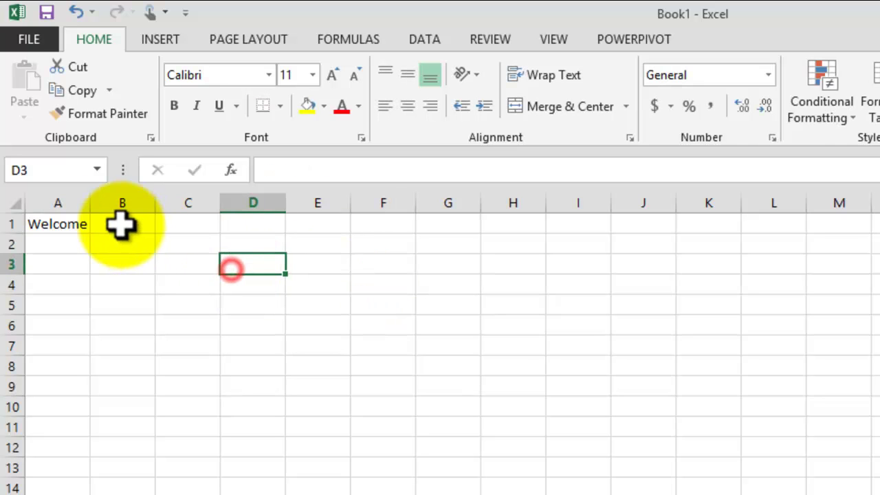
Replace the content of cell A1 with the title "Welcome to International College Day 3"
{"action": "left_click", "coordinate": [81, 224]}
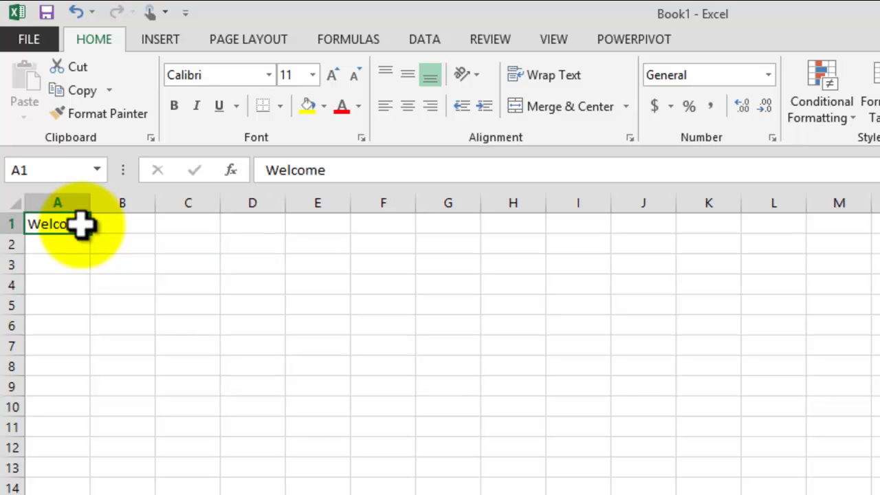
{"action": "type", "text": "W"}
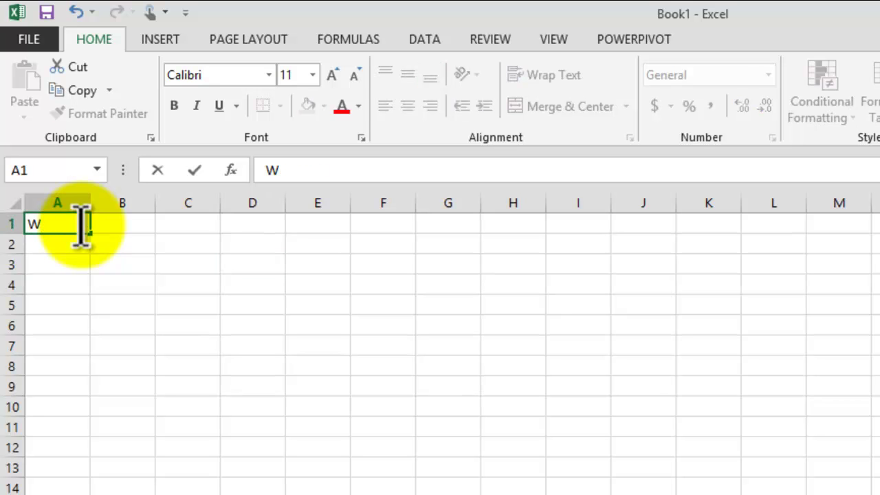
{"action": "type", "text": "elcome"}
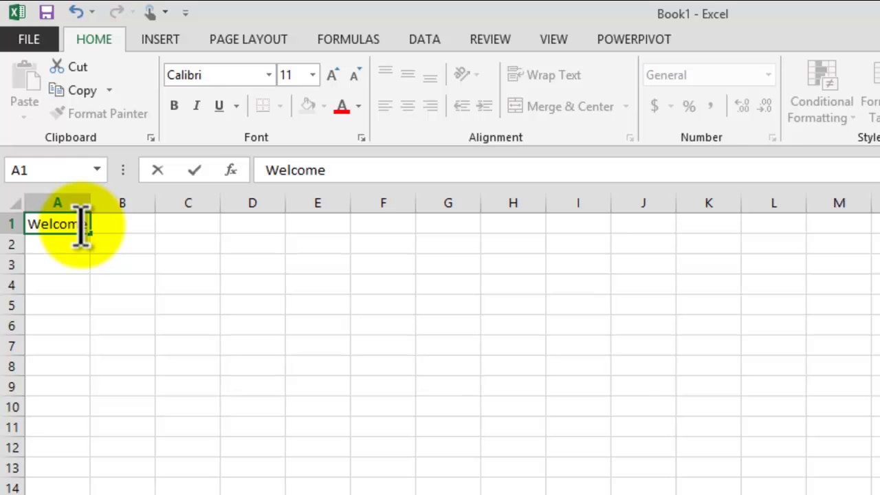
{"action": "type", "text": " to Interna"}
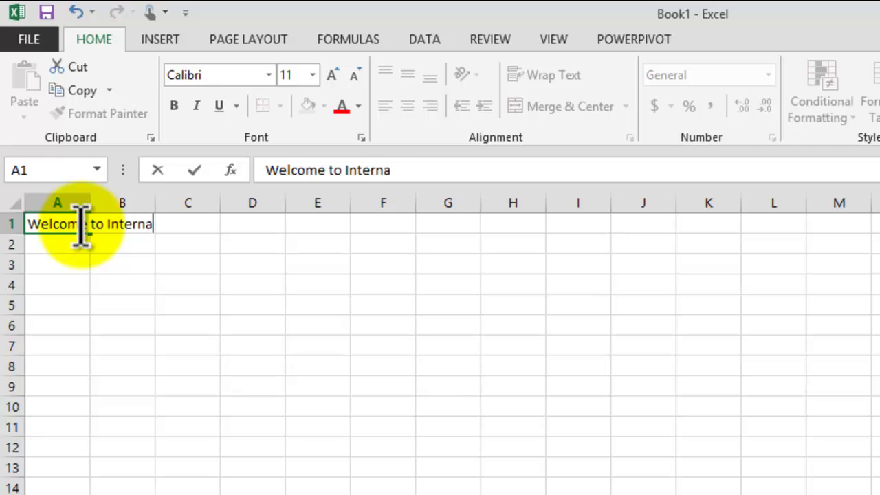
{"action": "type", "text": "tional C"}
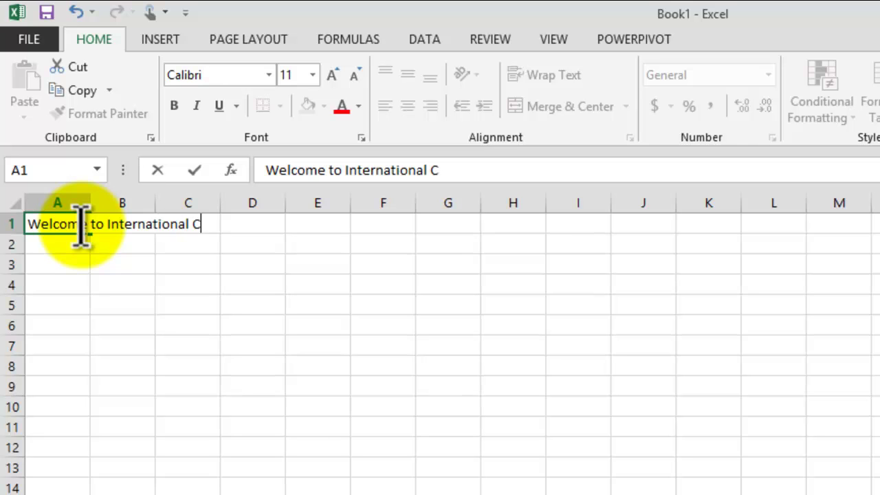
{"action": "type", "text": "ollege"}
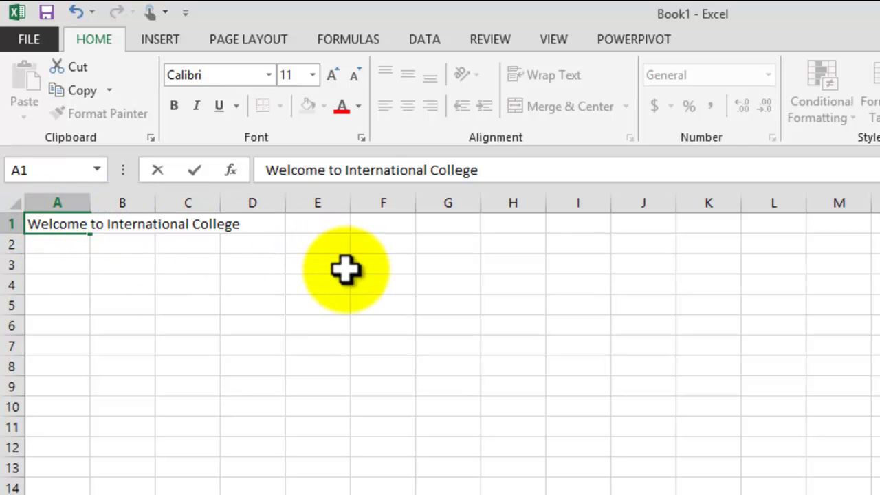
{"action": "type", "text": "Day 3"}
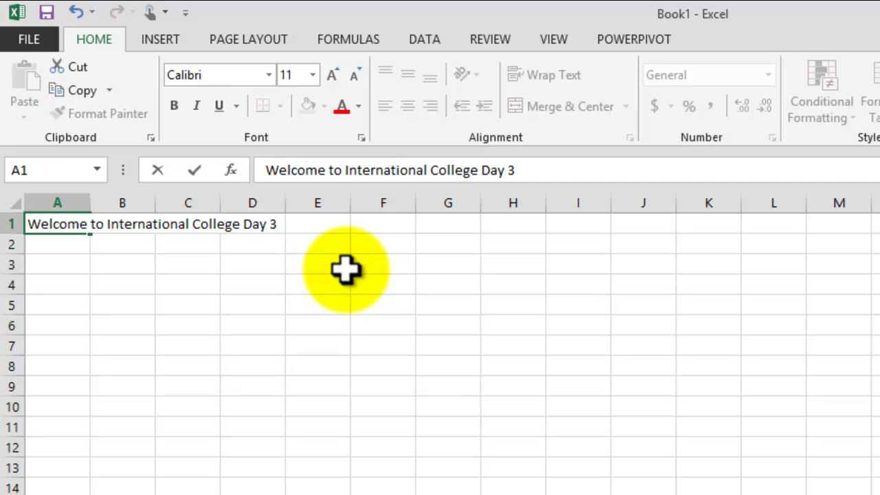
{"action": "key", "text": "Return"}
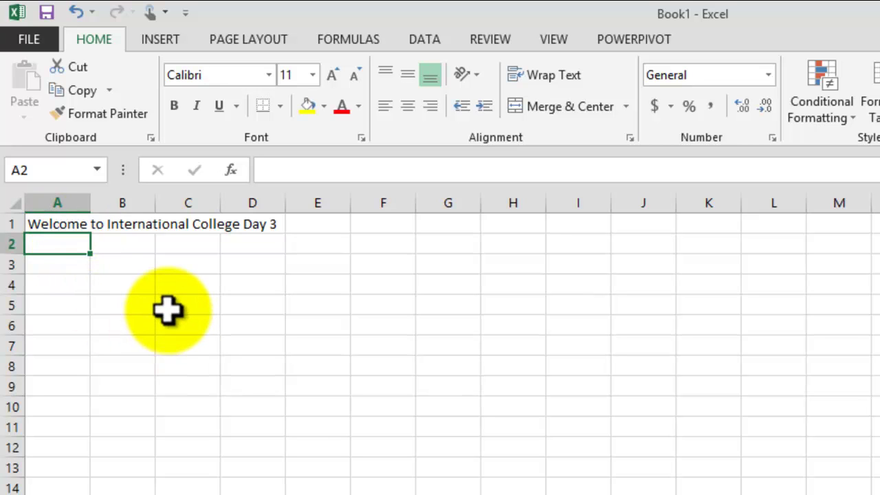
{"action": "left_click", "coordinate": [63, 226]}
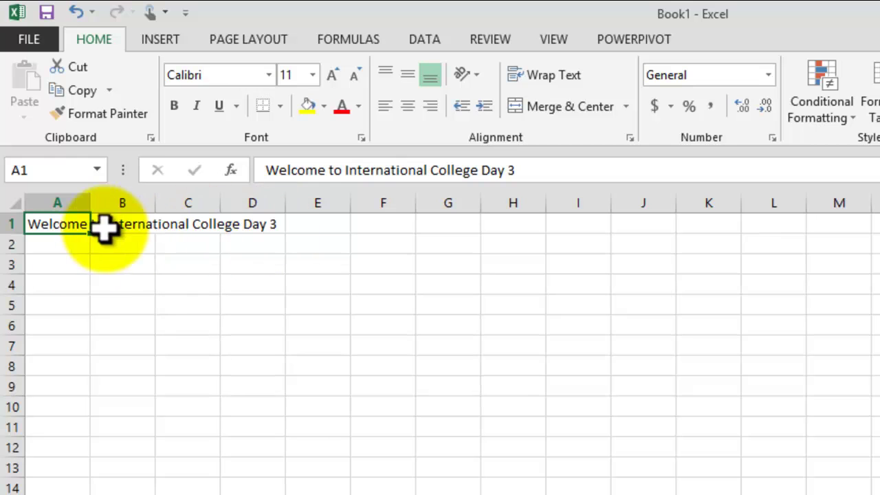
{"action": "left_click", "coordinate": [64, 267]}
{"action": "left_click", "coordinate": [64, 226]}
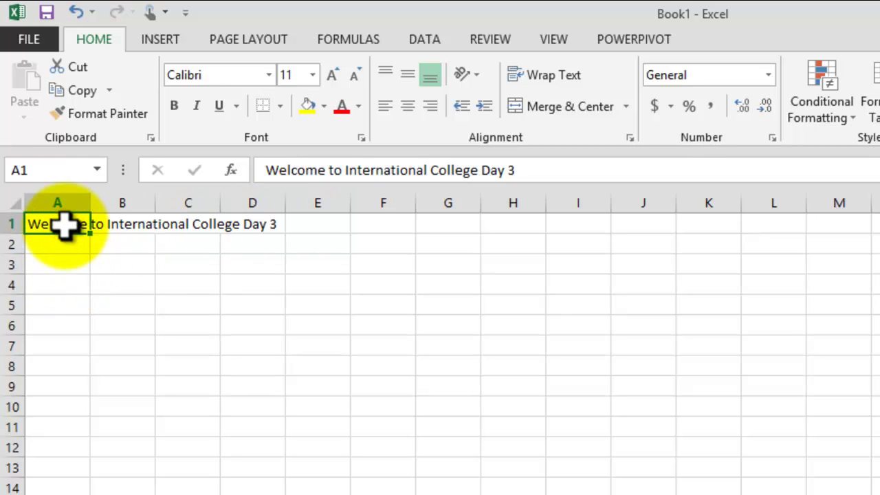
Enter the headings "Sum", "Subtraction" and "Multiplication" in cells A3, B3 and C3
{"action": "left_click", "coordinate": [59, 268]}
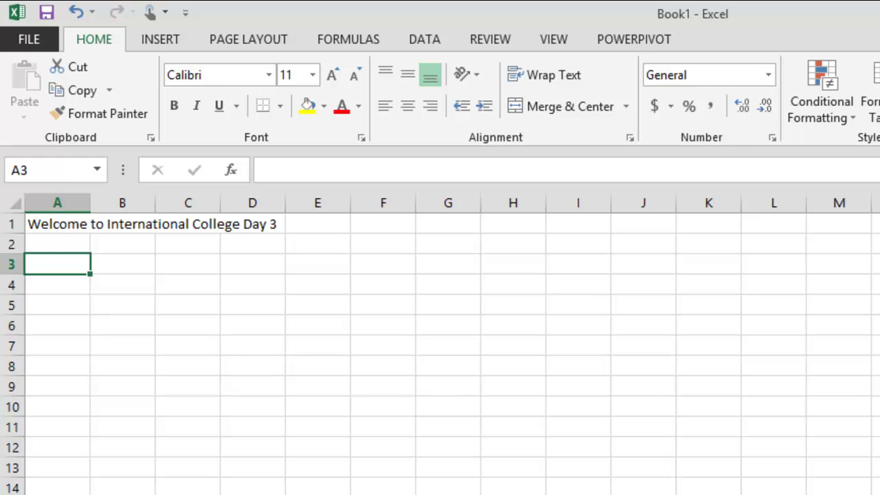
{"action": "type", "text": "Suma"}
{"action": "key", "text": "BackSpace"}
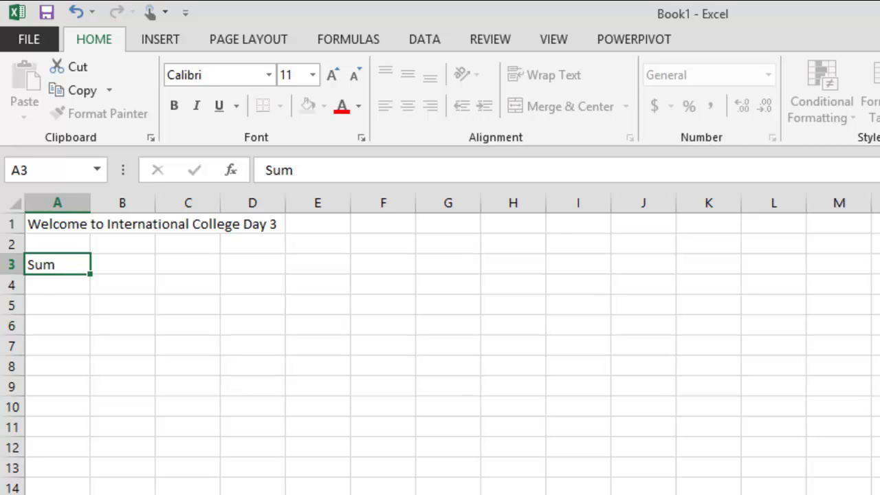
{"action": "key", "text": "Tab"}
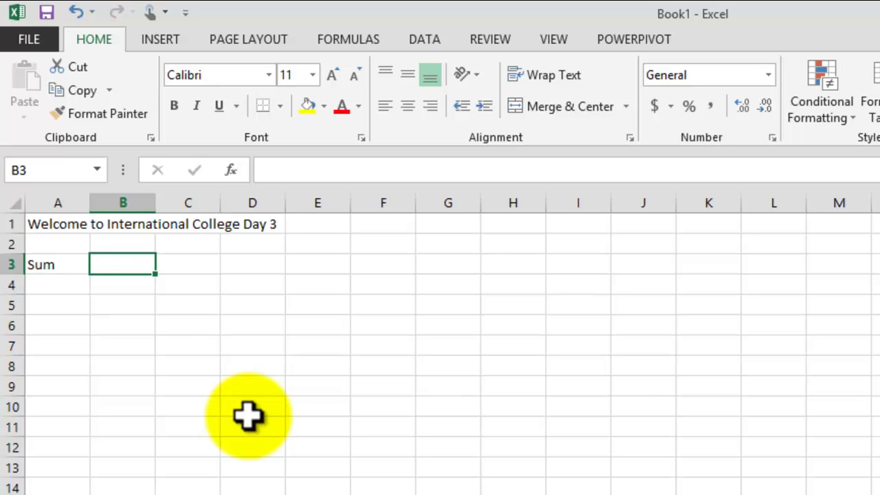
{"action": "type", "text": "Subtraction"}
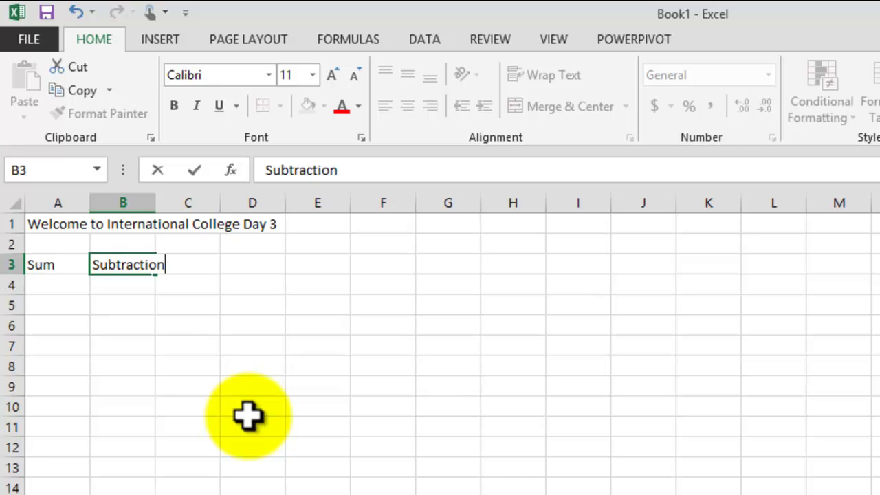
{"action": "key", "text": "Tab"}
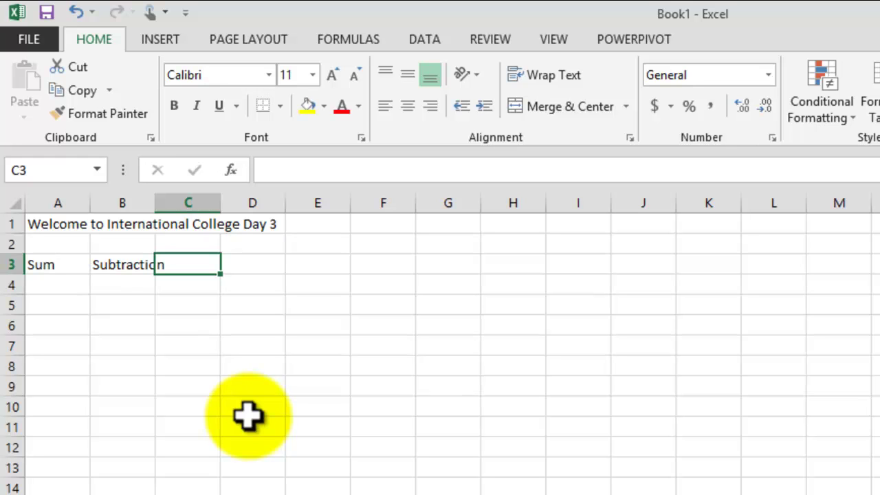
{"action": "type", "text": "Mul"}
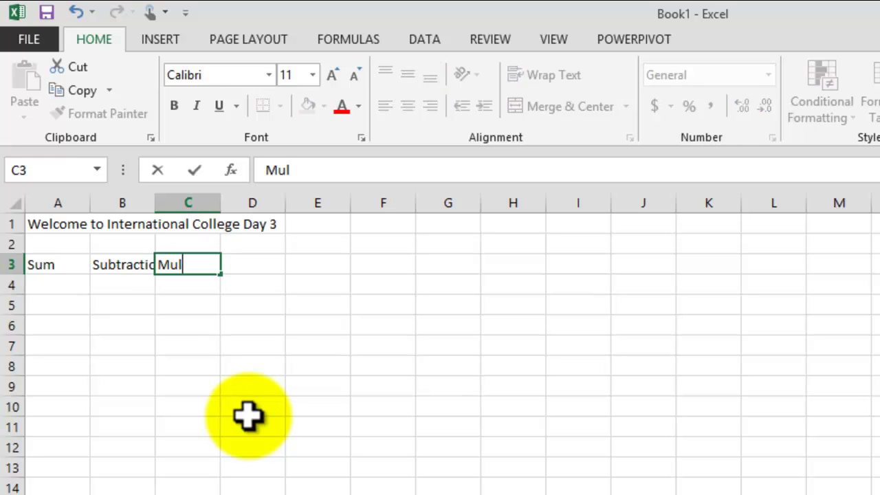
{"action": "type", "text": "tiplication"}
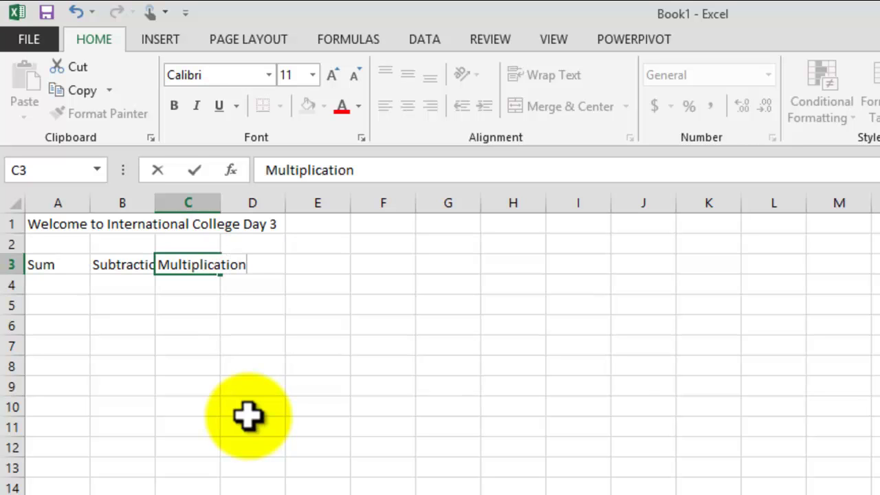
{"action": "key", "text": "Return"}
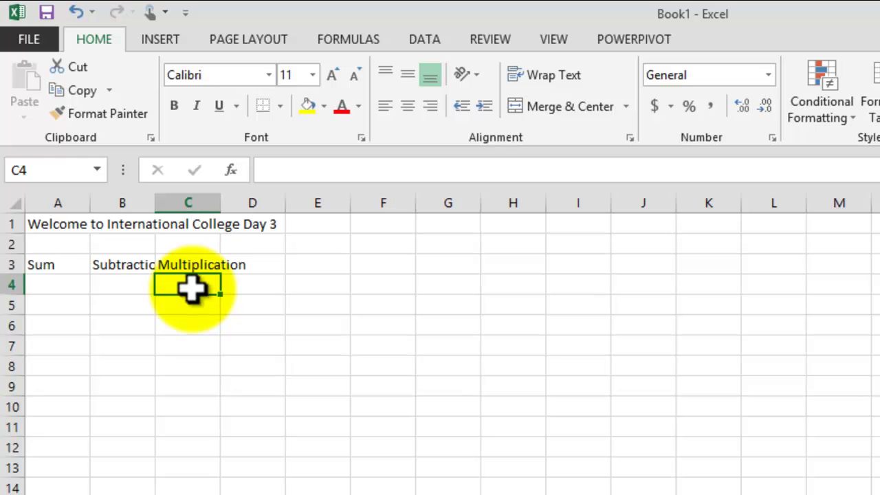
Check the contents of cells D3 and C3 to see which one holds the overflowing Multiplication heading
{"action": "key", "text": "Up"}
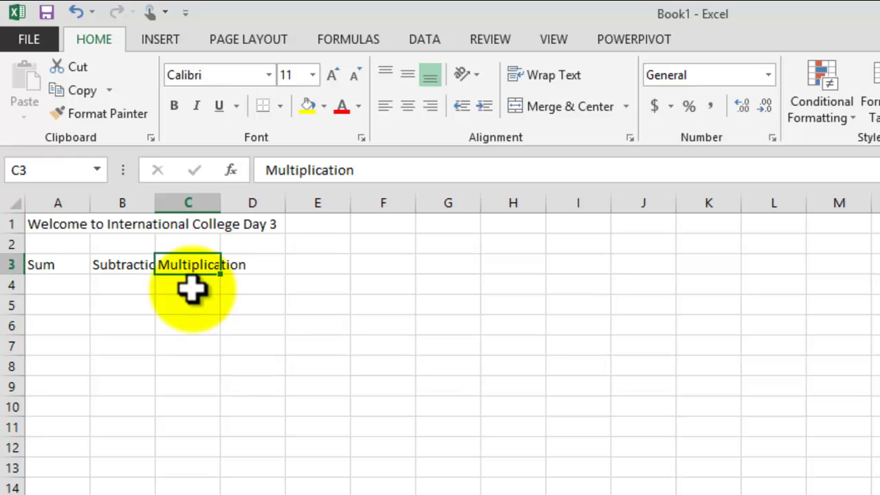
{"action": "key", "text": "Right"}
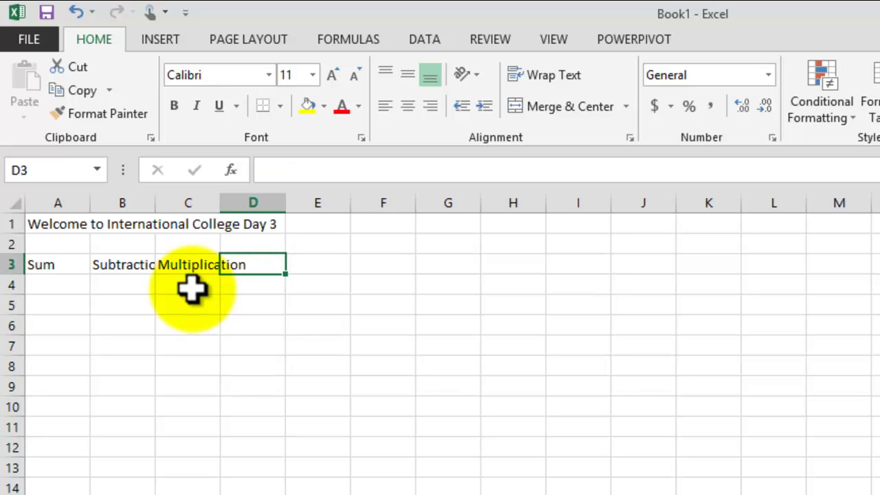
{"action": "key", "text": "Down"}
{"action": "key", "text": "Up"}
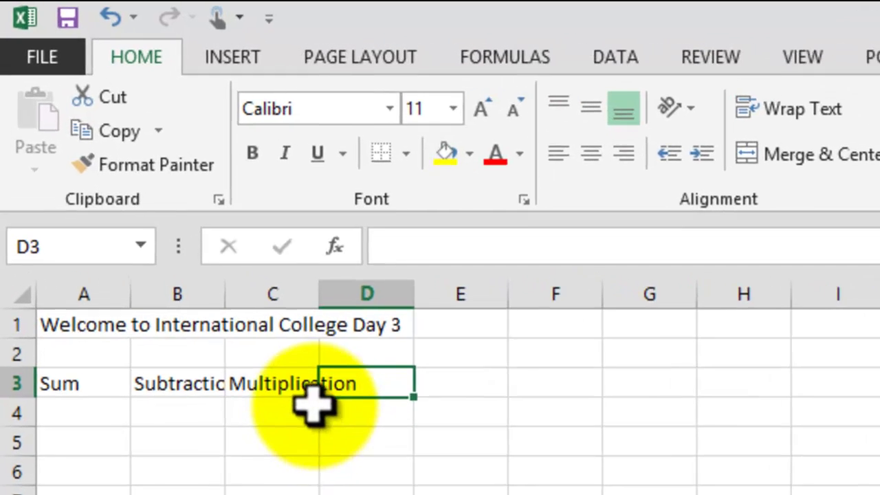
{"action": "left_click", "coordinate": [267, 386]}
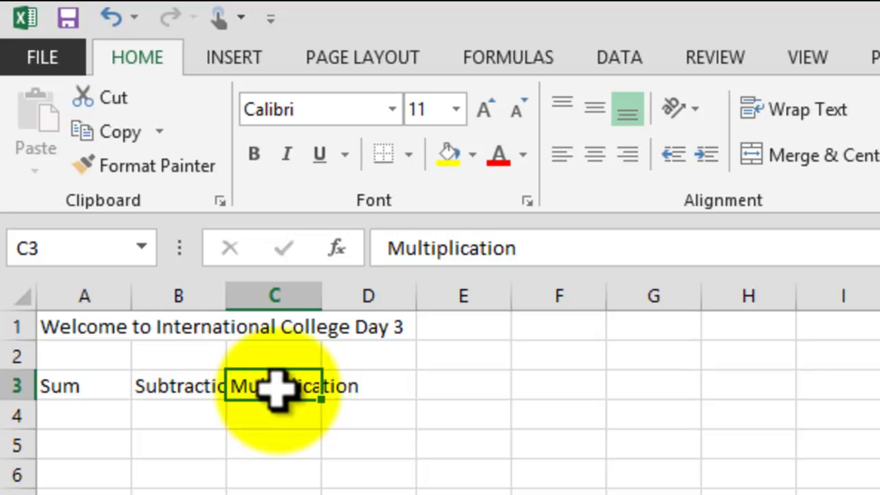
Widen column A to about 35.86 (256 pixels) so that the title in A1 fits inside it
{"action": "left_click", "coordinate": [77, 328]}
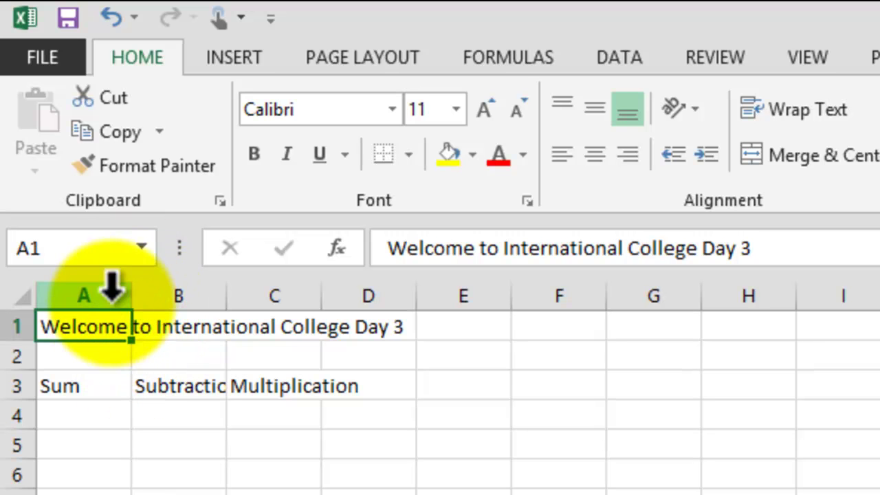
{"action": "left_click_drag", "start_coordinate": [129, 297], "coordinate": [415, 297]}
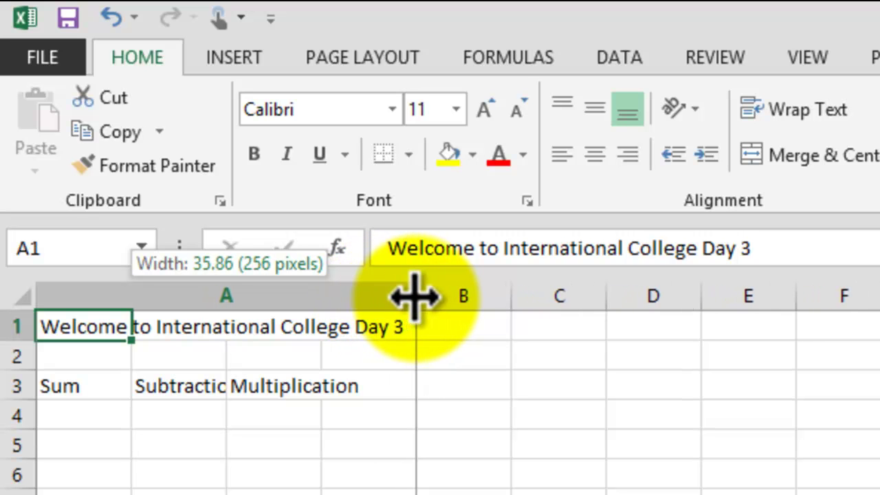
Finish the widening of column A at 35.86 (256 pixels) and reselect the title cell A1
{"action": "left_click_drag", "start_coordinate": [415, 297], "coordinate": [415, 297]}
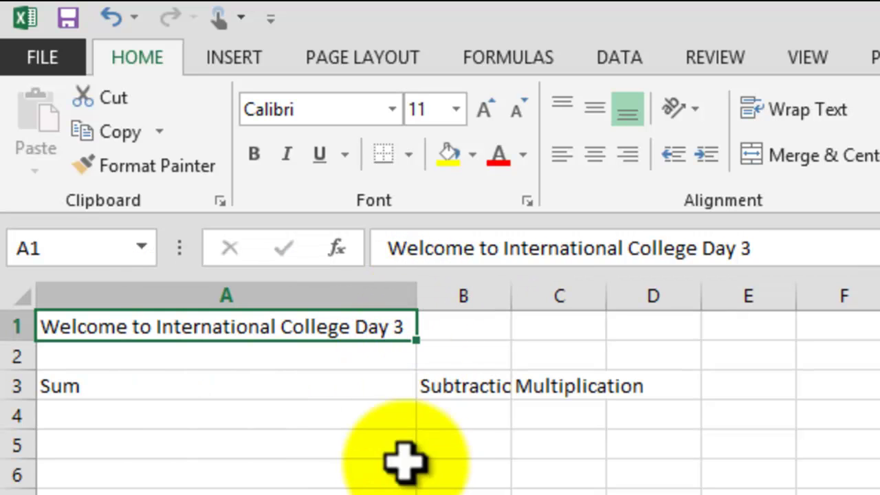
{"action": "left_click", "coordinate": [336, 491]}
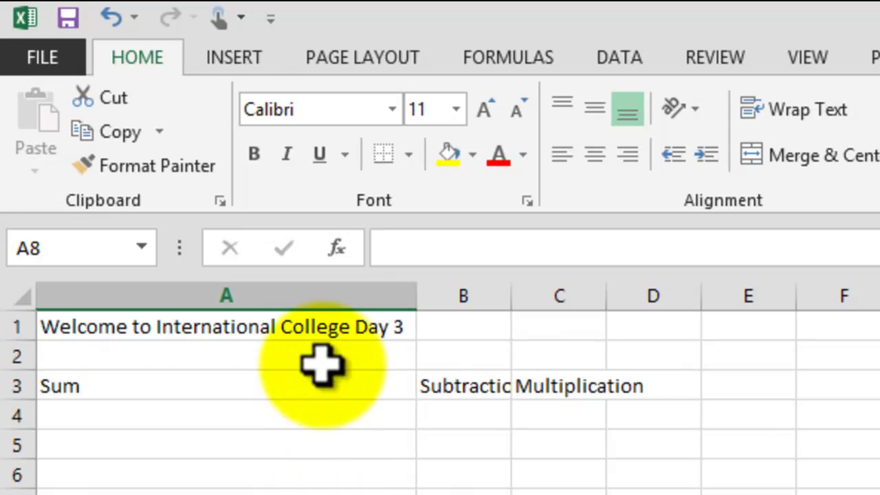
{"action": "left_click", "coordinate": [309, 336]}
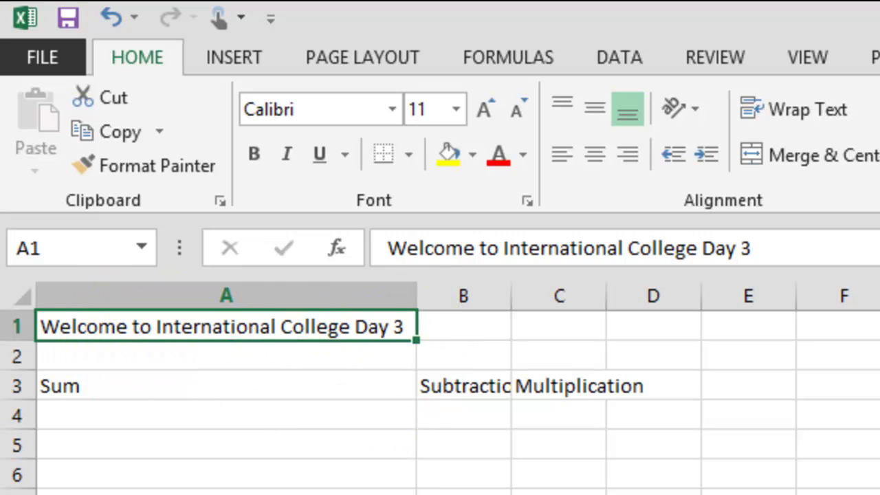
Check the contents of cells A3, A1, B3 and C3, including the full text of the cut-off Subtraction heading
{"action": "left_click", "coordinate": [147, 383]}
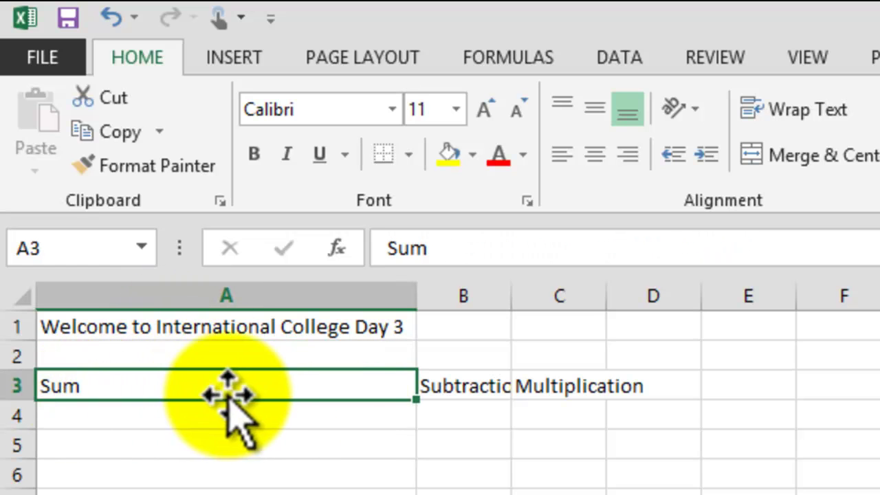
{"action": "left_click", "coordinate": [289, 327]}
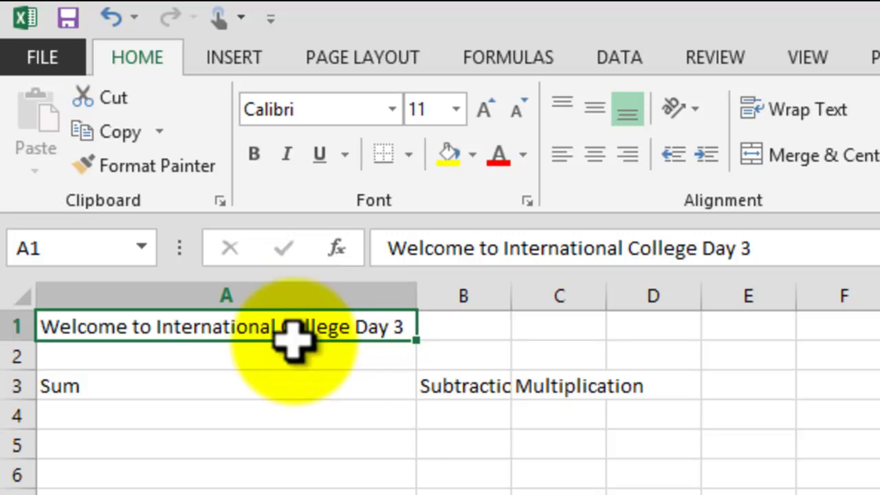
{"action": "left_click", "coordinate": [464, 386]}
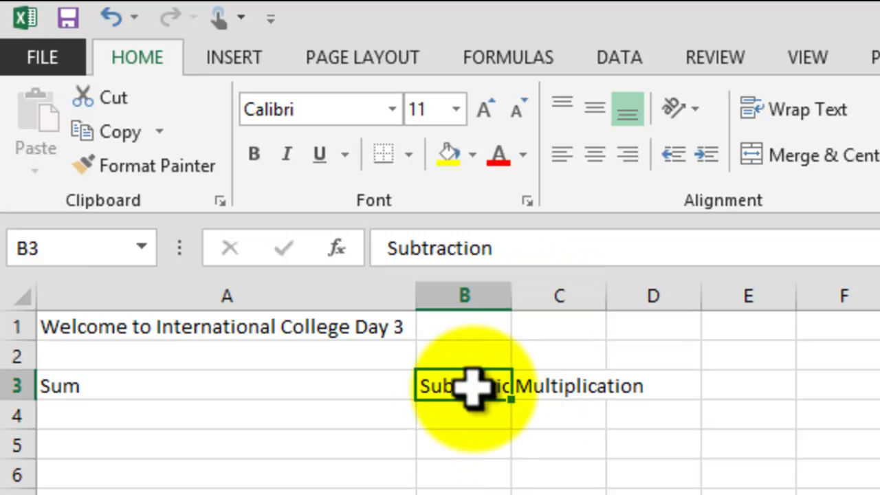
{"action": "left_click", "coordinate": [563, 389]}
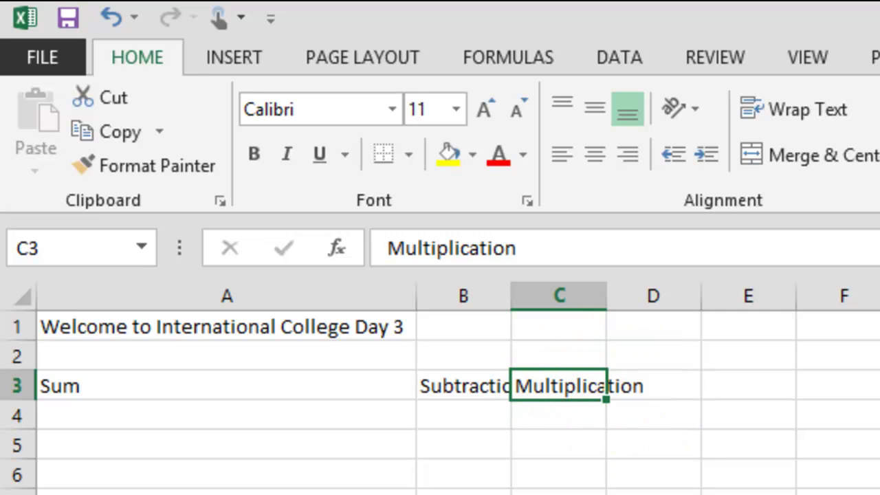
{"action": "left_click", "coordinate": [447, 382]}
{"action": "left_click", "coordinate": [559, 384]}
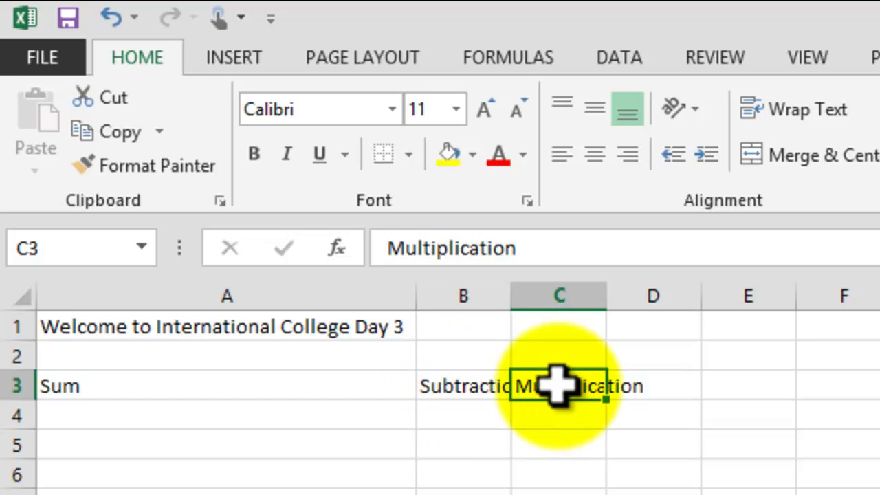
{"action": "left_click", "coordinate": [450, 390]}
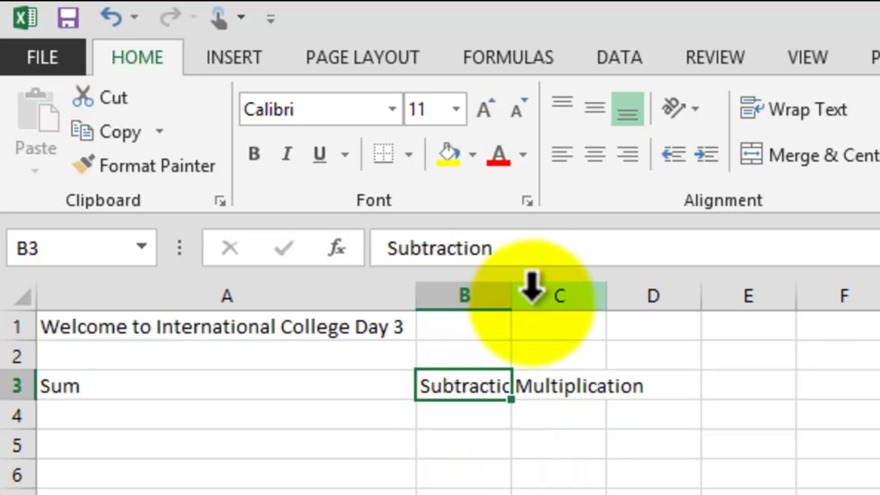
{"action": "left_click", "coordinate": [510, 249]}
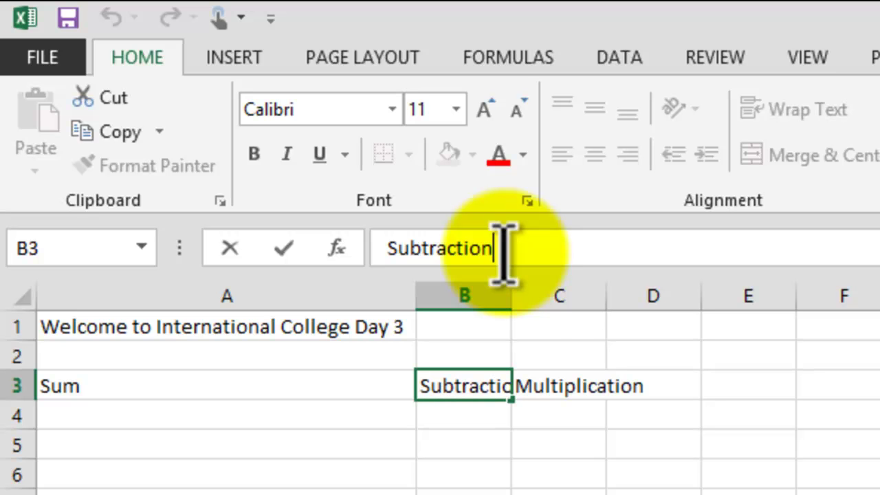
{"action": "left_click", "coordinate": [565, 385]}
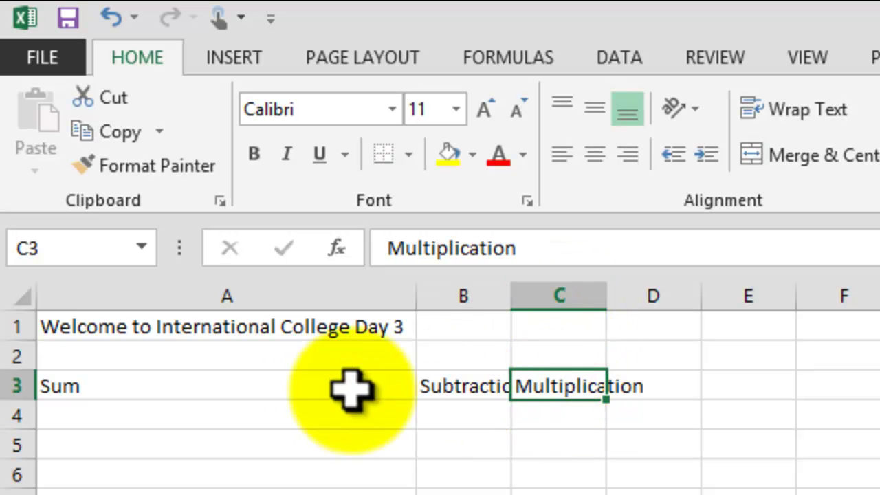
Enter the heading "Division" in cell D3
{"action": "left_click", "coordinate": [658, 389]}
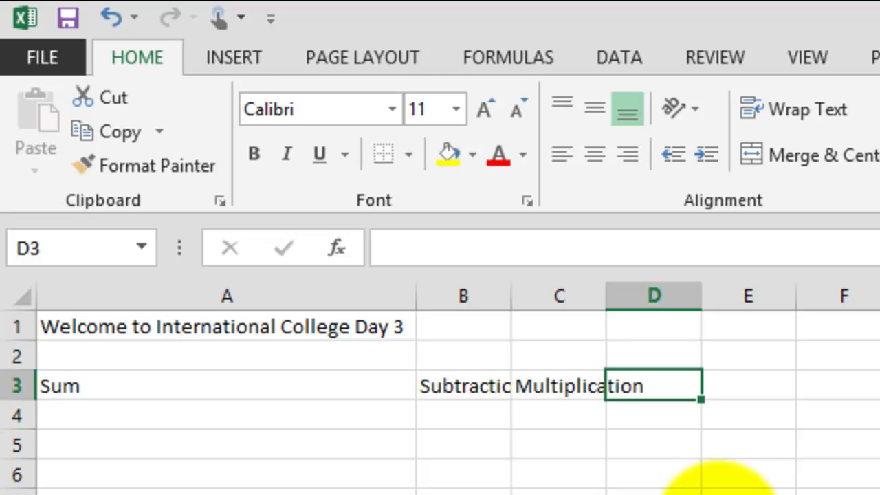
{"action": "type", "text": "Division"}
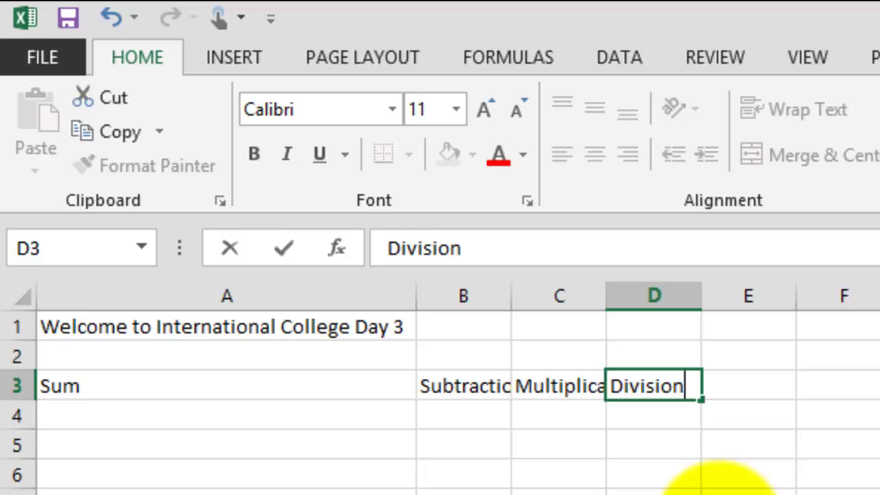
{"action": "key", "text": "Return"}
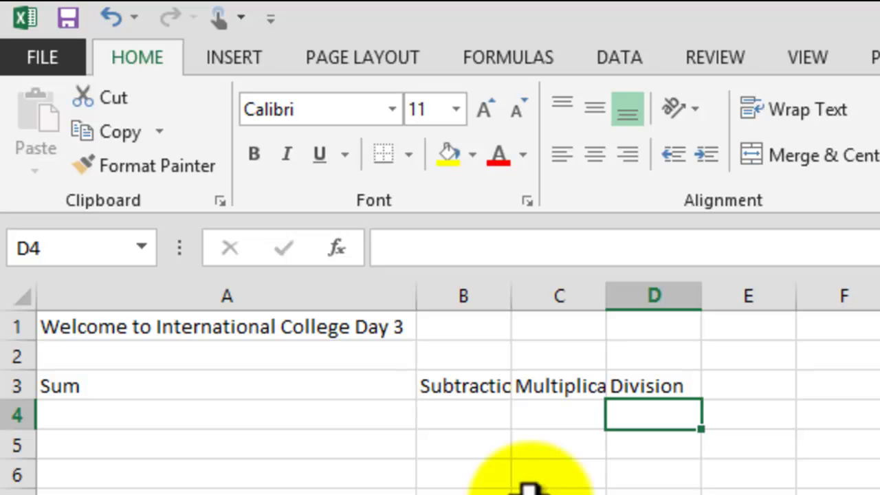
Widen column B to fit the Subtraction heading and autofit column C to the Multiplication heading
{"action": "left_click", "coordinate": [511, 293]}
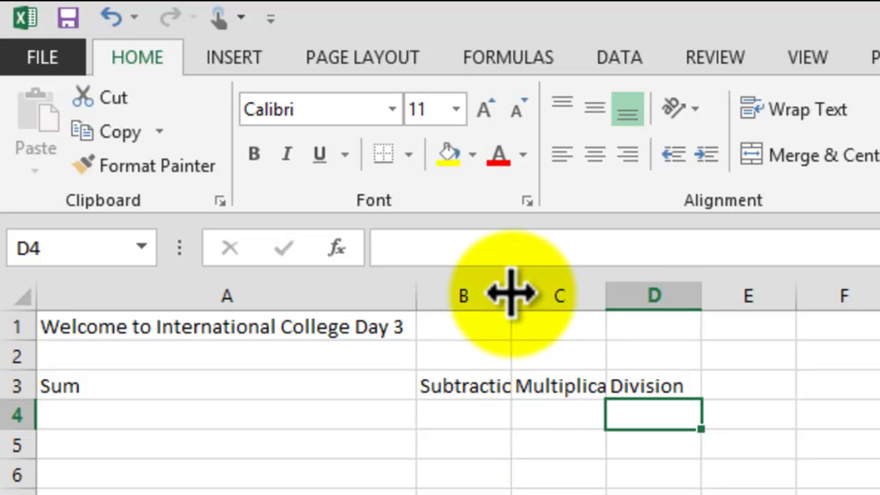
{"action": "left_click_drag", "start_coordinate": [510, 283], "coordinate": [552, 286]}
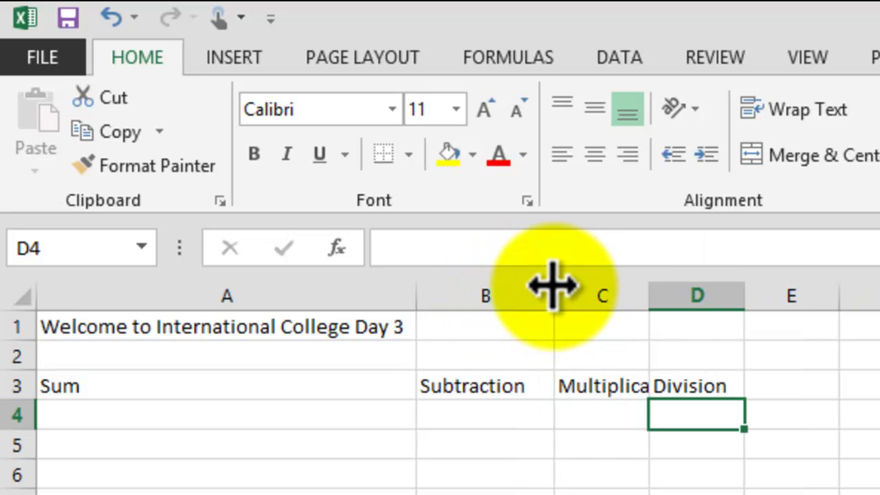
{"action": "double_click", "coordinate": [648, 294]}
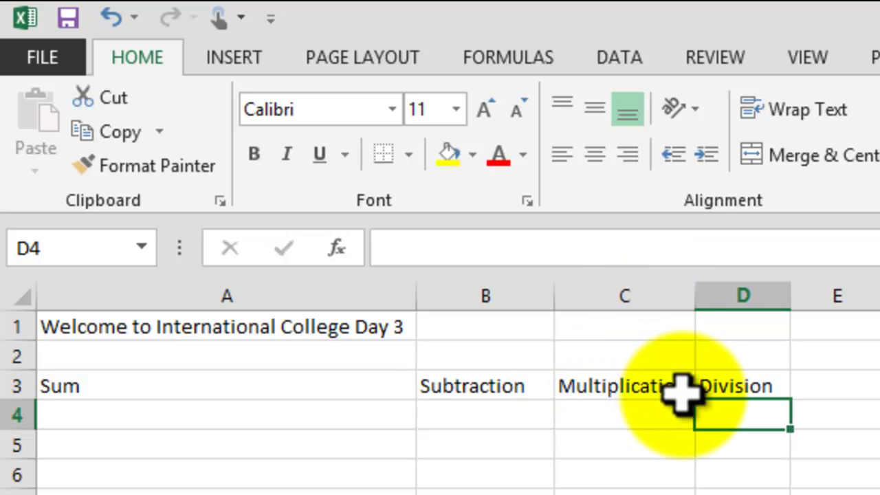
{"action": "left_click", "coordinate": [627, 386]}
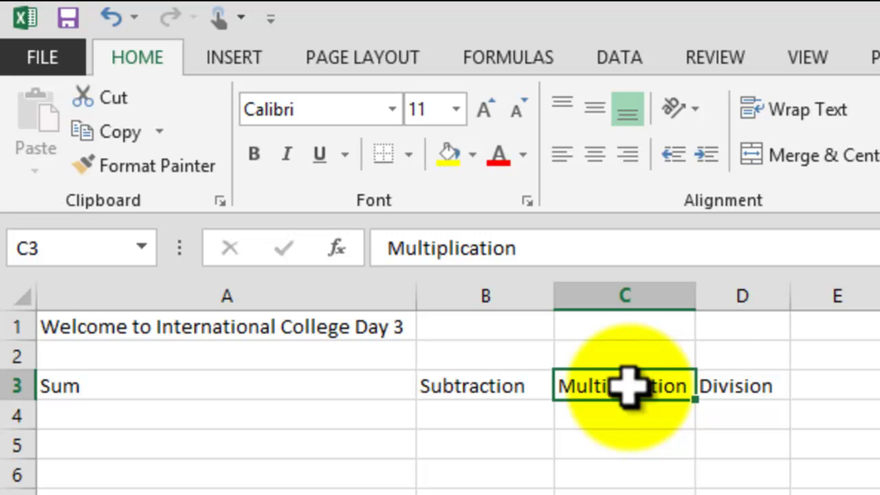
{"action": "left_click", "coordinate": [716, 386]}
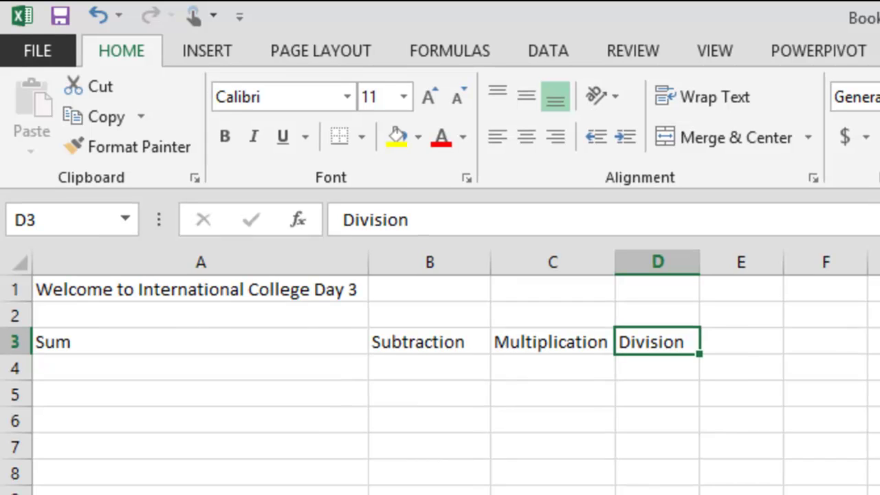
Switch the spacing between commands to Touch mode
{"action": "scroll", "coordinate": [440, 385], "scroll_direction": "up", "scroll_amount": 1}
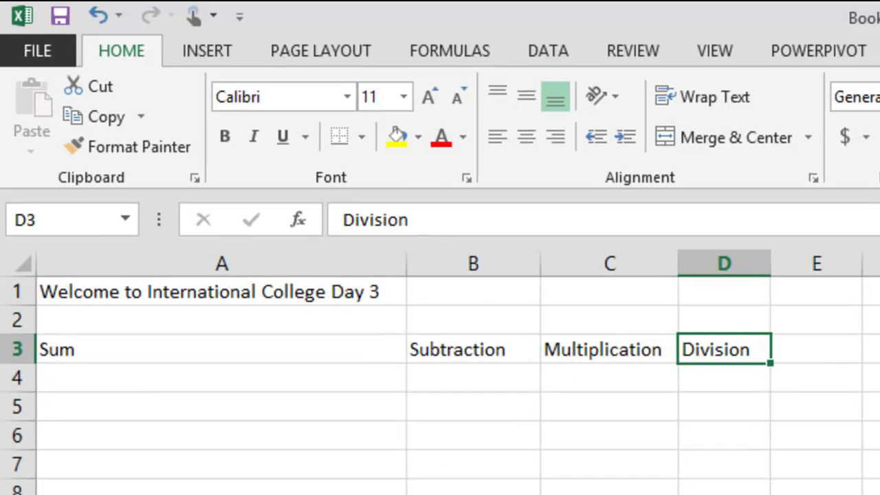
{"action": "scroll", "coordinate": [440, 385], "scroll_direction": "up", "scroll_amount": 2}
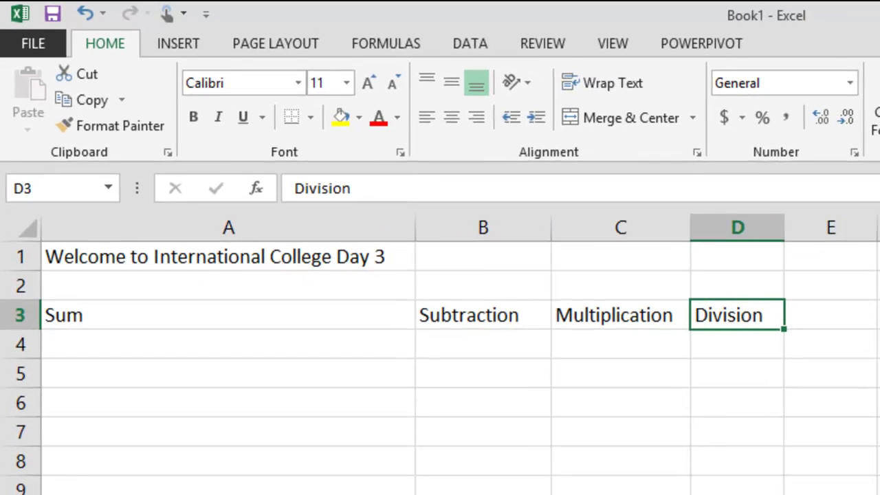
{"action": "scroll", "coordinate": [440, 354], "scroll_direction": "up", "scroll_amount": 1}
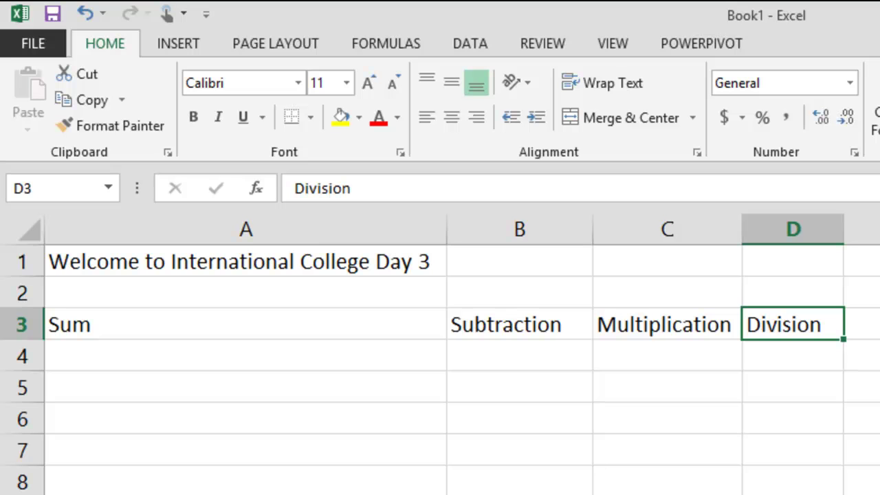
{"action": "left_click", "coordinate": [182, 12]}
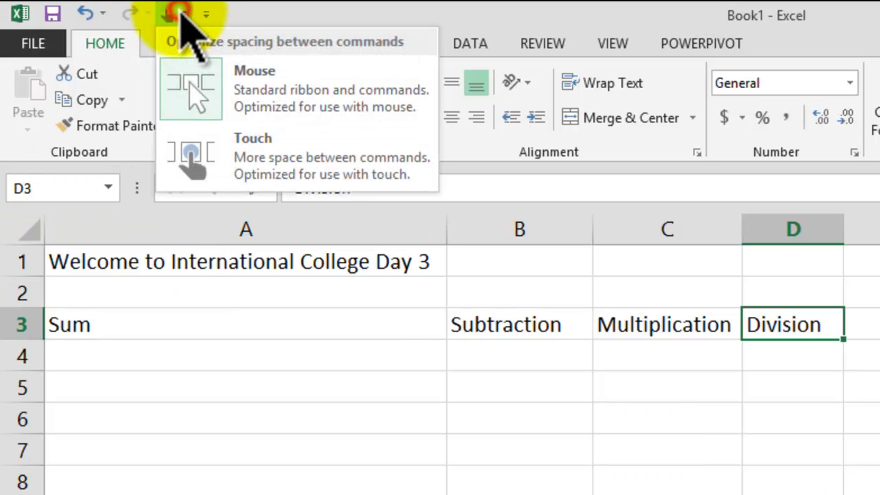
{"action": "left_click", "coordinate": [252, 157]}
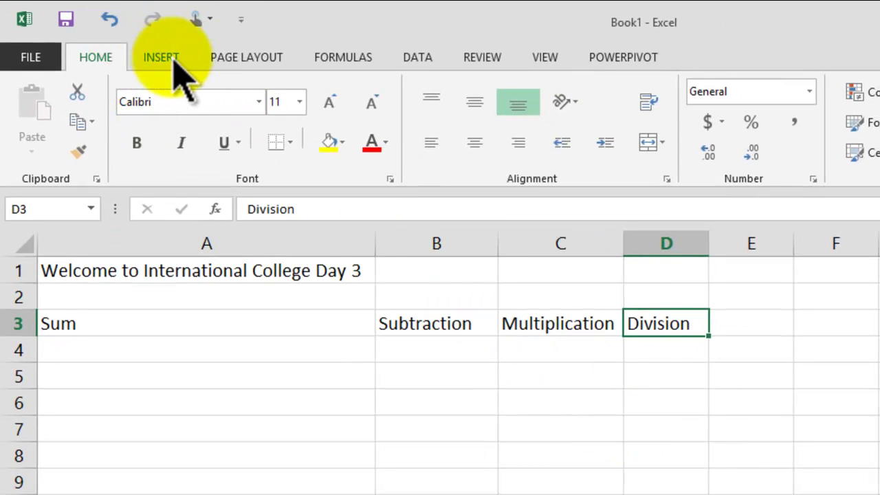
{"action": "left_click", "coordinate": [203, 19]}
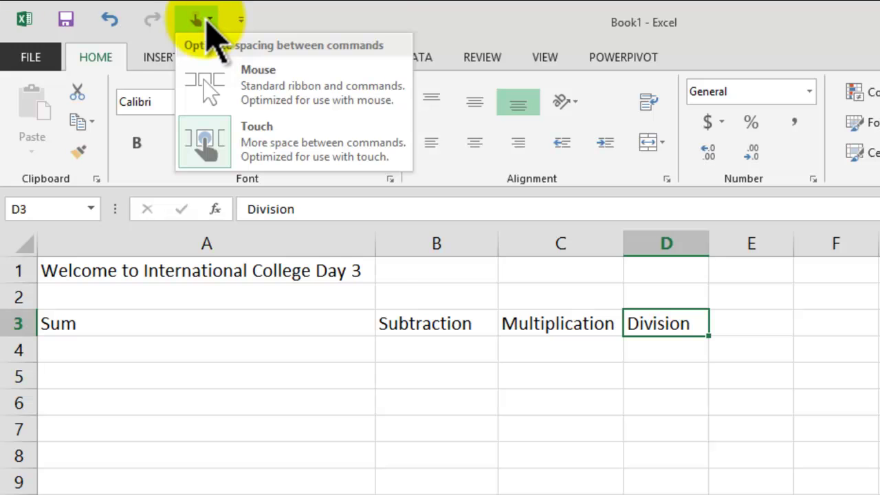
{"action": "left_click", "coordinate": [204, 19]}
{"action": "left_click", "coordinate": [460, 420]}
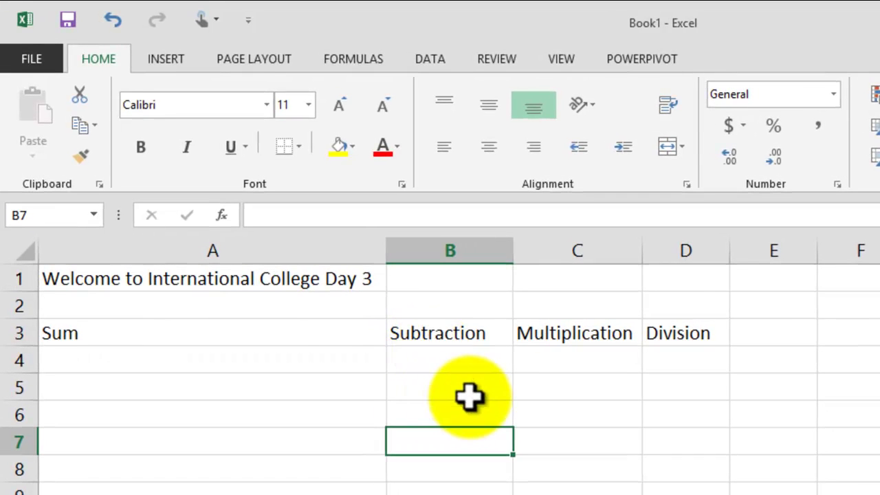
Narrow column A to fit the Sum heading in A3, letting the title in A1 extend over the neighbouring empty cells
{"action": "left_click", "coordinate": [193, 282]}
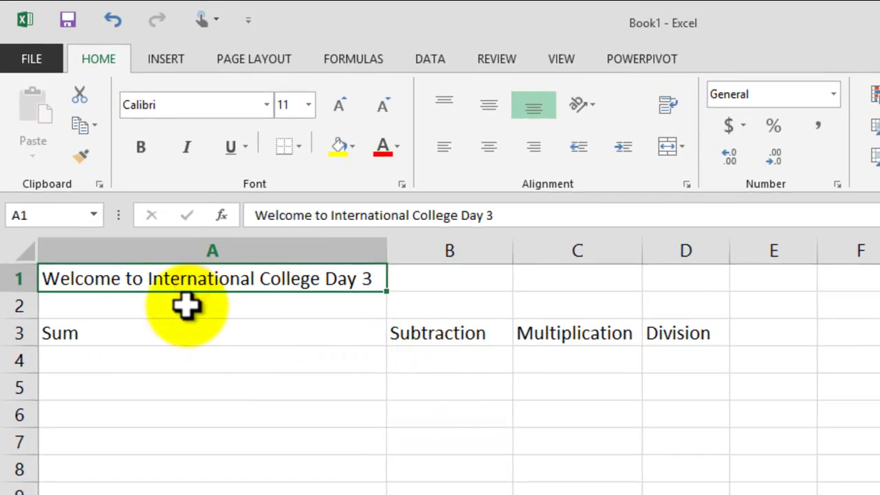
{"action": "left_click", "coordinate": [176, 334]}
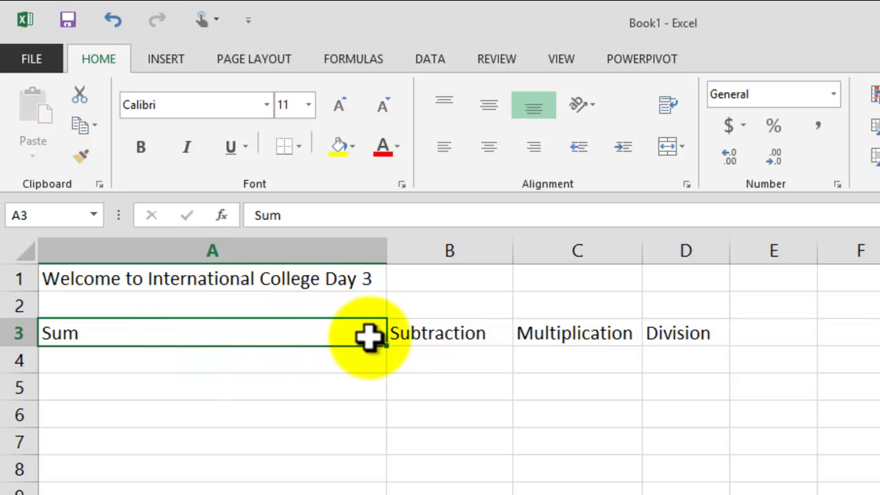
{"action": "left_click", "coordinate": [448, 335]}
{"action": "left_click", "coordinate": [560, 336]}
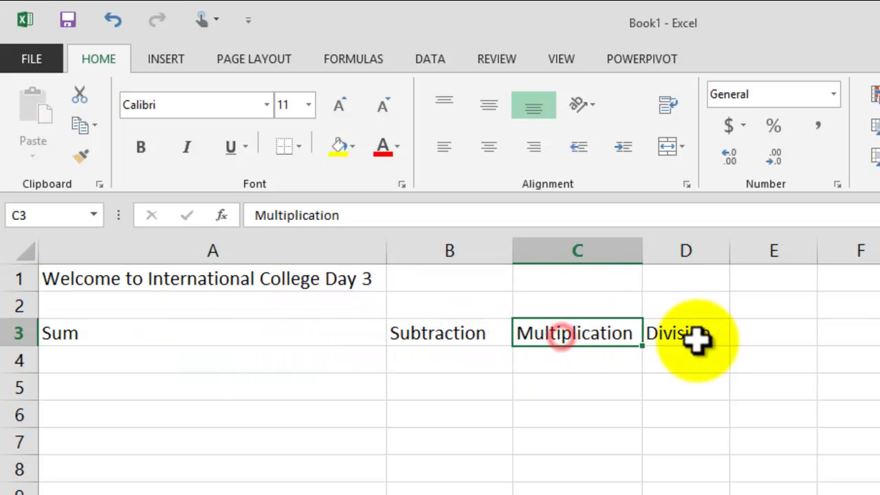
{"action": "left_click", "coordinate": [674, 334]}
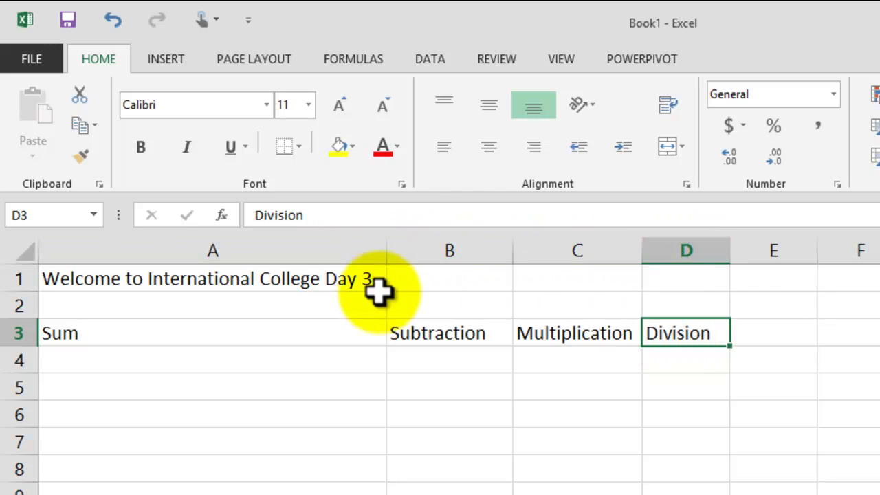
{"action": "left_click", "coordinate": [314, 332]}
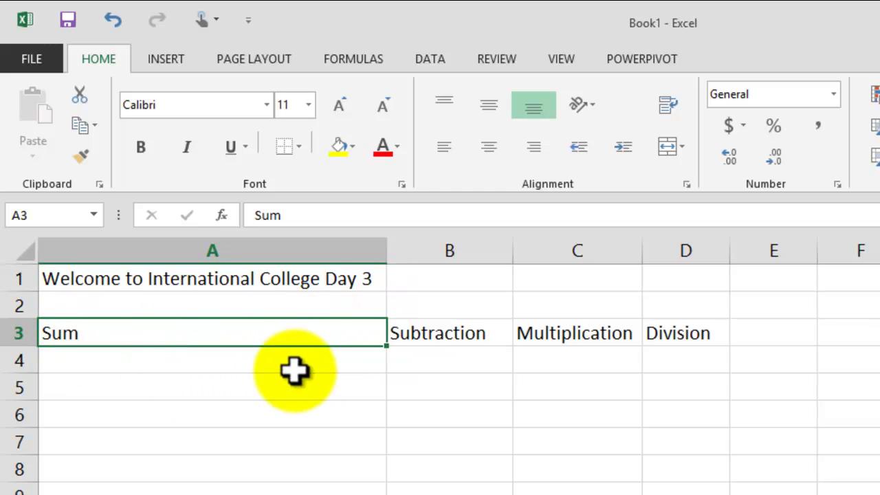
{"action": "left_click_drag", "start_coordinate": [385, 251], "coordinate": [123, 252]}
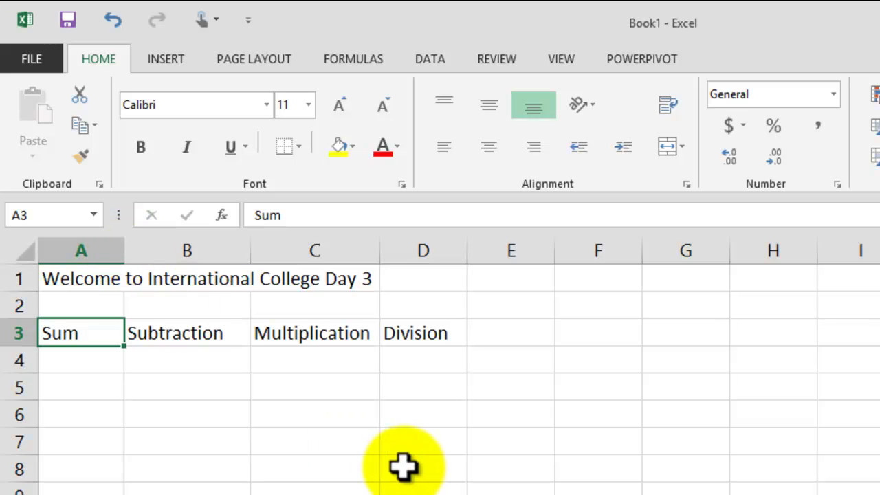
Check the title in cell A1 and the headings in cells A3 and B3 against the narrower column A
{"action": "left_click", "coordinate": [109, 279]}
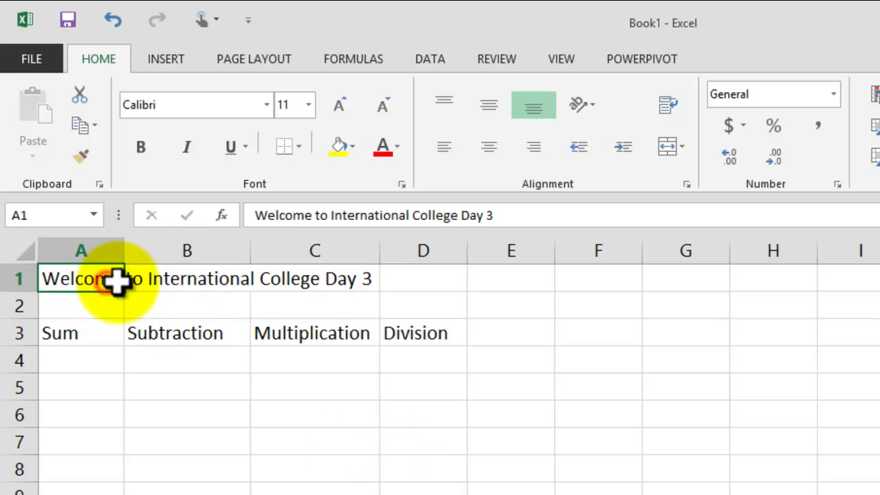
{"action": "left_click", "coordinate": [213, 483]}
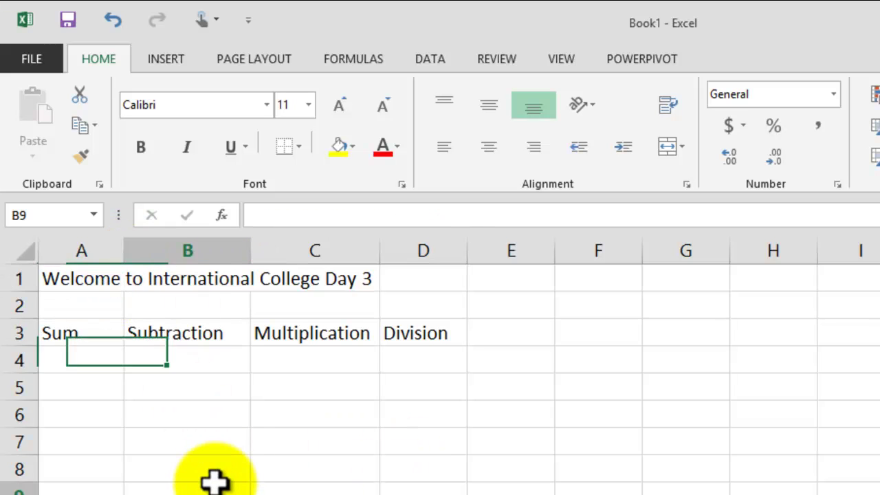
{"action": "left_click", "coordinate": [96, 338]}
{"action": "left_click", "coordinate": [199, 334]}
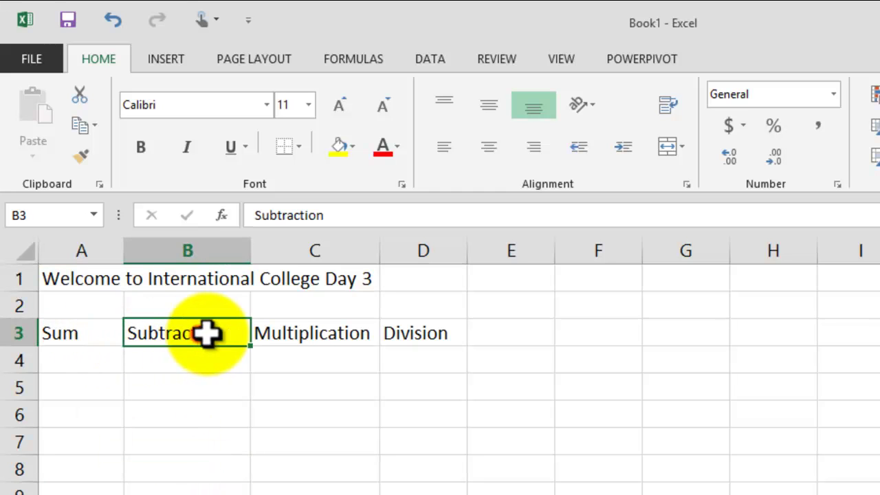
{"action": "left_click", "coordinate": [292, 335]}
{"action": "left_click", "coordinate": [424, 334]}
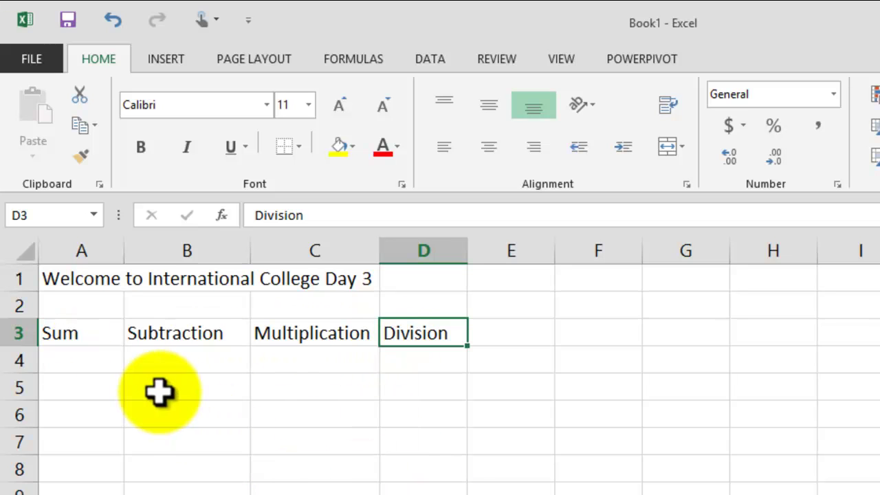
{"action": "left_click", "coordinate": [101, 385]}
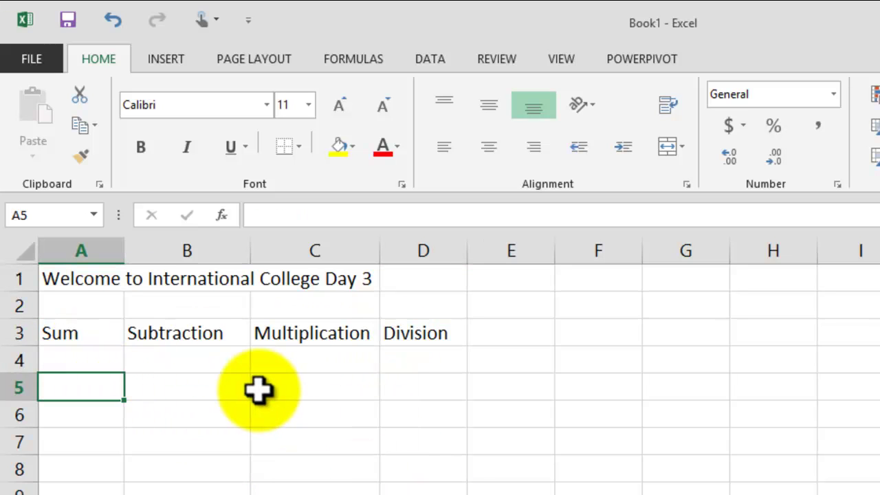
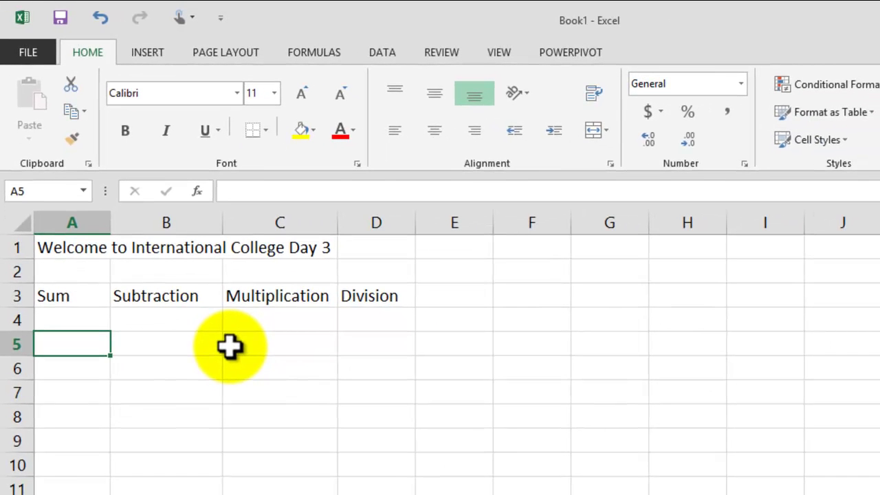
{"action": "key", "text": "Up"}
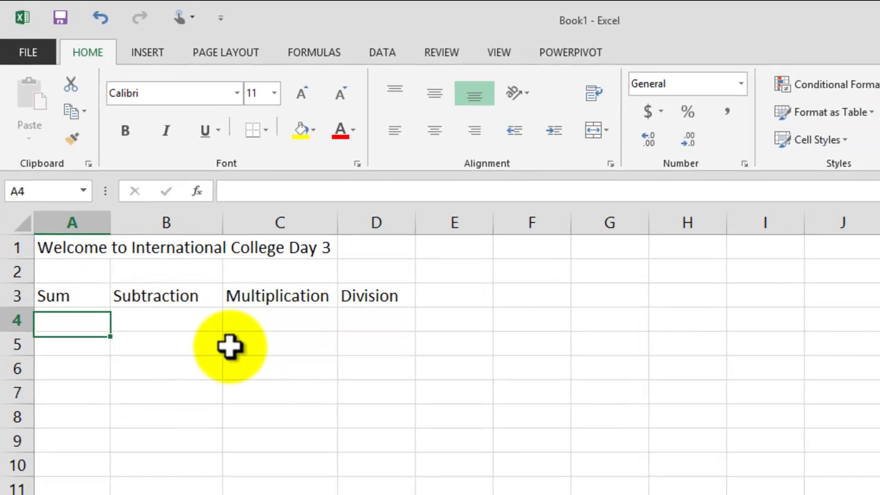
{"action": "key", "text": "Down"}
{"action": "key", "text": "Down"}
{"action": "key", "text": "Right"}
{"action": "key", "text": "Page_Down"}
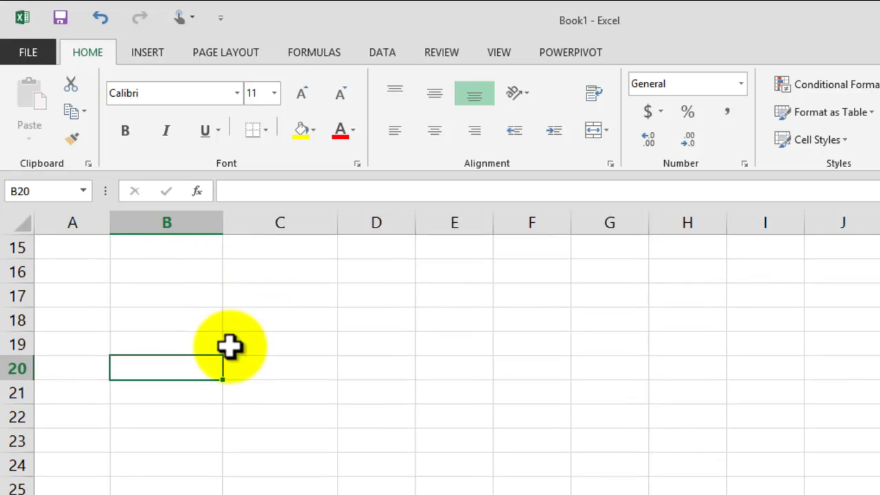
{"action": "scroll", "coordinate": [220, 345], "scroll_direction": "up", "scroll_amount": 5}
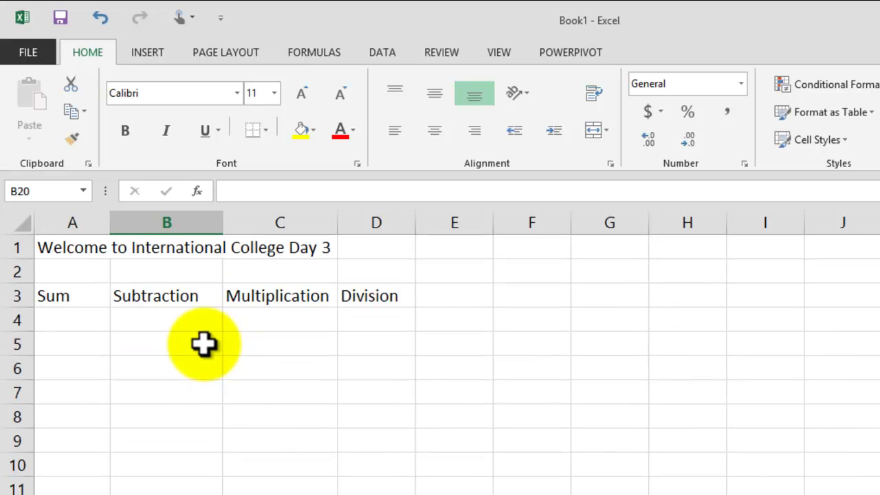
Enter the numbers 4569, 7854, 2365 and 2541 under the Sum heading in cells A5 to A8
{"action": "left_click", "coordinate": [73, 344]}
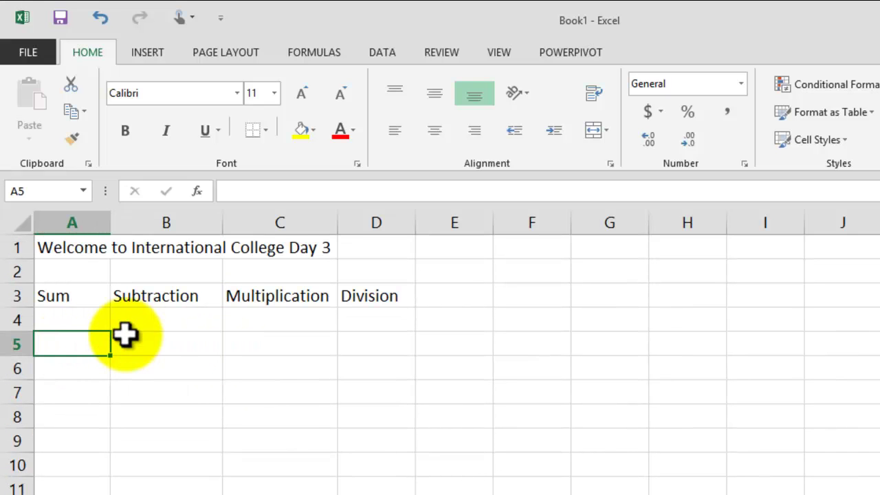
{"action": "type", "text": "4569"}
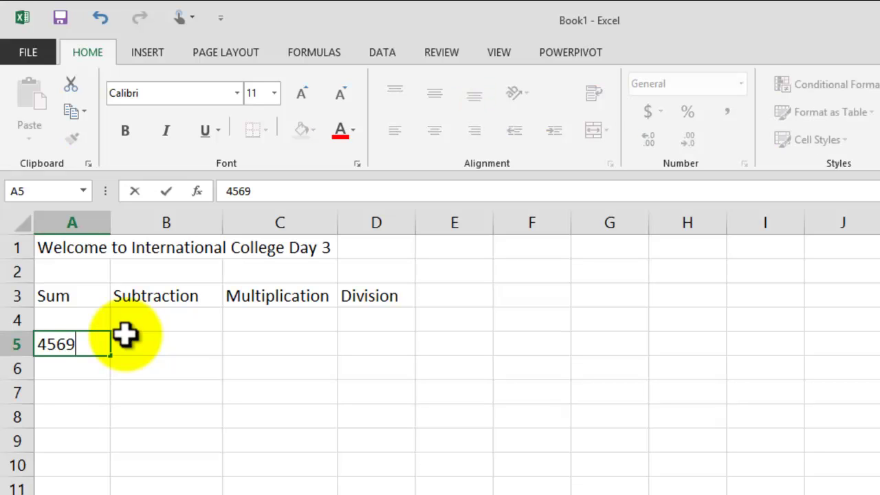
{"action": "key", "text": "Return"}
{"action": "type", "text": "7854"}
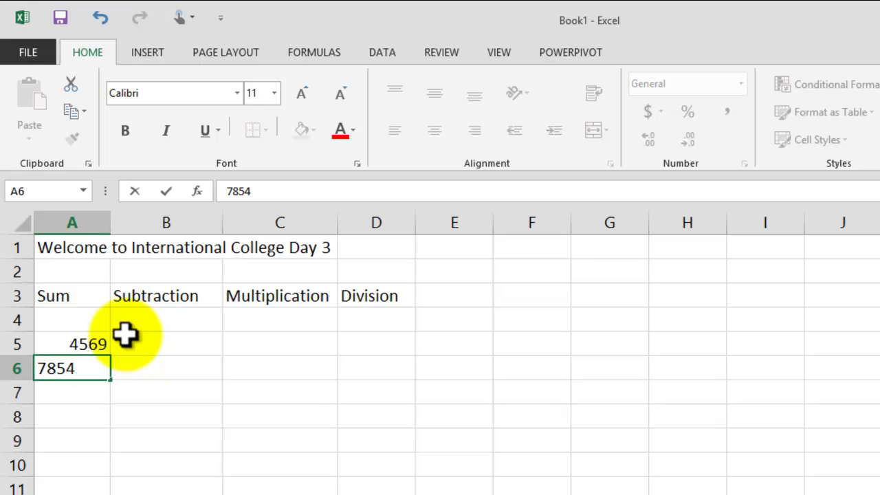
{"action": "key", "text": "Return"}
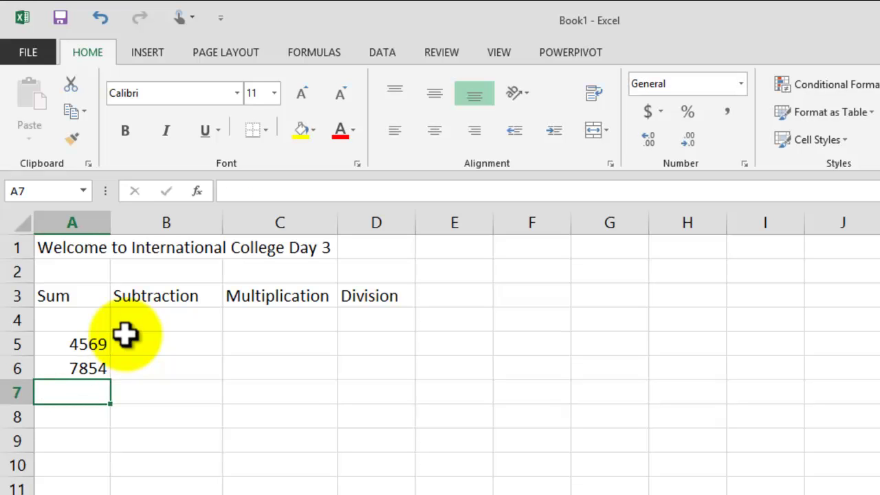
{"action": "type", "text": "2365"}
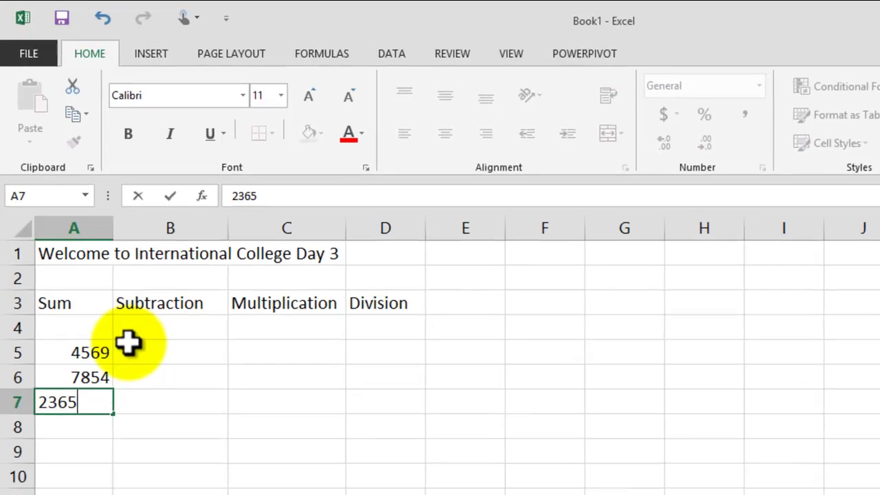
{"action": "key", "text": "Return"}
{"action": "type", "text": "2541"}
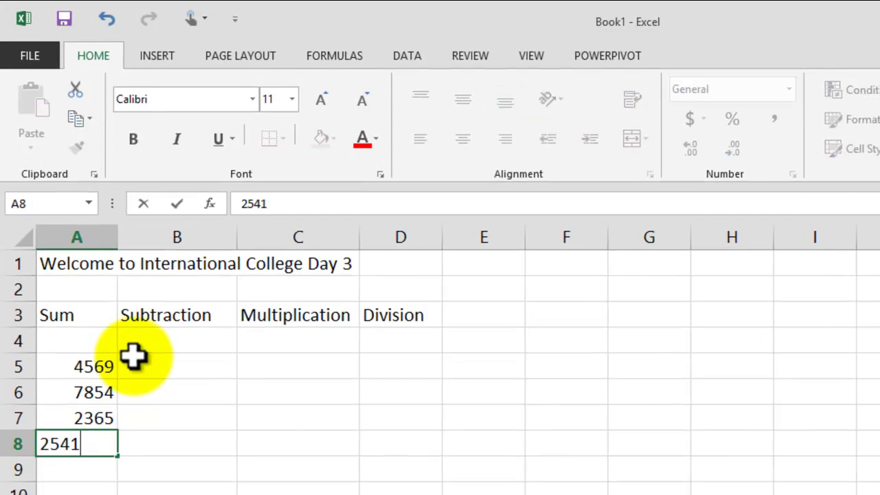
{"action": "key", "text": "Return"}
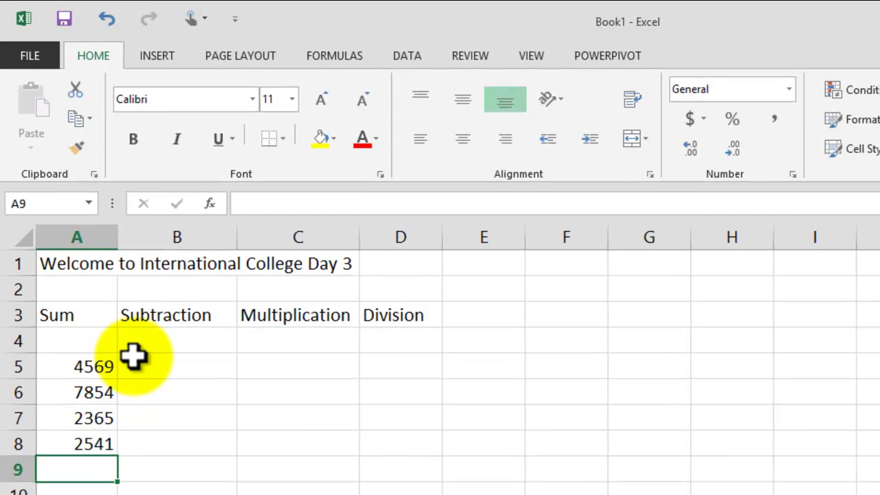
Review the four operation headings in row 3 and each number under the Sum heading in A5 to A8
{"action": "left_click", "coordinate": [72, 314]}
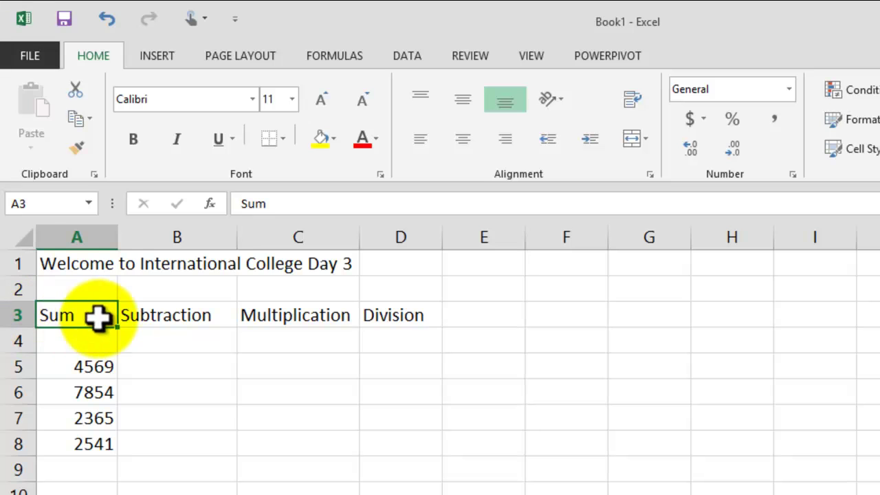
{"action": "left_click", "coordinate": [155, 326]}
{"action": "left_click", "coordinate": [261, 320]}
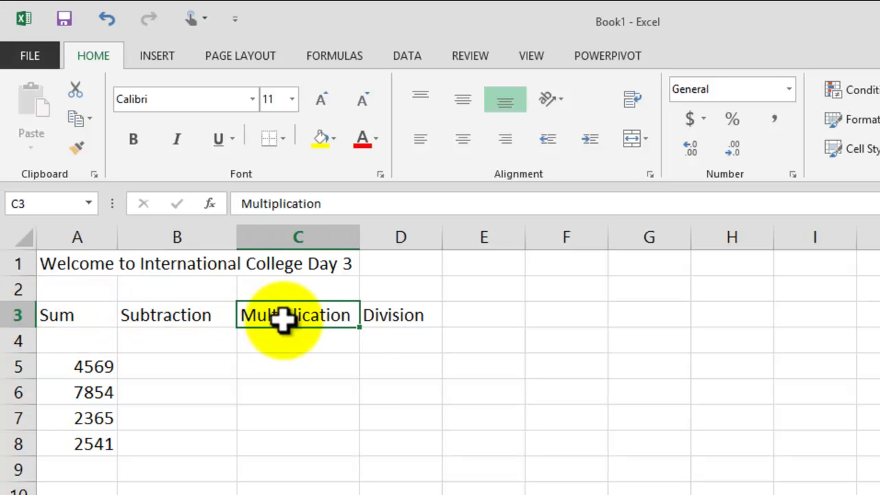
{"action": "left_click", "coordinate": [390, 315]}
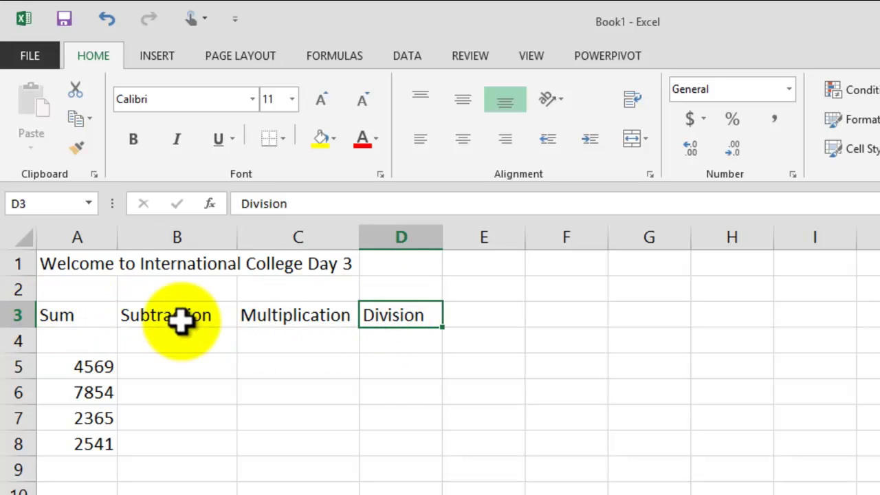
{"action": "left_click", "coordinate": [77, 368]}
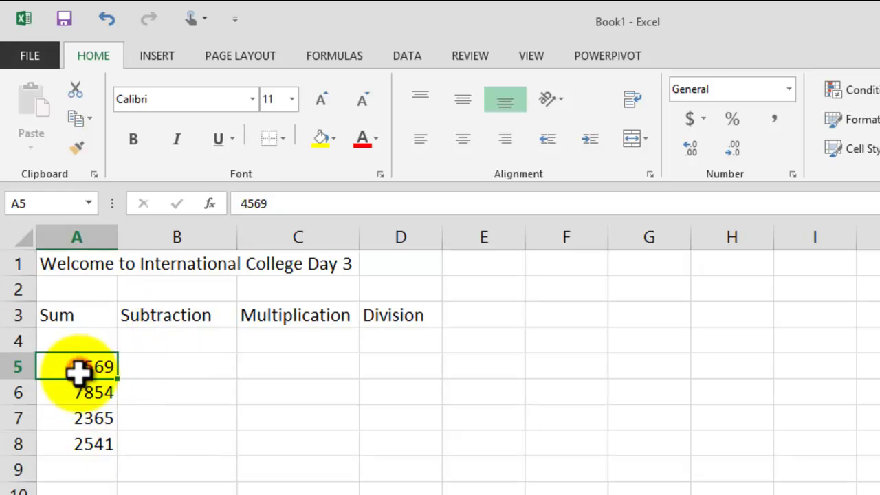
{"action": "left_click", "coordinate": [78, 393]}
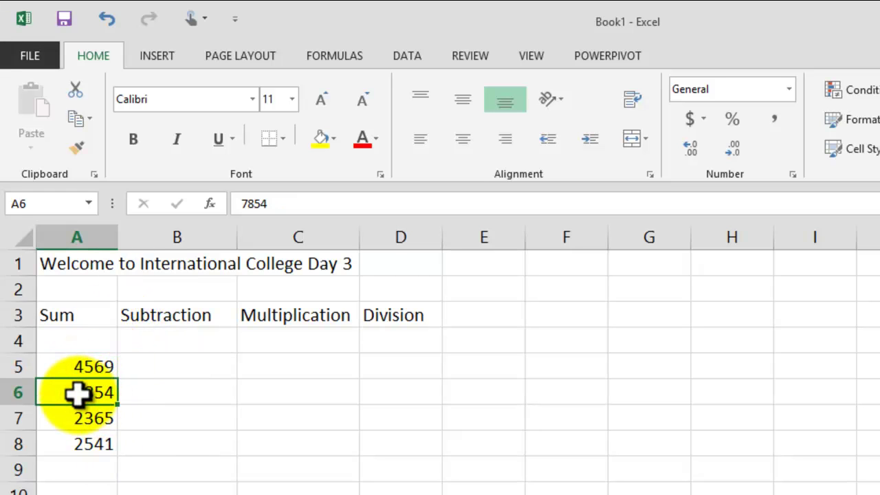
{"action": "left_click", "coordinate": [78, 418]}
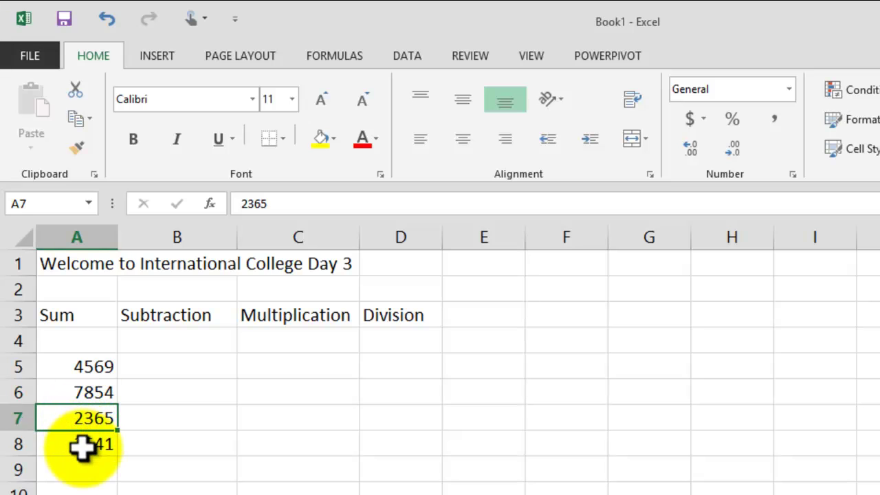
{"action": "left_click", "coordinate": [81, 445]}
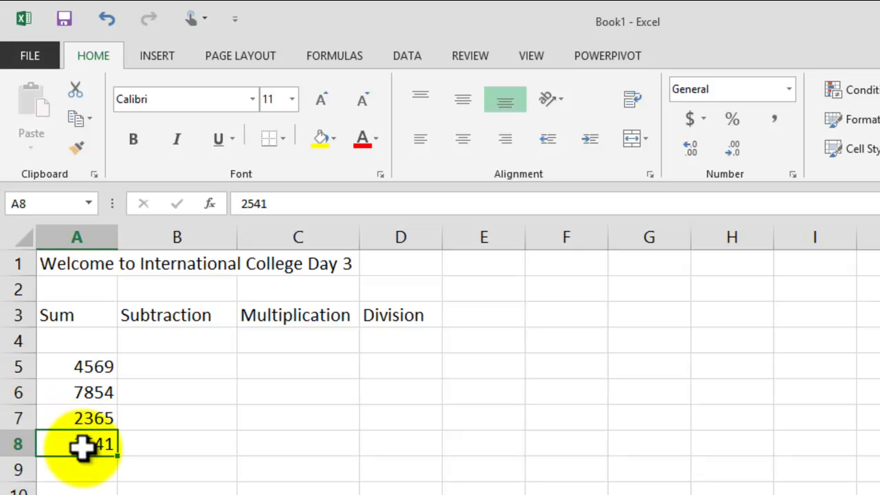
{"action": "left_click", "coordinate": [79, 368]}
{"action": "left_click", "coordinate": [86, 398]}
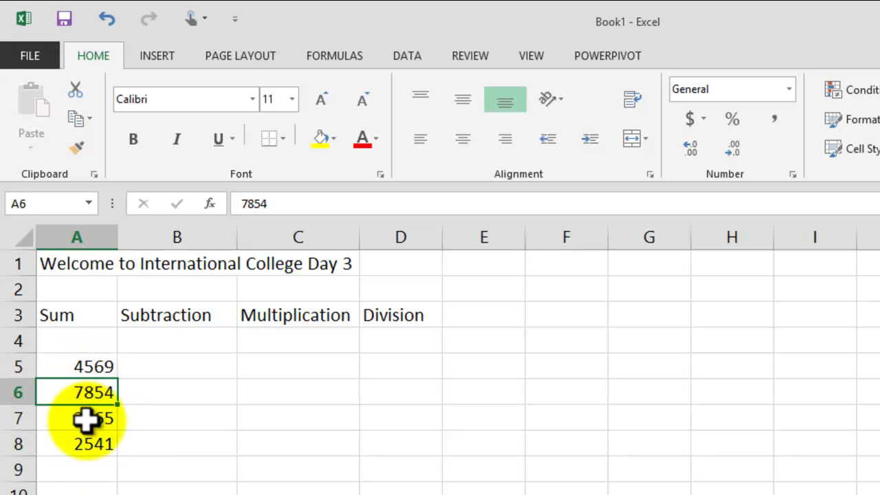
{"action": "left_click", "coordinate": [85, 422]}
{"action": "left_click", "coordinate": [86, 440]}
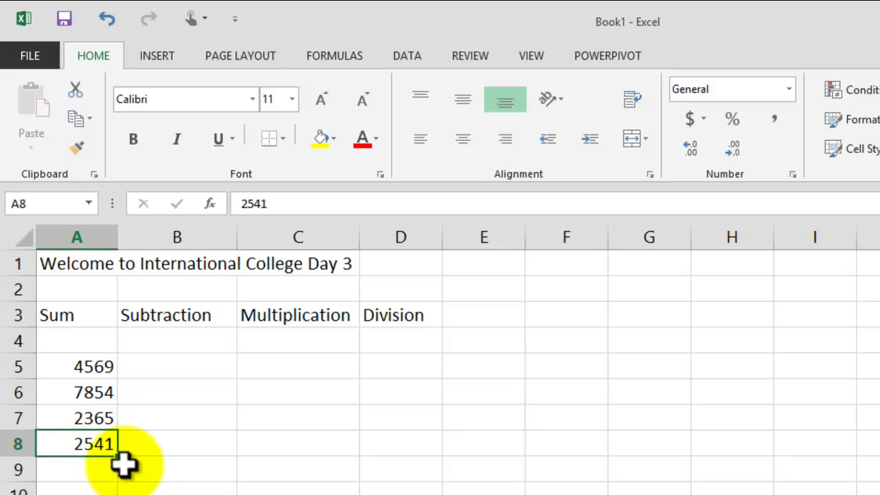
Enter the numbers 4523 and 2563 under the Subtraction heading in cells B5 and B6
{"action": "left_click", "coordinate": [205, 358]}
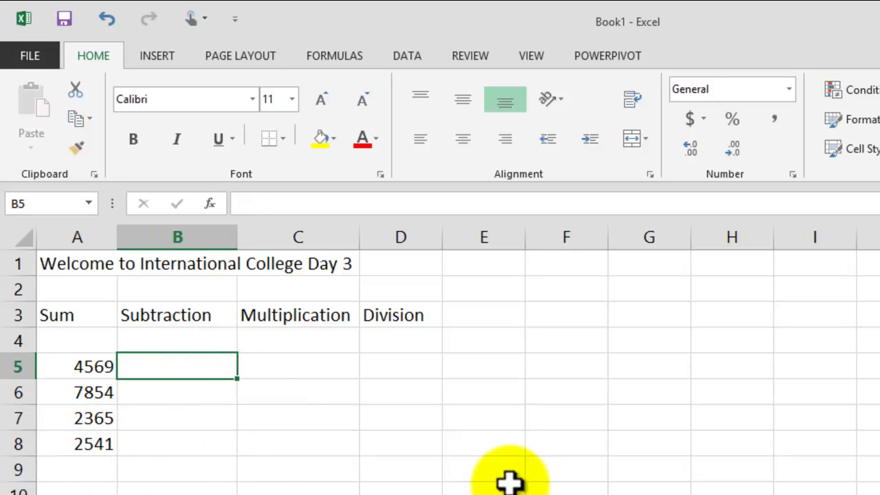
{"action": "type", "text": "4523"}
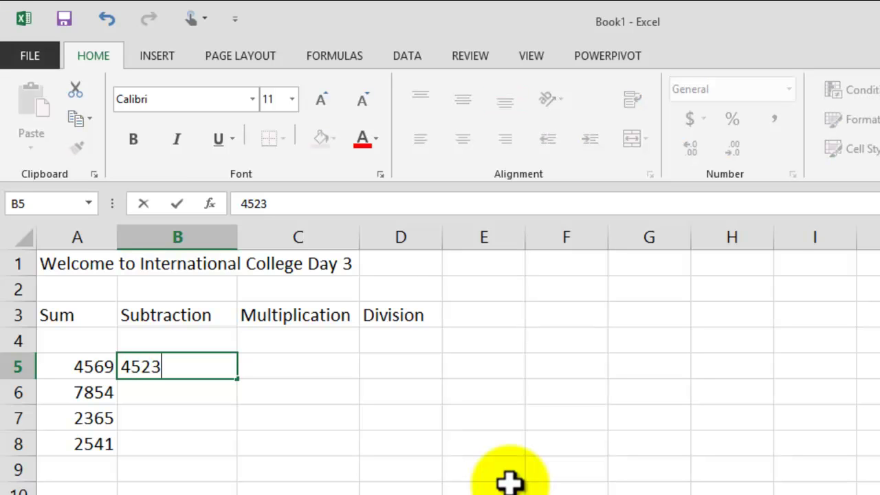
{"action": "key", "text": "Return"}
{"action": "type", "text": "2563"}
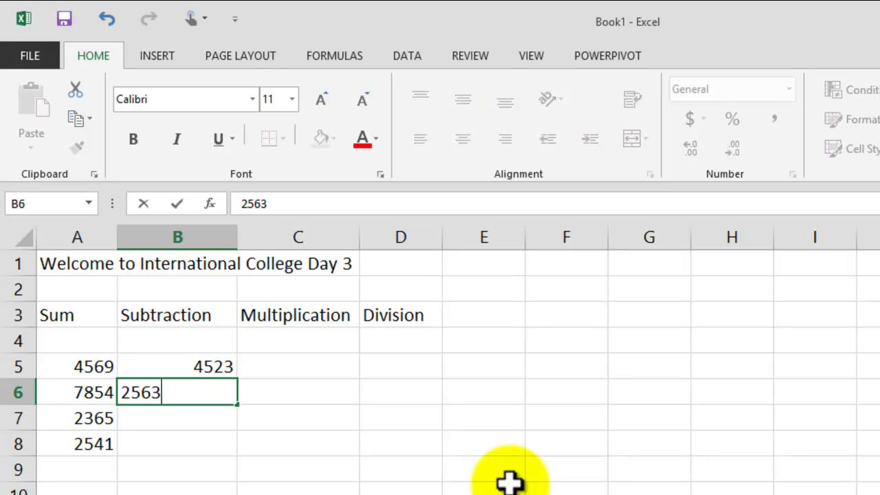
{"action": "key", "text": "Return"}
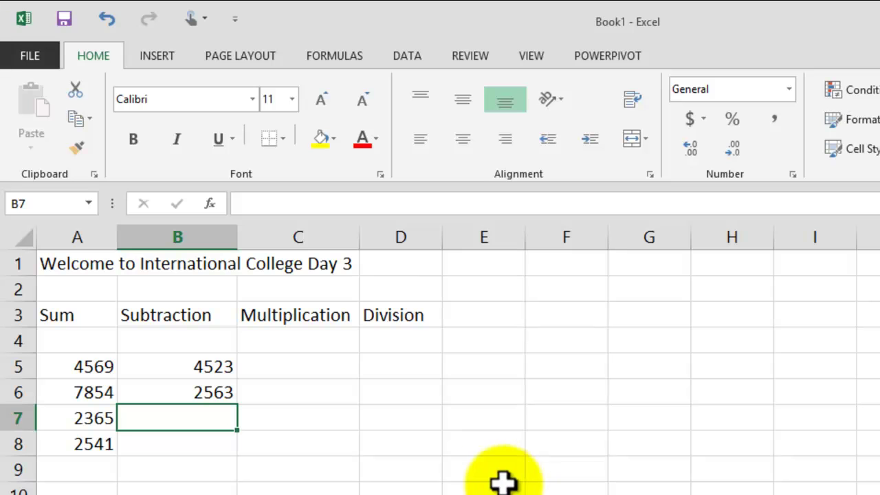
Enter the numbers 789 and 6523 under the Multiplication heading in cells C5 and C6
{"action": "left_click", "coordinate": [322, 365]}
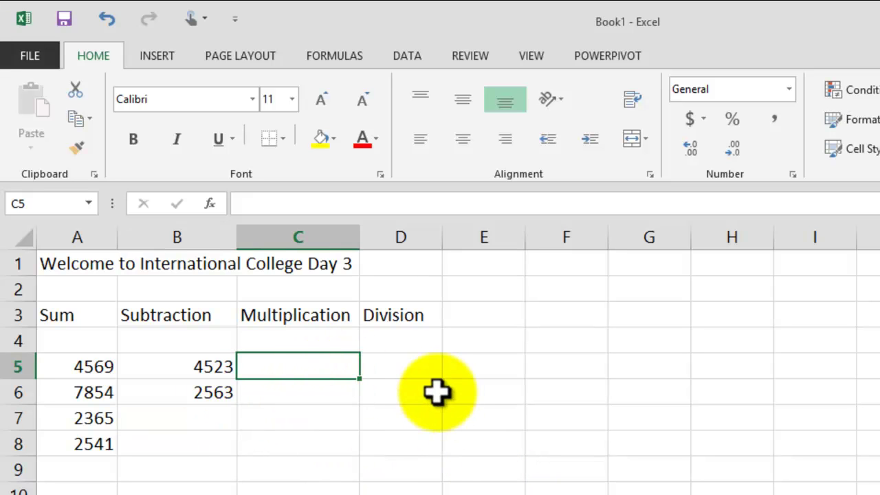
{"action": "type", "text": "789"}
{"action": "key", "text": "Return"}
{"action": "type", "text": "6523"}
{"action": "key", "text": "Return"}
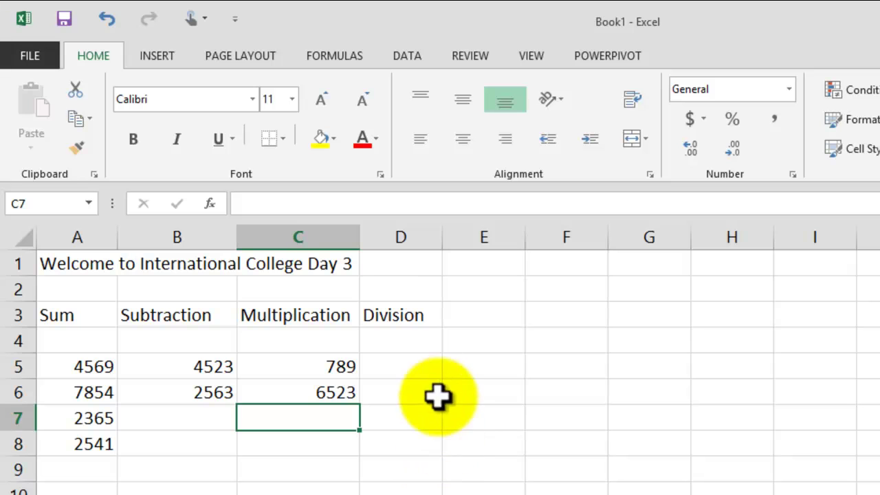
Enter the numbers 45278 and 45 under the Division heading in cells D5 and D6
{"action": "left_click", "coordinate": [401, 362]}
{"action": "type", "text": "45278"}
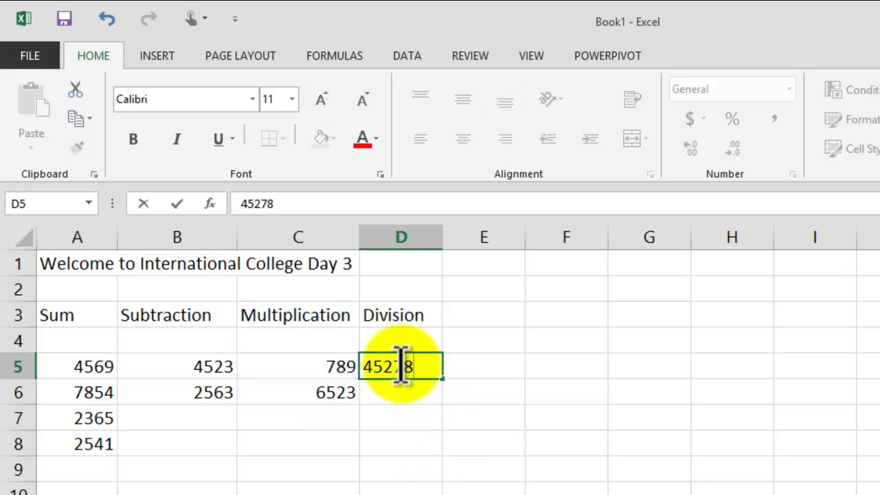
{"action": "key", "text": "Return"}
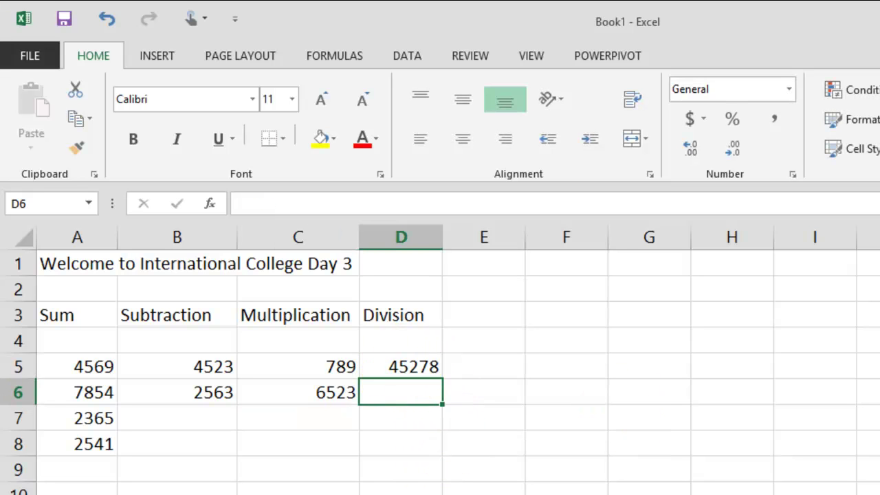
{"action": "type", "text": "45"}
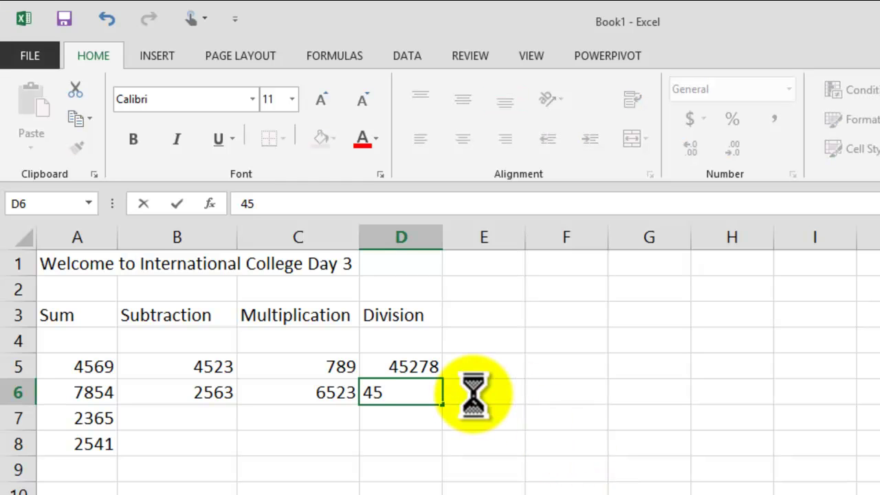
{"action": "key", "text": "Return"}
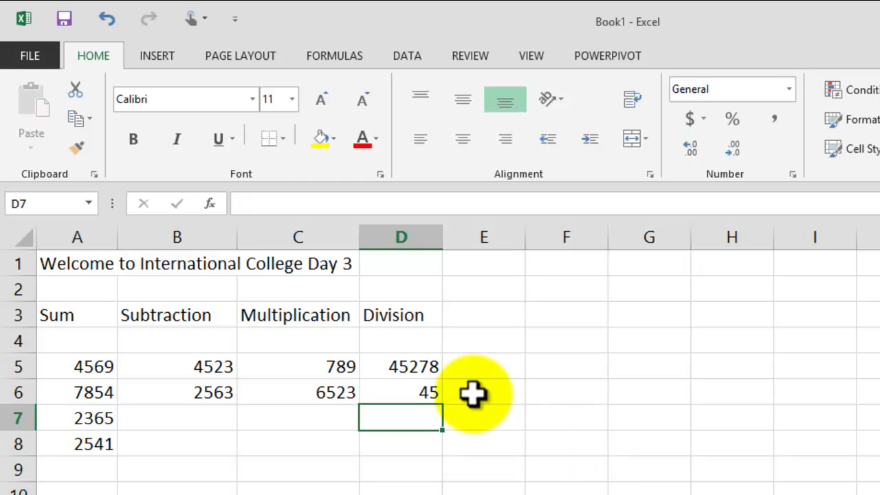
{"action": "left_click", "coordinate": [509, 494]}
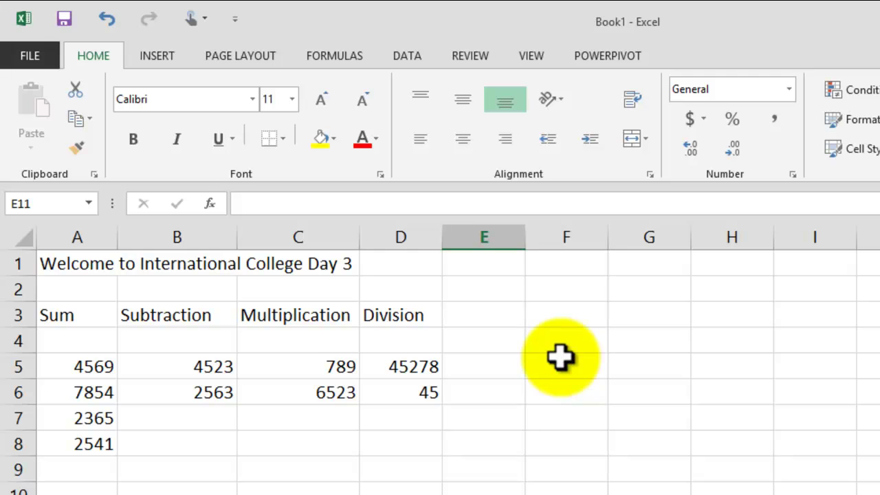
{"action": "left_click", "coordinate": [502, 312]}
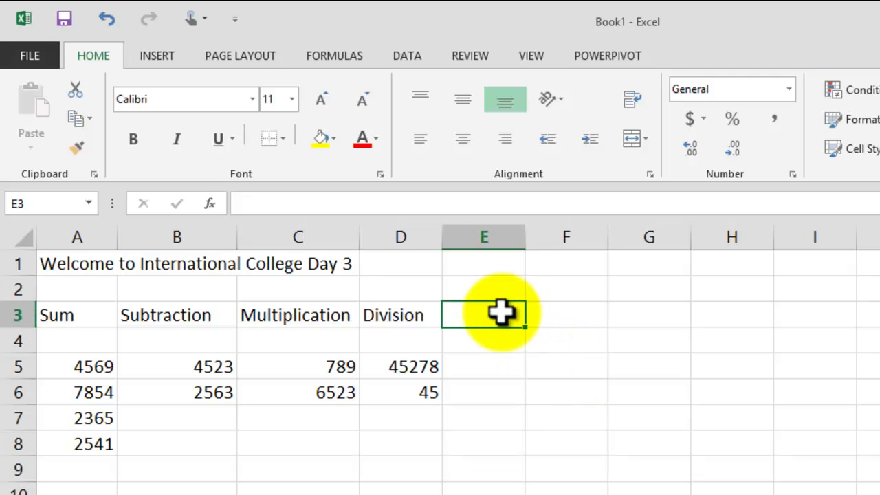
{"action": "left_click", "coordinate": [473, 423]}
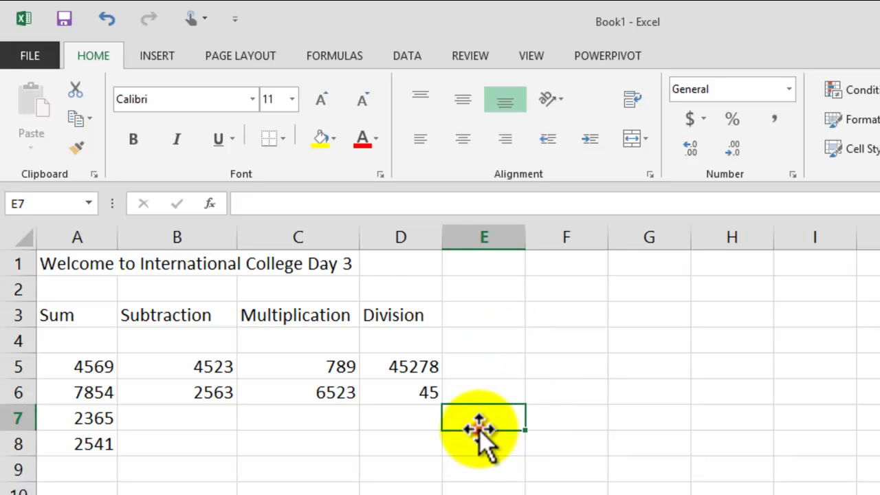
{"action": "left_click", "coordinate": [466, 442]}
{"action": "left_click", "coordinate": [404, 442]}
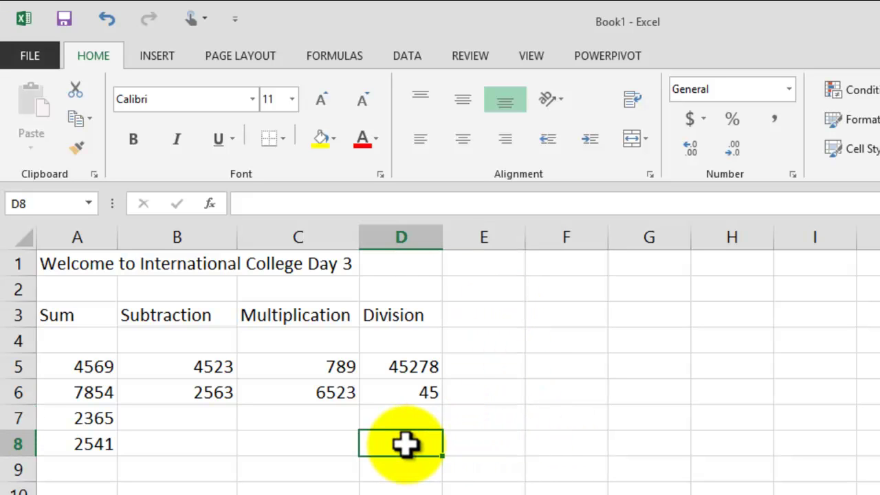
{"action": "left_click", "coordinate": [321, 445]}
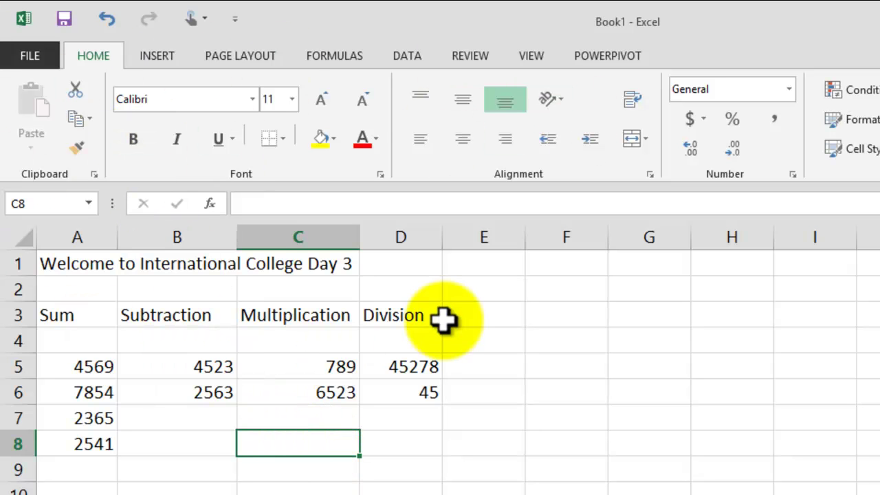
Start saving the workbook with Save As to the computer's My Documents folder
{"action": "left_click", "coordinate": [31, 56]}
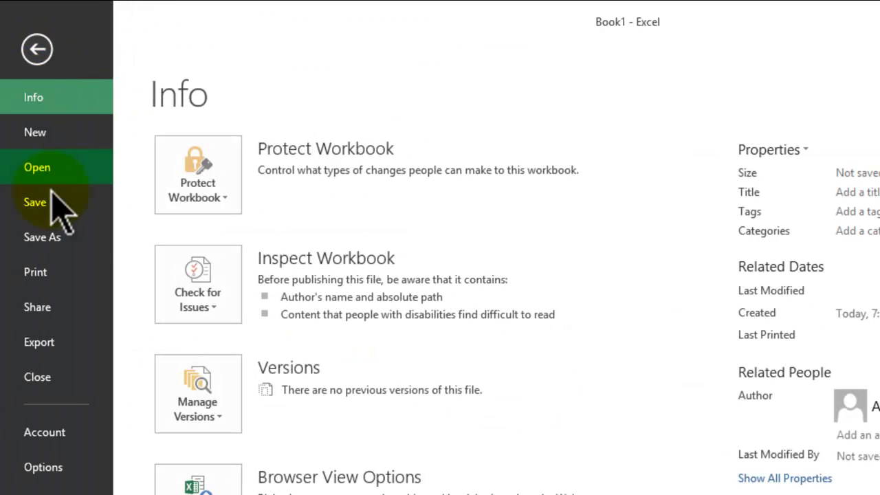
{"action": "left_click", "coordinate": [53, 250]}
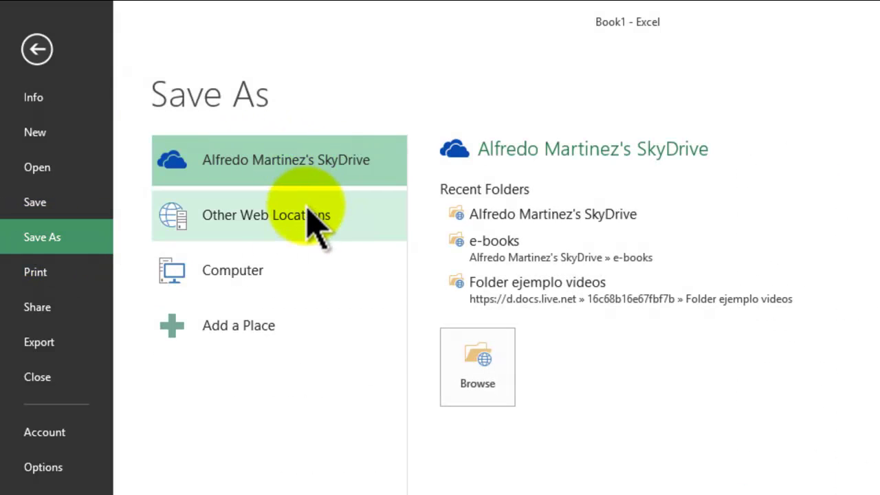
{"action": "left_click", "coordinate": [282, 278]}
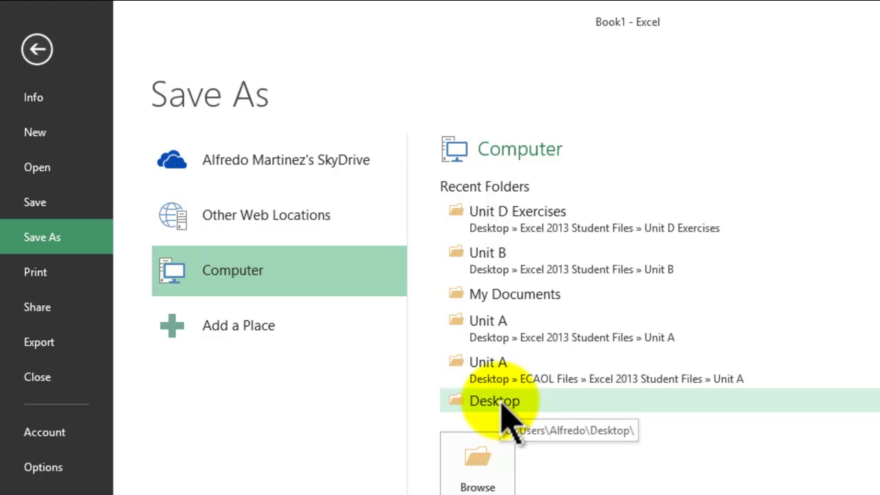
{"action": "left_click", "coordinate": [534, 299]}
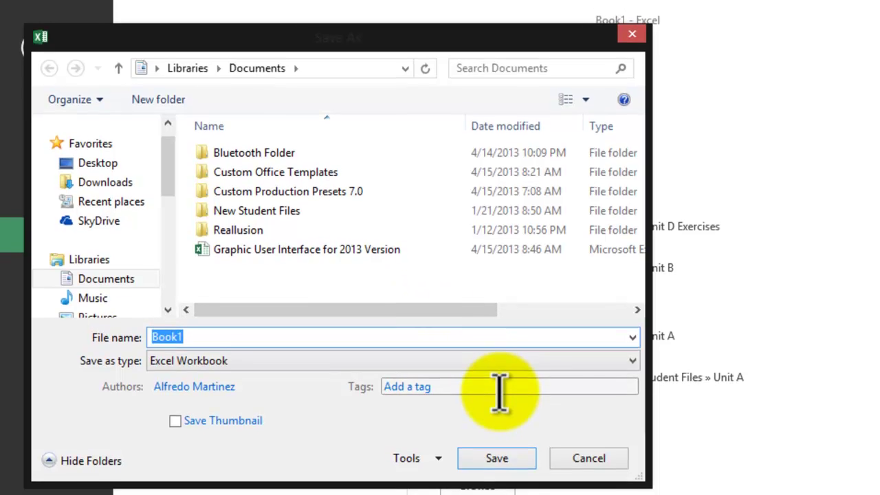
Look through the available save locations in the Save As dialog, from Libraries to the Homegroup and Computer drives
{"action": "left_click_drag", "start_coordinate": [281, 36], "coordinate": [300, 35]}
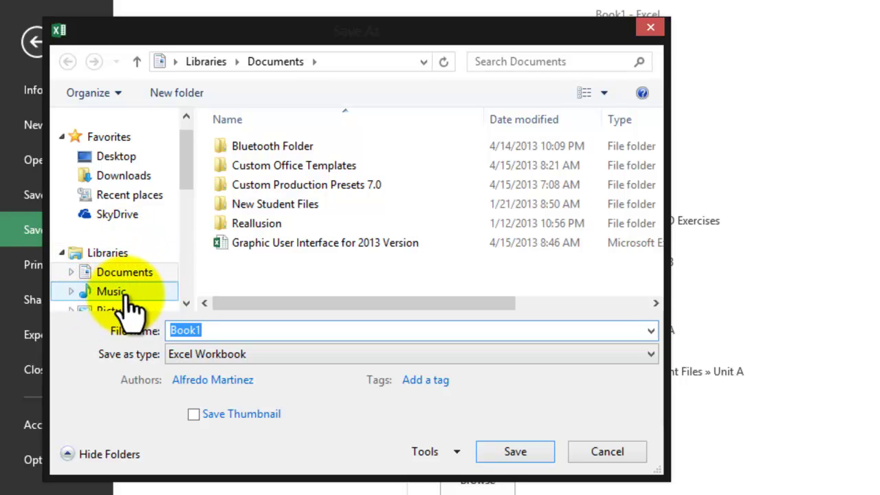
{"action": "left_click", "coordinate": [185, 303]}
{"action": "left_click", "coordinate": [185, 303]}
{"action": "left_click", "coordinate": [185, 303]}
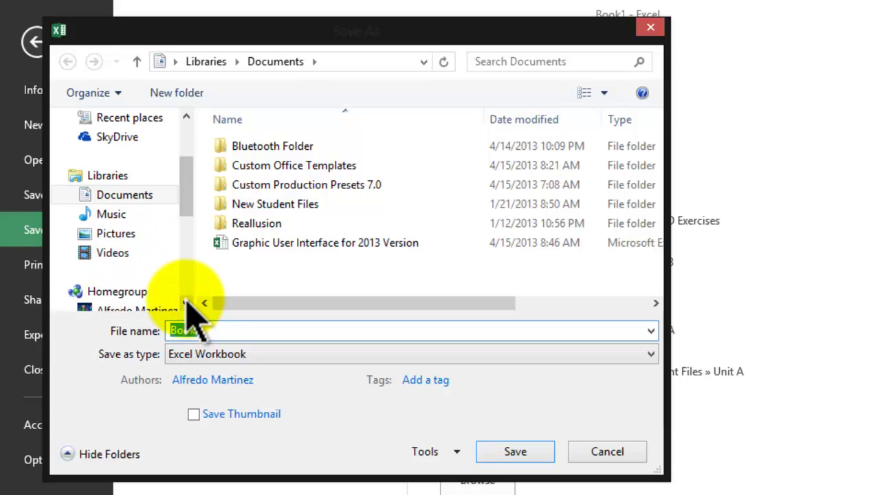
{"action": "left_click", "coordinate": [186, 303]}
{"action": "left_click", "coordinate": [186, 303]}
{"action": "left_click", "coordinate": [185, 303]}
{"action": "left_click", "coordinate": [185, 303]}
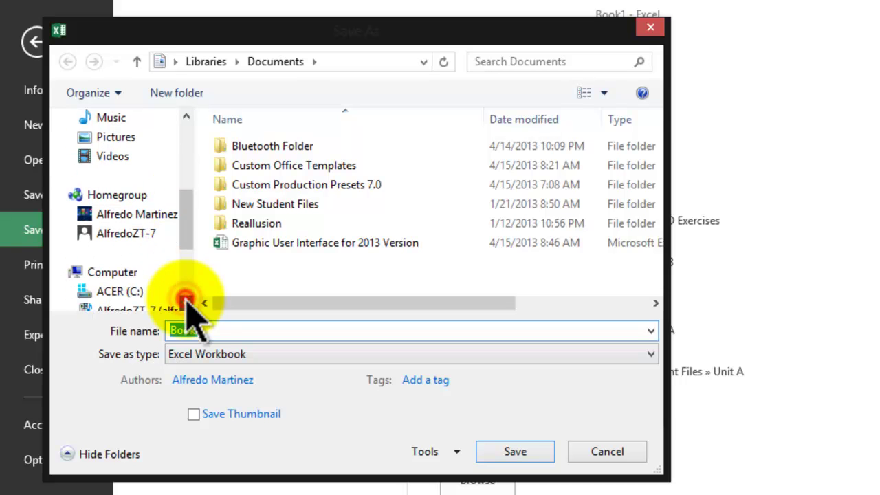
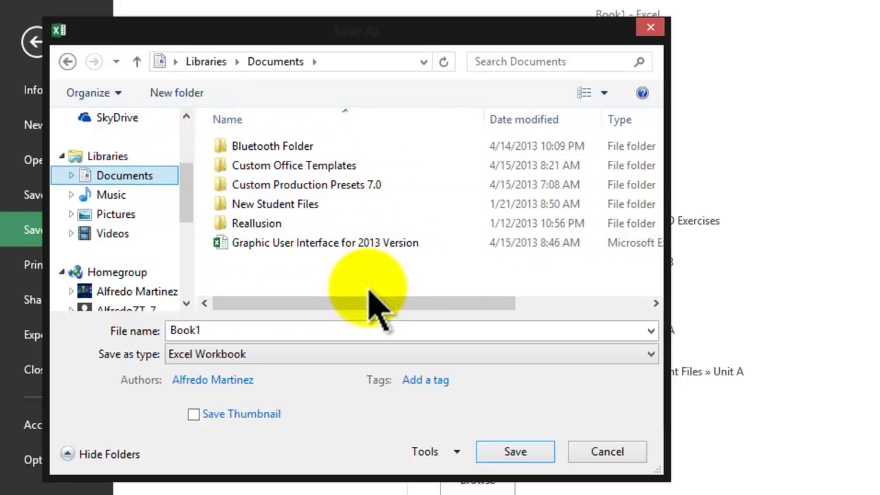
Create a new folder in Documents named "Excel 2013 Files 4-17-2013"
{"action": "left_click", "coordinate": [177, 94]}
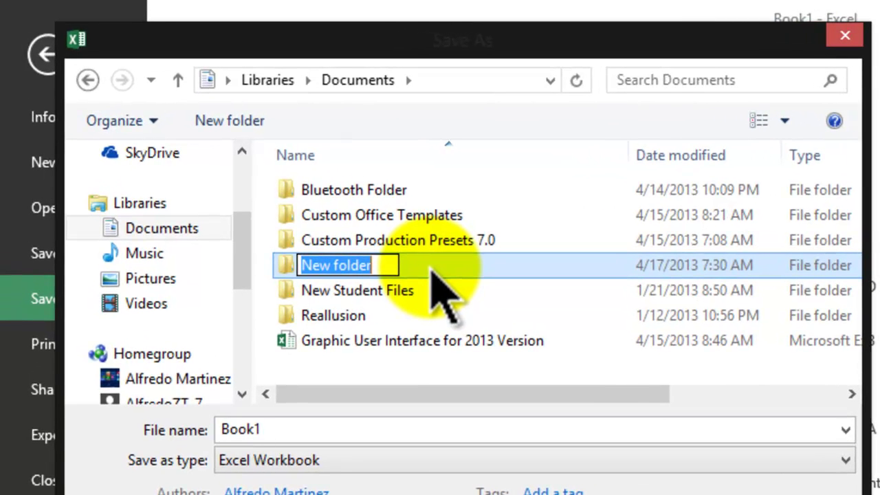
{"action": "type", "text": "Excel"}
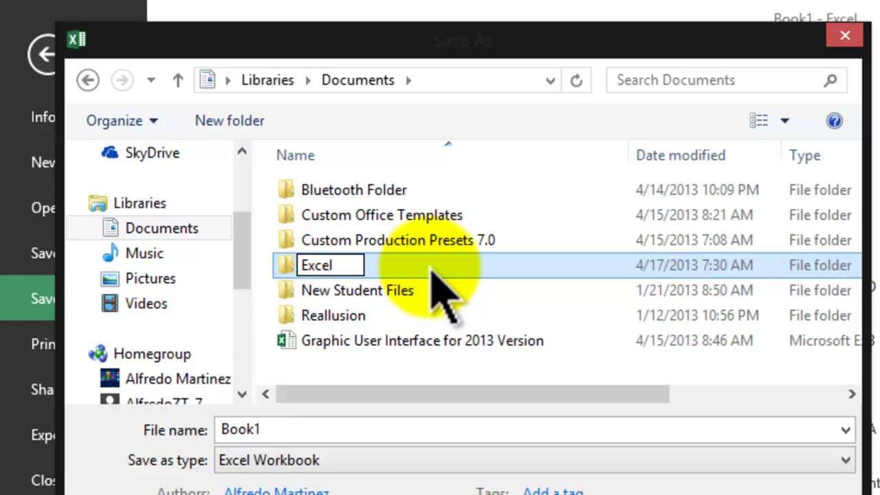
{"action": "type", "text": " 2013"}
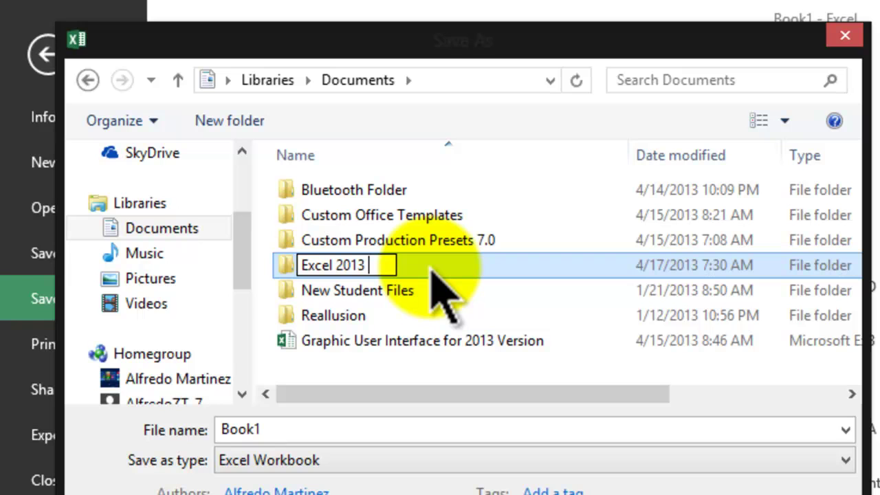
{"action": "type", "text": " G"}
{"action": "key", "text": "BackSpace"}
{"action": "type", "text": "Files"}
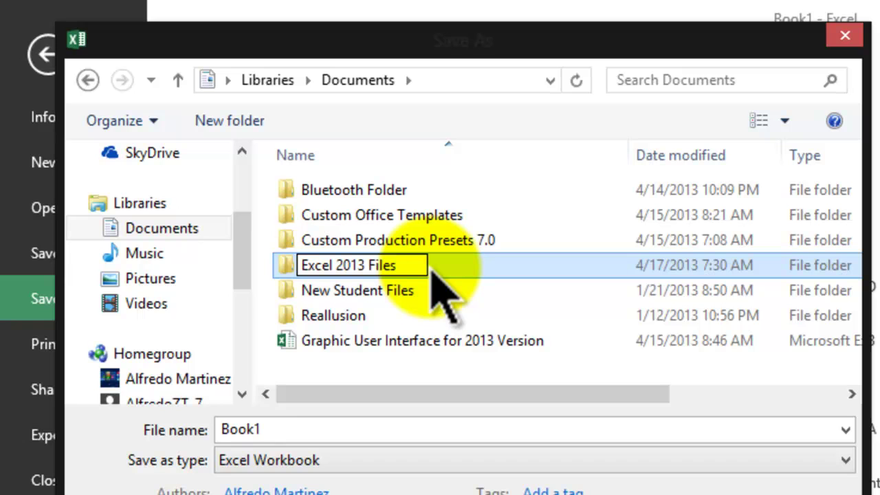
{"action": "type", "text": "4"}
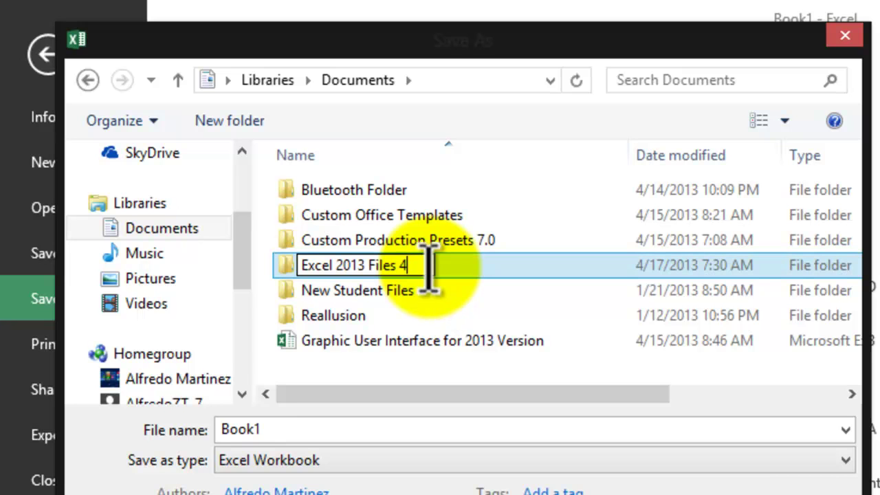
{"action": "type", "text": "-17-2013"}
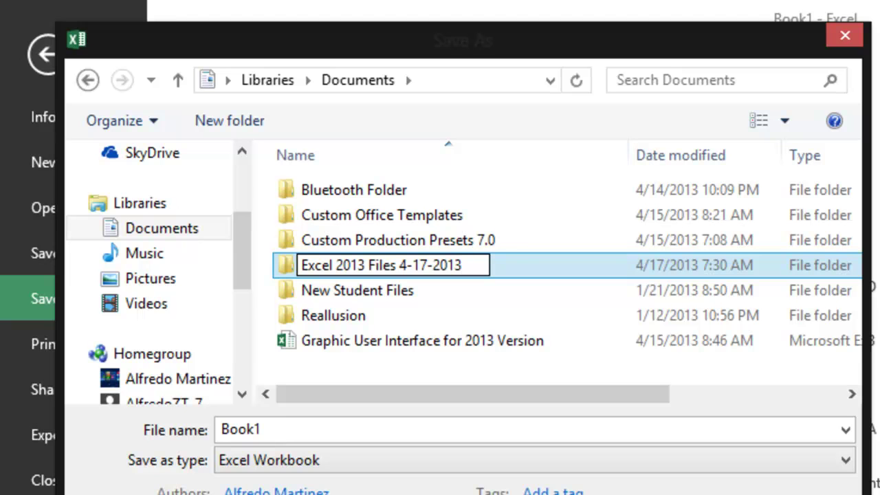
Re-enter the date 4-17-2013 at the end of the new folder's name and confirm the name
{"action": "left_click", "coordinate": [463, 265]}
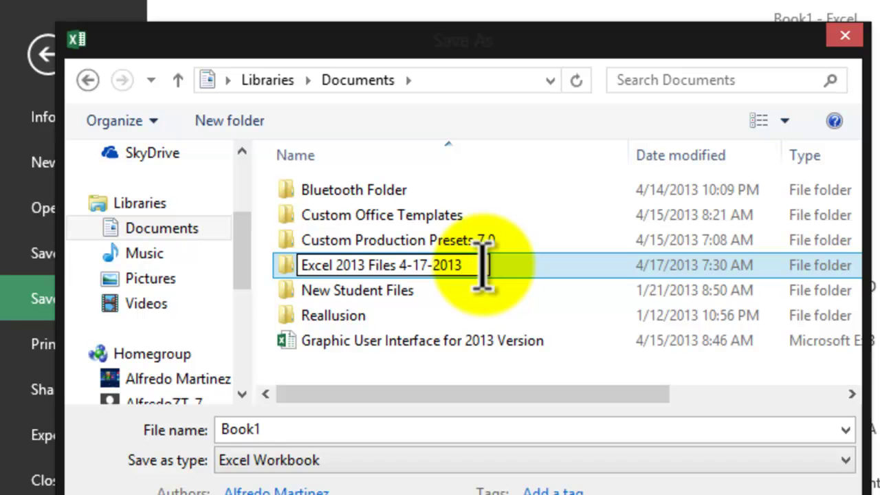
{"action": "key", "text": "BackSpace"}
{"action": "key", "text": "BackSpace"}
{"action": "key", "text": "BackSpace"}
{"action": "key", "text": "BackSpace"}
{"action": "key", "text": "BackSpace"}
{"action": "key", "text": "BackSpace"}
{"action": "key", "text": "BackSpace"}
{"action": "key", "text": "BackSpace"}
{"action": "key", "text": "BackSpace"}
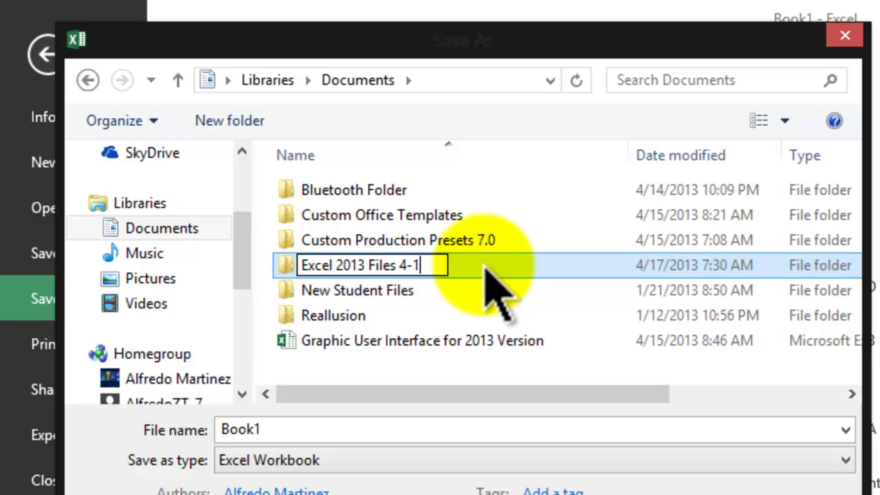
{"action": "type", "text": "4-17-2013"}
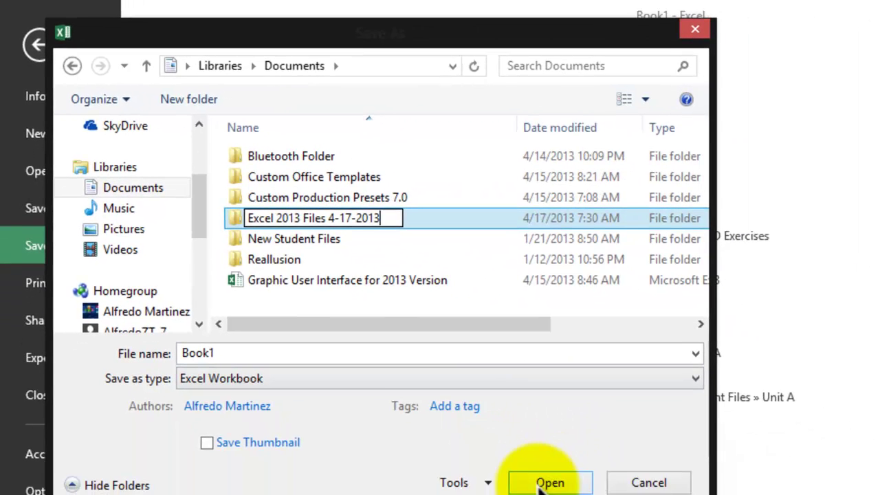
{"action": "left_click", "coordinate": [546, 481]}
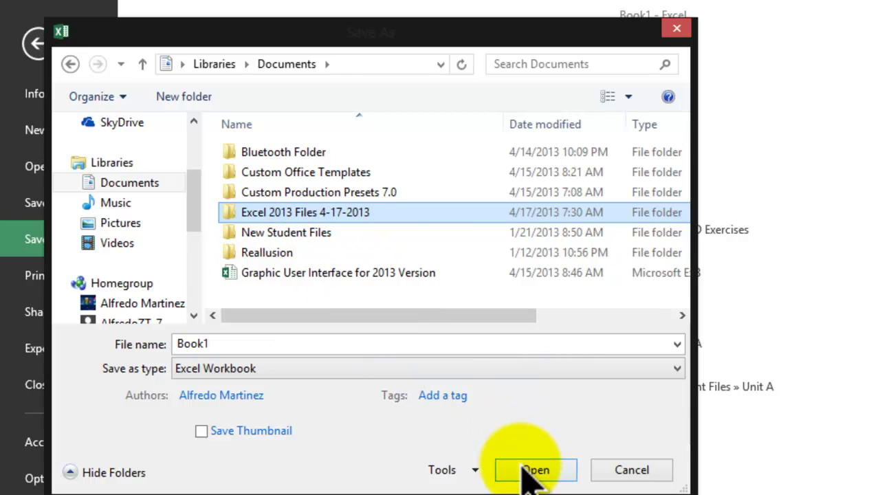
Open the Excel 2013 Files 4-17-2013 folder and save the workbook there as "Introduction to Excel 2013 Basic Operations 4-2013"
{"action": "left_click", "coordinate": [528, 471]}
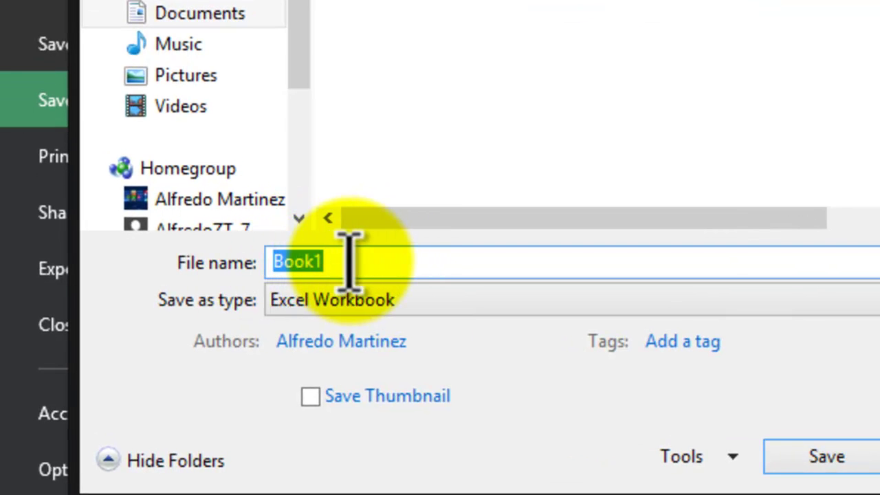
{"action": "type", "text": "W"}
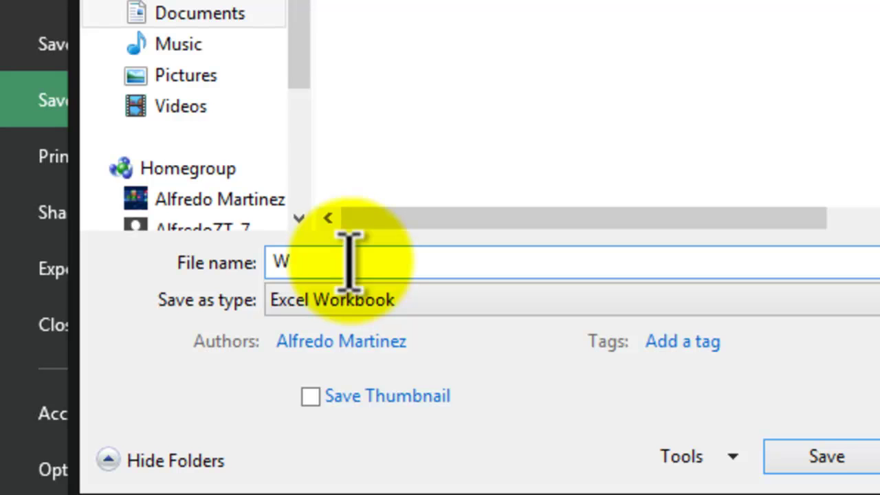
{"action": "key", "text": "BackSpace"}
{"action": "type", "text": "Introduction"}
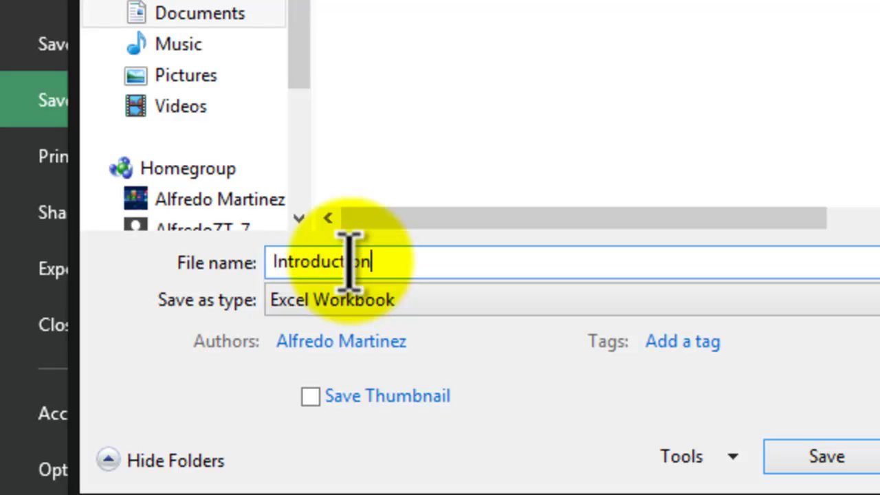
{"action": "type", "text": " to Excel 2013"}
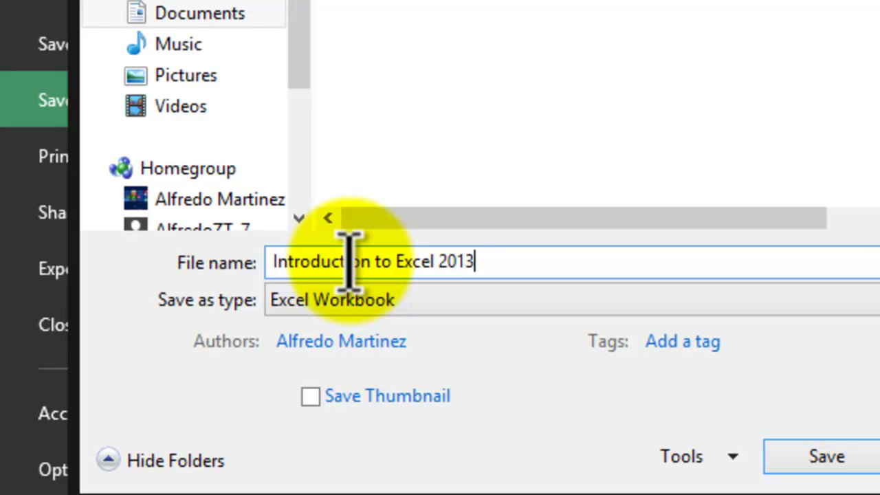
{"action": "type", "text": " Basic Operations 4-"}
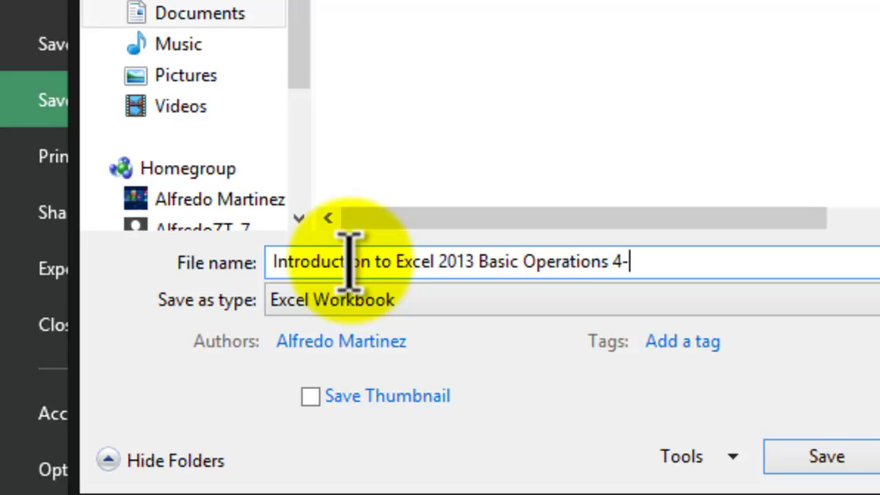
{"action": "key", "text": "BackSpace"}
{"action": "key", "text": "BackSpace"}
{"action": "key", "text": "BackSpace"}
{"action": "type", "text": "4-2013"}
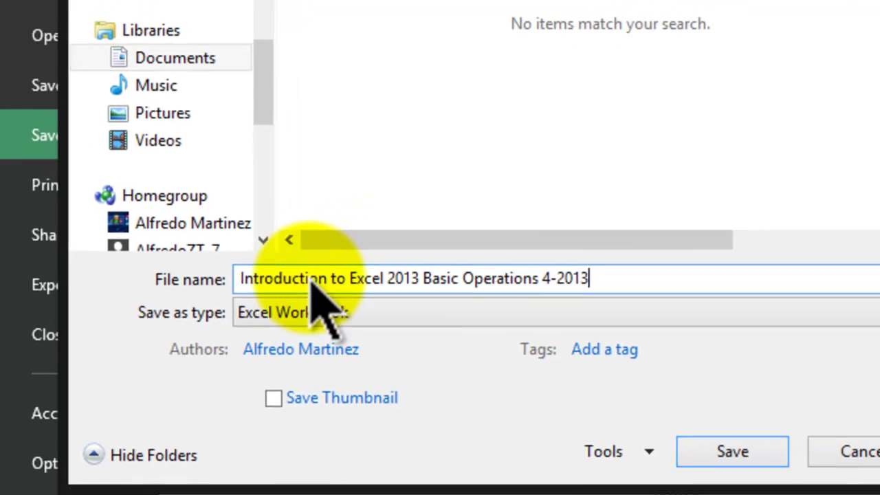
{"action": "left_click", "coordinate": [732, 455]}
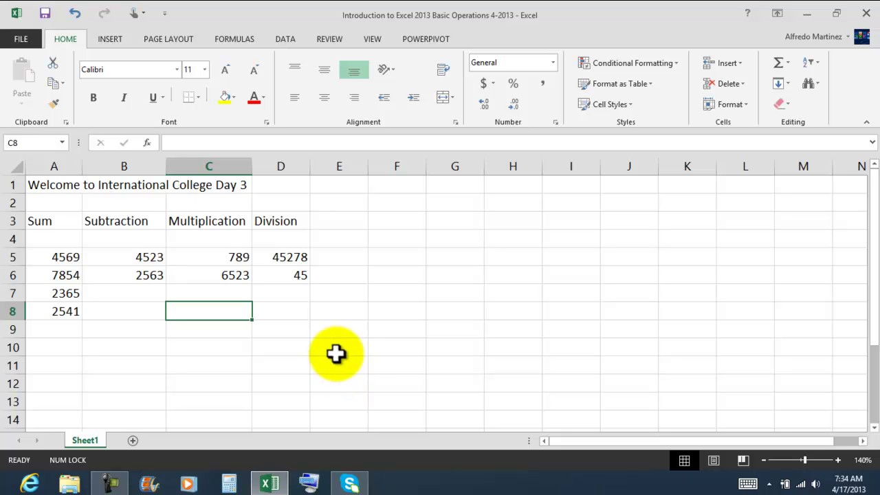
{"action": "left_click", "coordinate": [228, 348]}
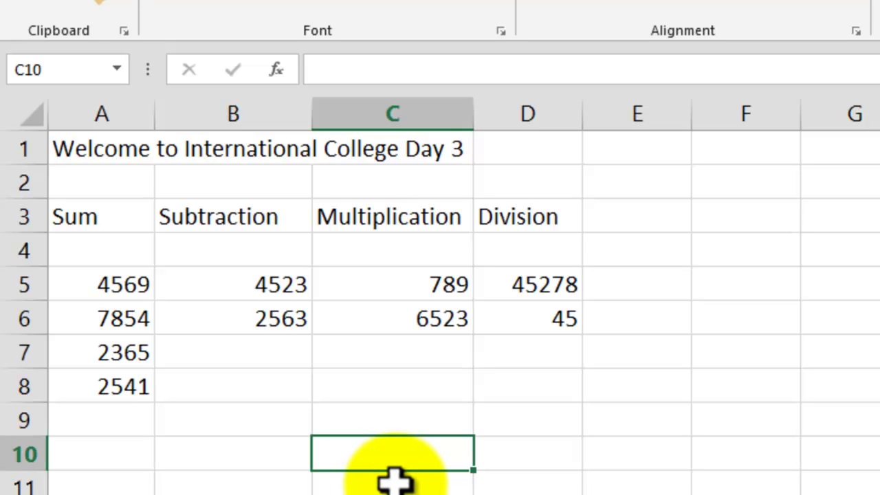
{"action": "left_click", "coordinate": [127, 422]}
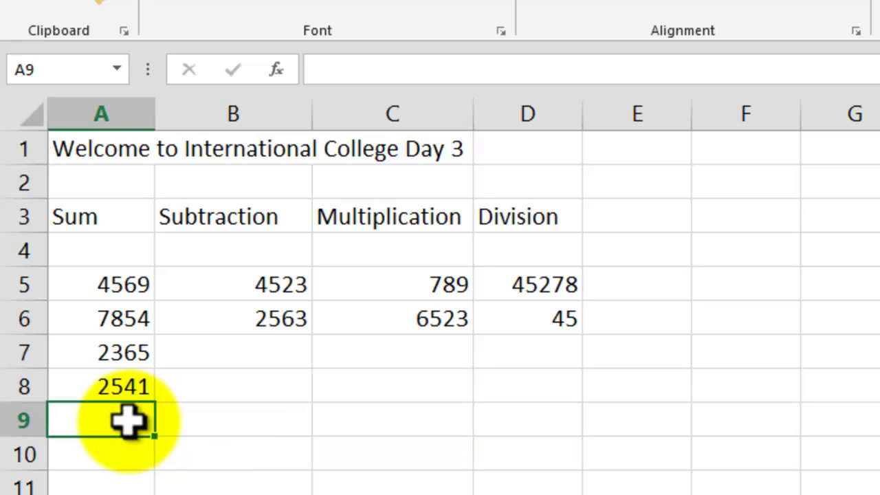
{"action": "left_click", "coordinate": [112, 421]}
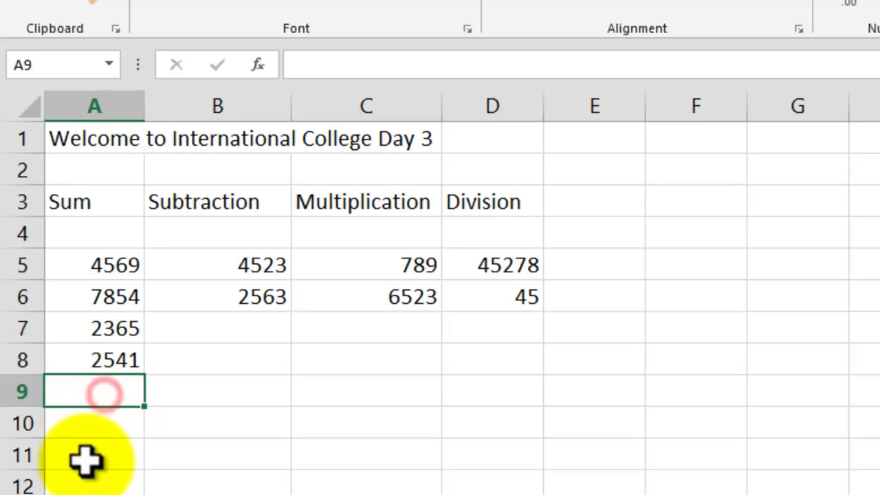
{"action": "left_click", "coordinate": [93, 448]}
{"action": "left_click", "coordinate": [98, 395]}
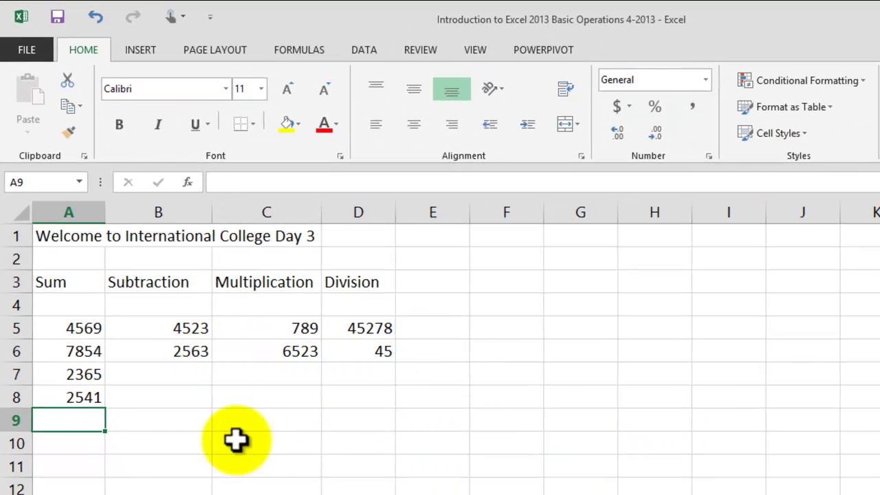
Apply a Bottom Double Border to cell A8, the last number under the Sum heading
{"action": "left_click", "coordinate": [95, 398]}
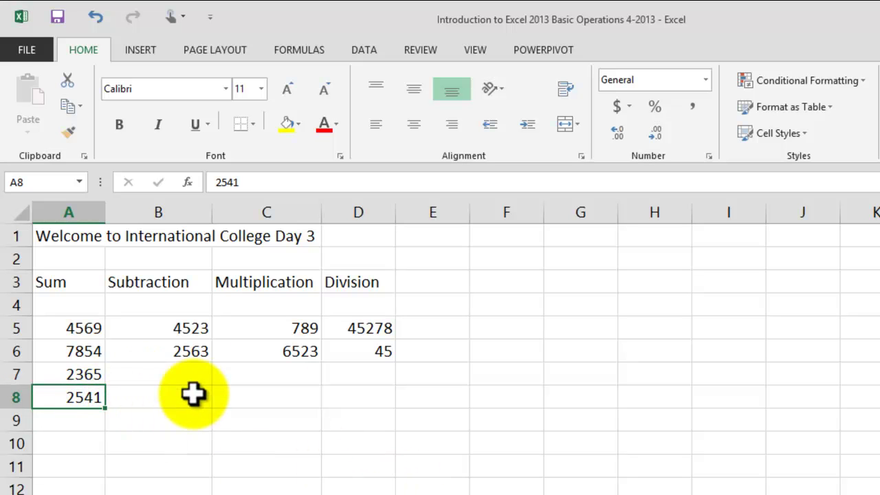
{"action": "left_click", "coordinate": [578, 126]}
{"action": "left_click", "coordinate": [578, 126]}
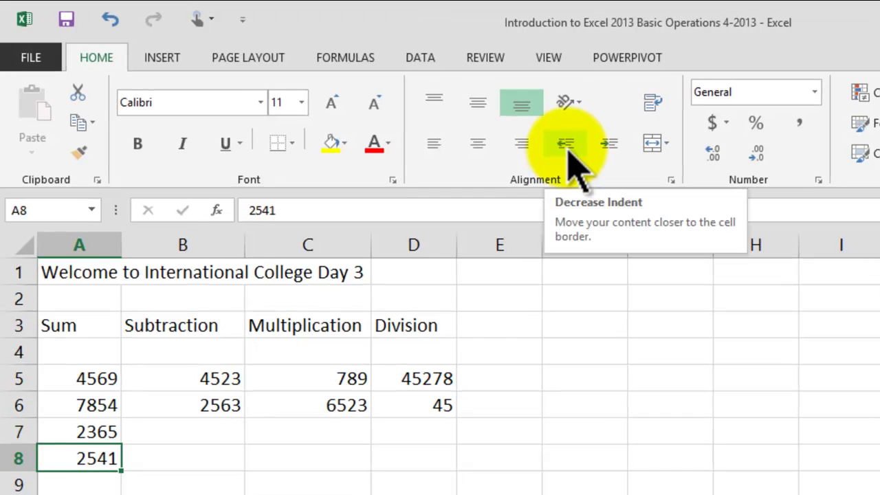
{"action": "left_click", "coordinate": [292, 143]}
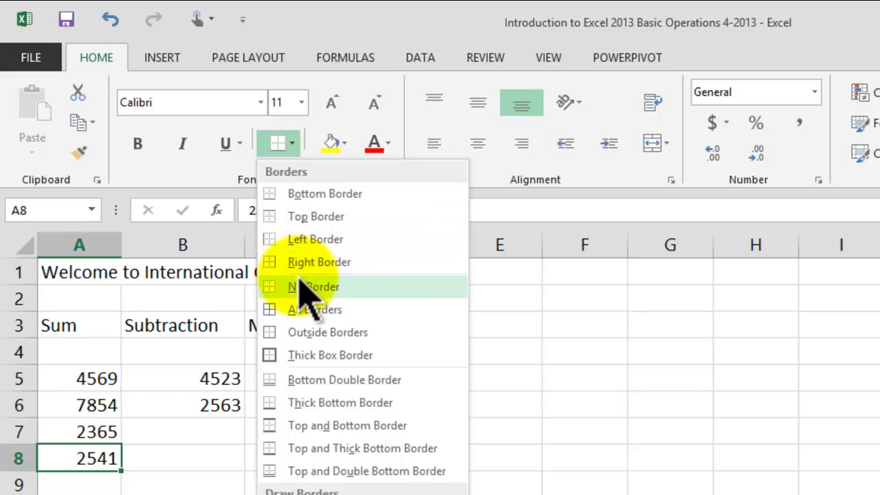
{"action": "left_click", "coordinate": [348, 380]}
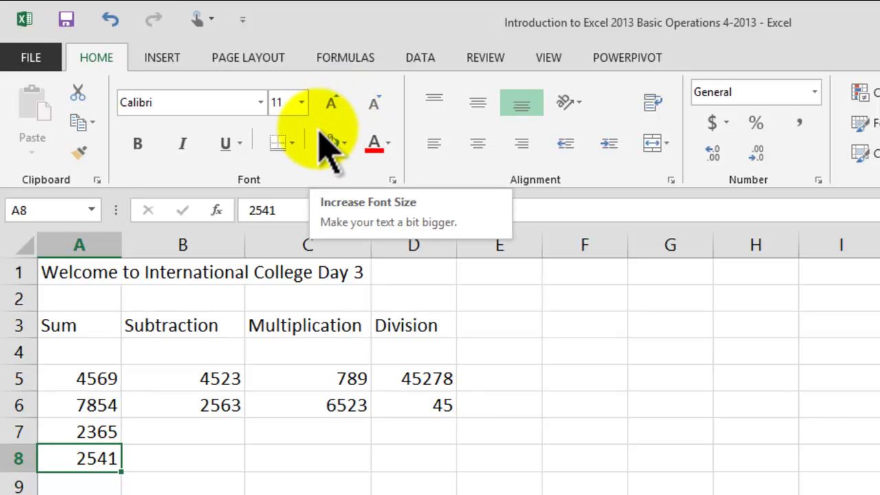
{"action": "left_click", "coordinate": [238, 143]}
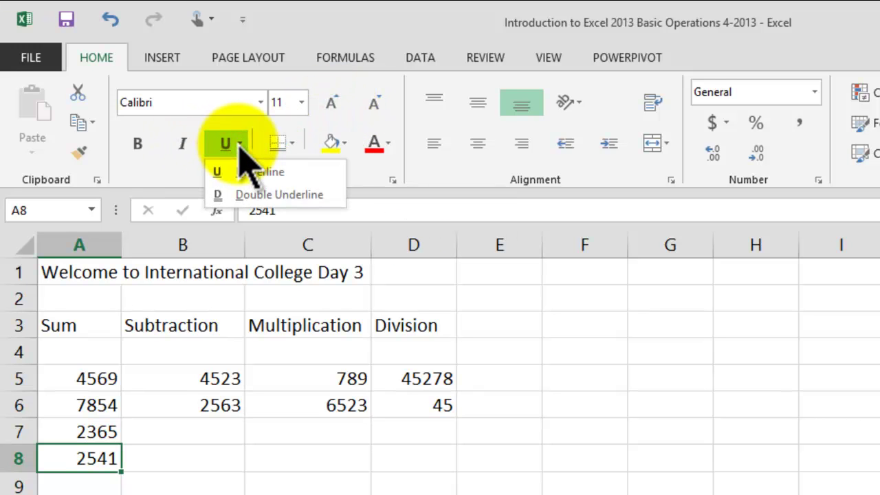
{"action": "left_click", "coordinate": [238, 144]}
{"action": "left_click", "coordinate": [291, 143]}
{"action": "left_click", "coordinate": [291, 143]}
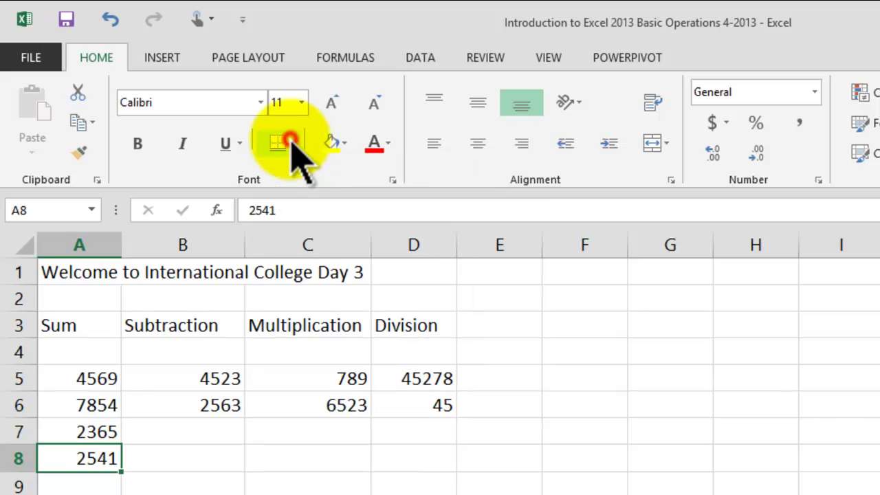
{"action": "left_click", "coordinate": [346, 145]}
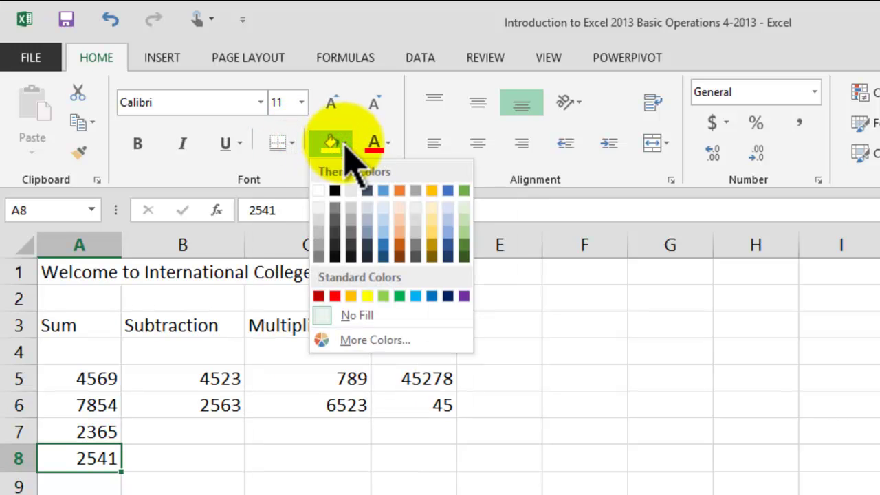
{"action": "left_click", "coordinate": [346, 148]}
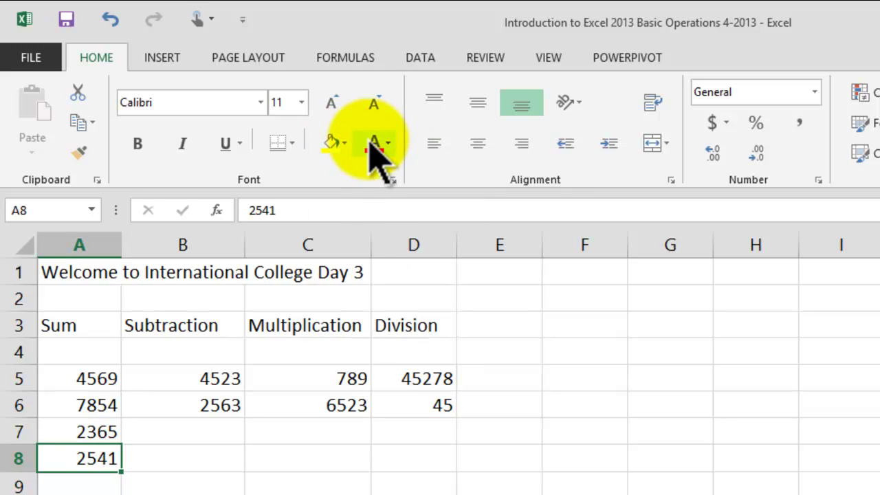
{"action": "left_click", "coordinate": [391, 143]}
{"action": "left_click", "coordinate": [390, 143]}
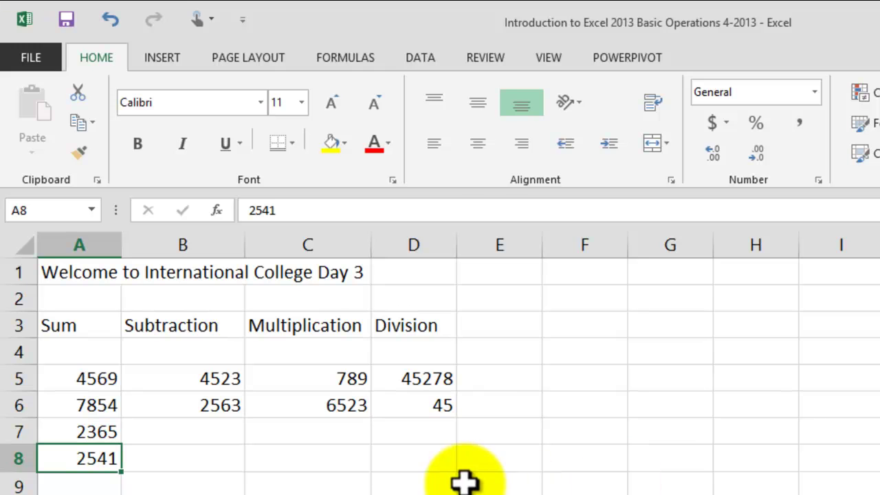
Apply a Bottom Double Border to cells B6, C6 and D6, the last numbers under Subtraction, Multiplication and Division
{"action": "left_click", "coordinate": [220, 406]}
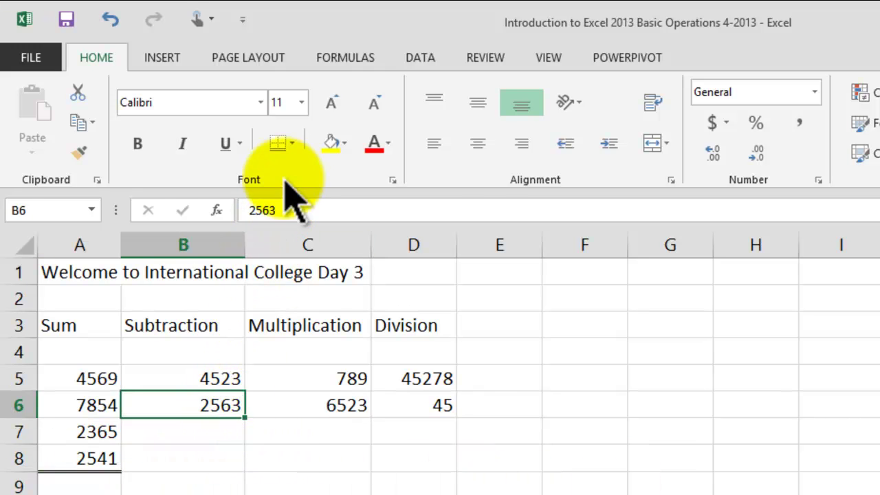
{"action": "left_click", "coordinate": [295, 143]}
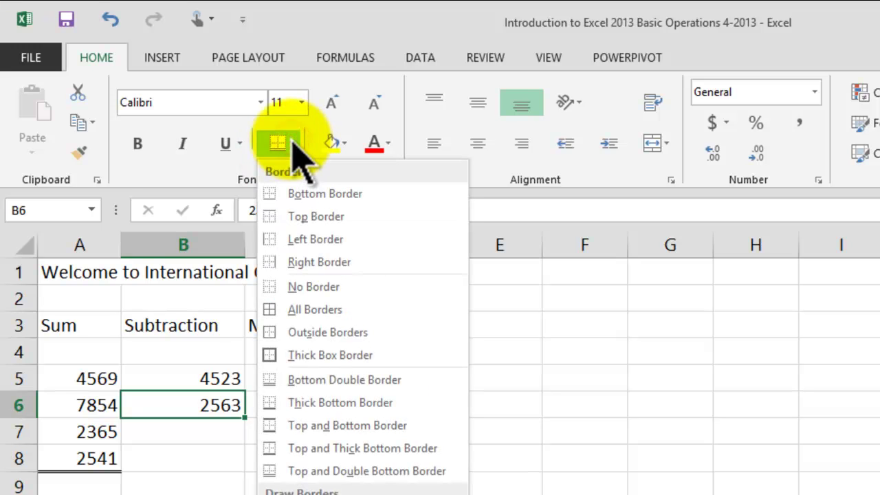
{"action": "left_click", "coordinate": [309, 379]}
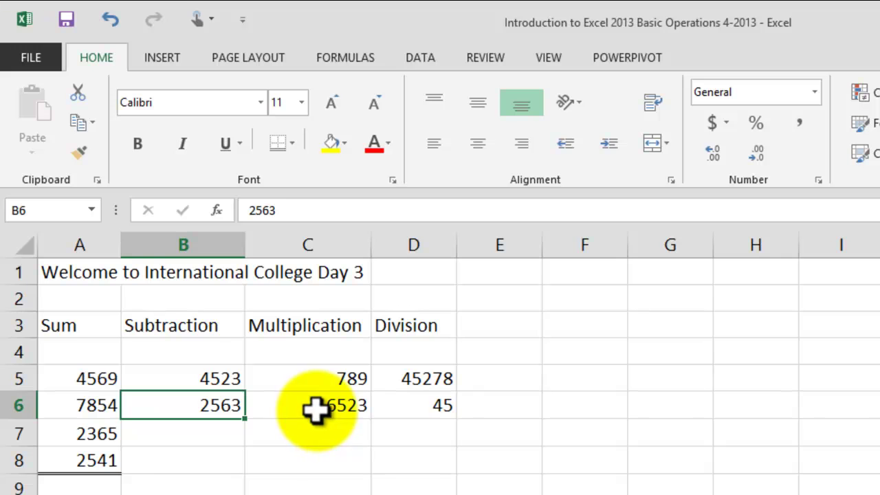
{"action": "left_click", "coordinate": [312, 406]}
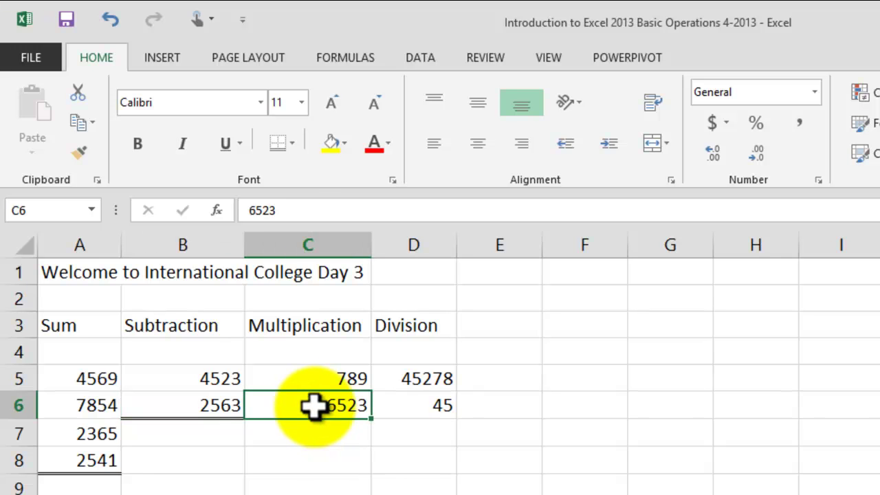
{"action": "left_click", "coordinate": [290, 143]}
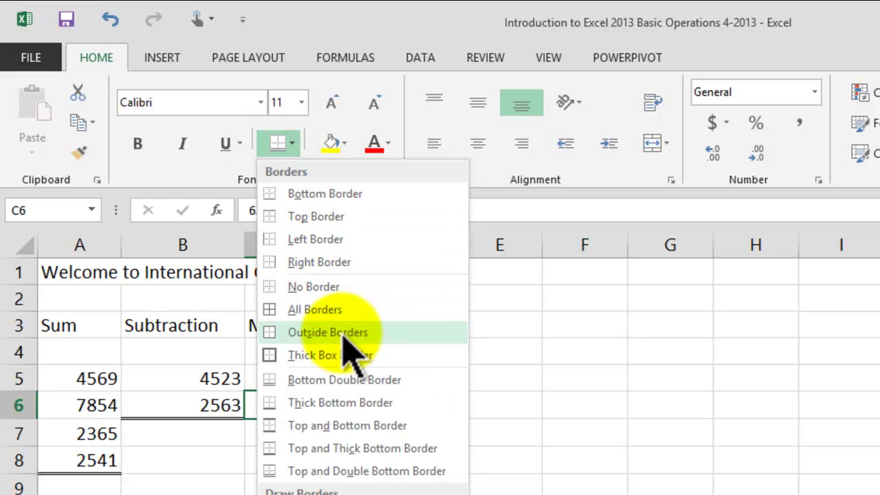
{"action": "left_click", "coordinate": [341, 385]}
{"action": "left_click", "coordinate": [418, 404]}
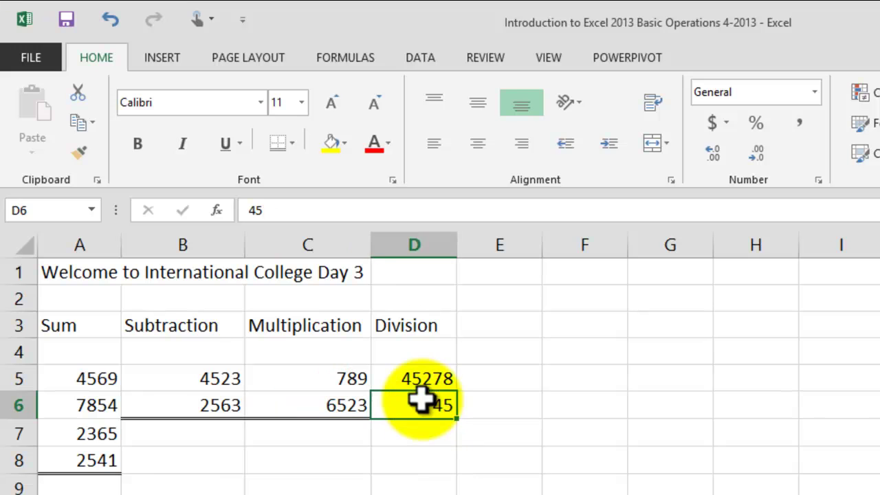
{"action": "left_click", "coordinate": [279, 143]}
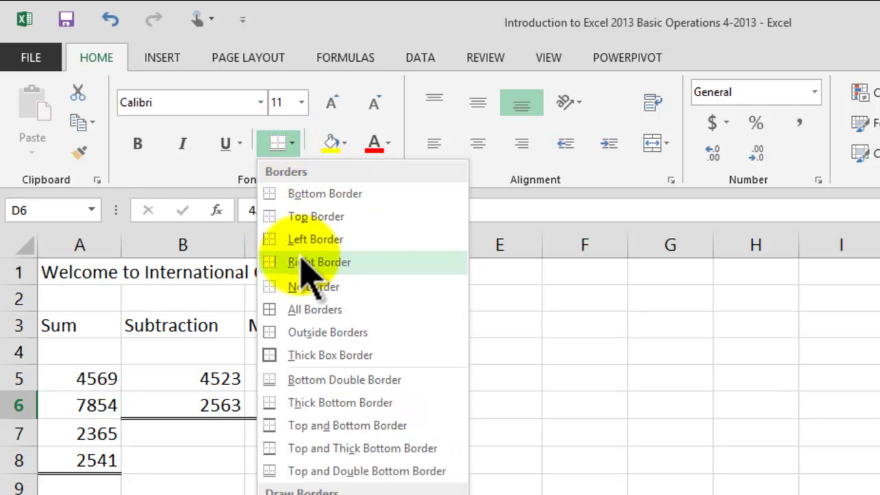
{"action": "left_click", "coordinate": [323, 383]}
{"action": "left_click", "coordinate": [605, 492]}
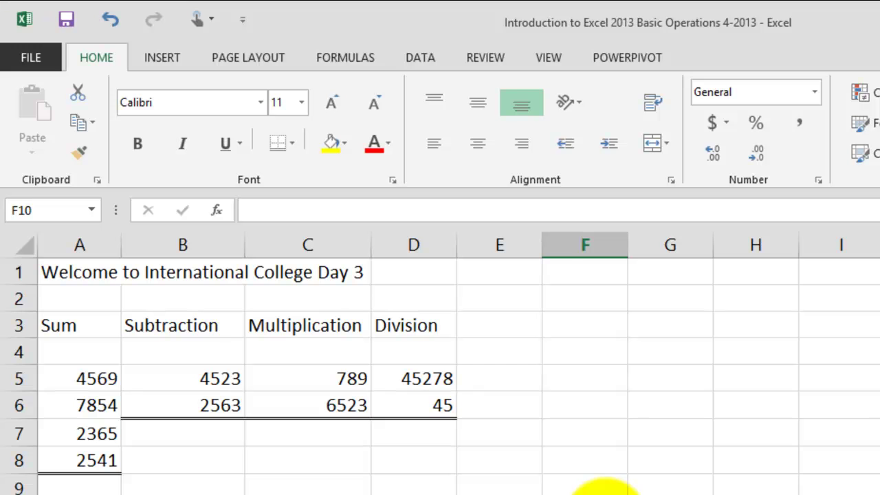
Enter the formula =A5+A6+A7+A8 in cell A9 to add the numbers under the Sum heading
{"action": "left_click", "coordinate": [88, 487]}
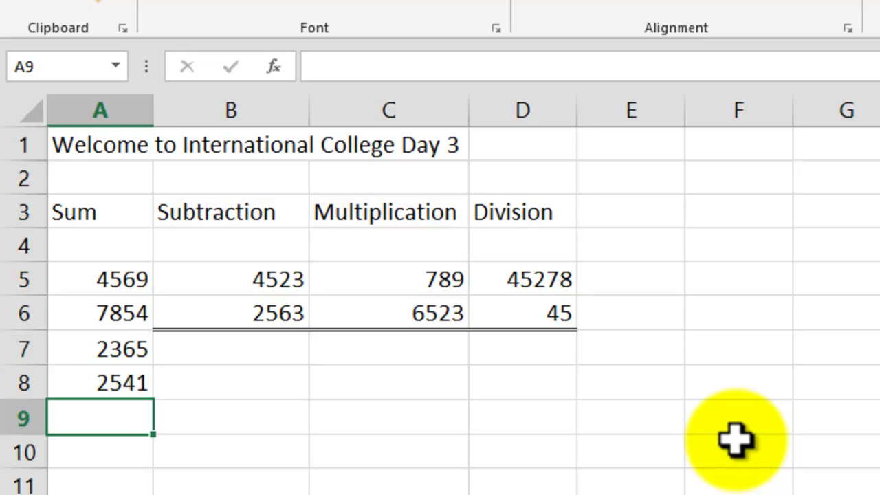
{"action": "type", "text": "="}
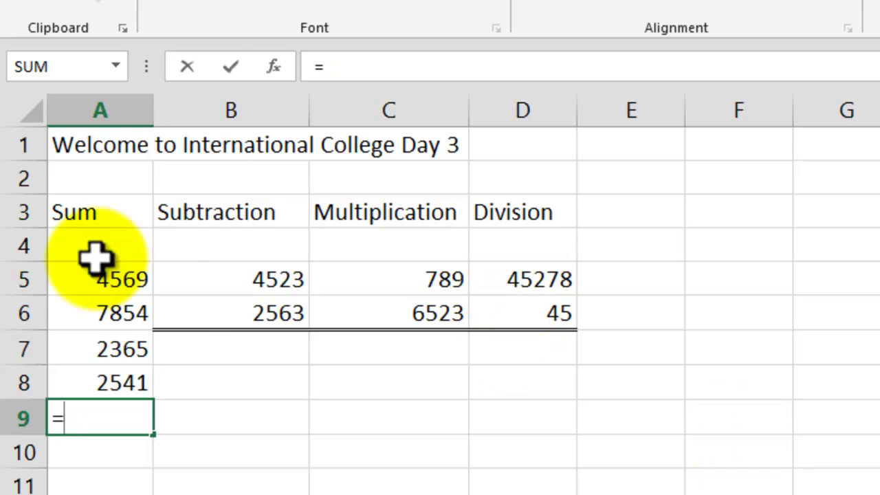
{"action": "left_click", "coordinate": [112, 278]}
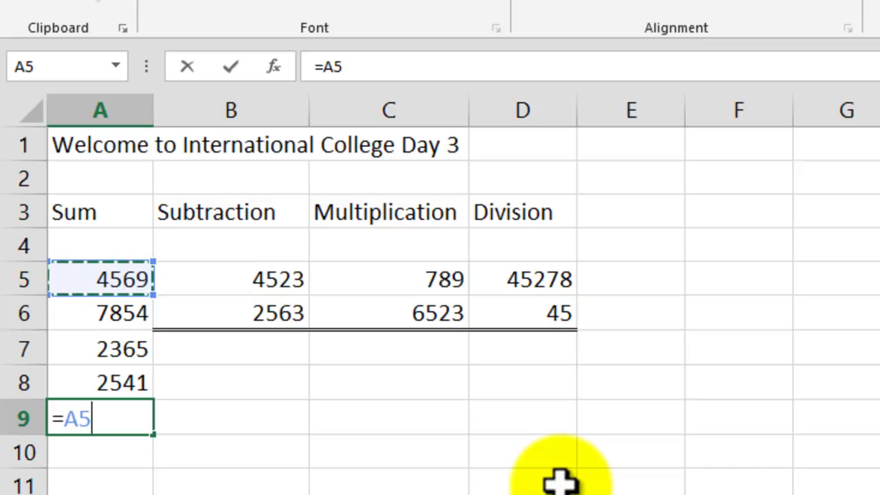
{"action": "type", "text": "+"}
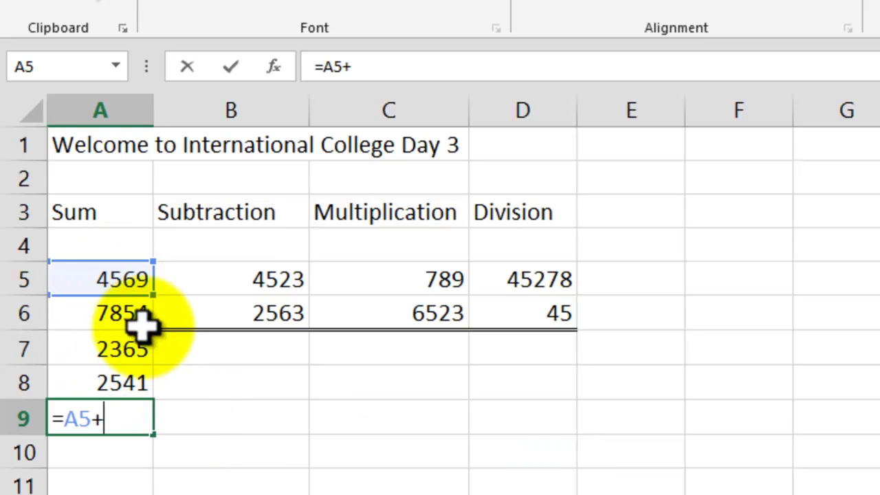
{"action": "left_click", "coordinate": [114, 310]}
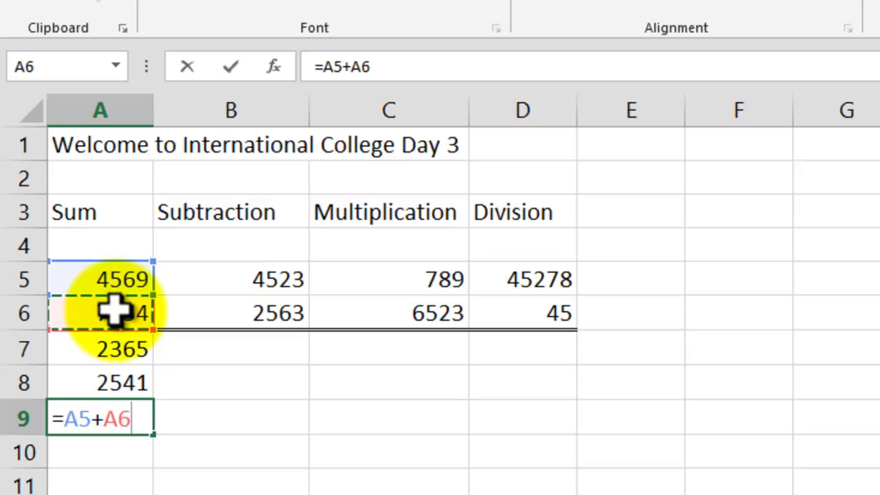
{"action": "type", "text": "+"}
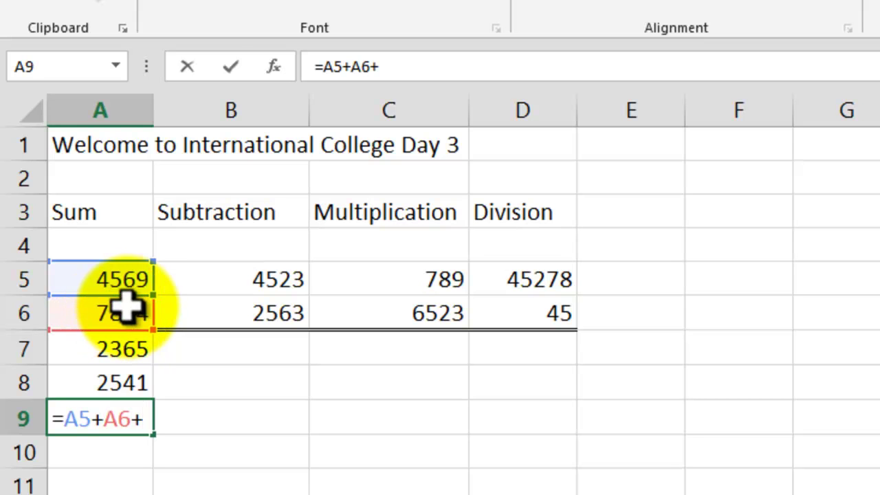
{"action": "left_click", "coordinate": [102, 348]}
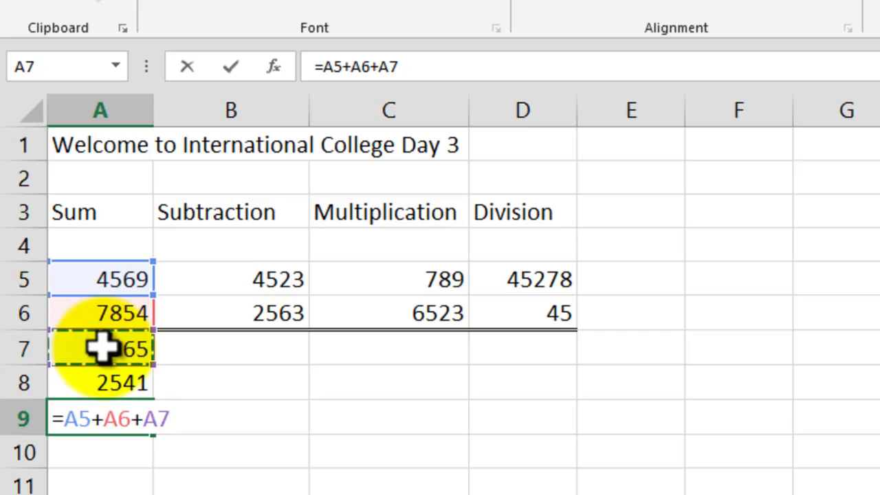
{"action": "type", "text": "+"}
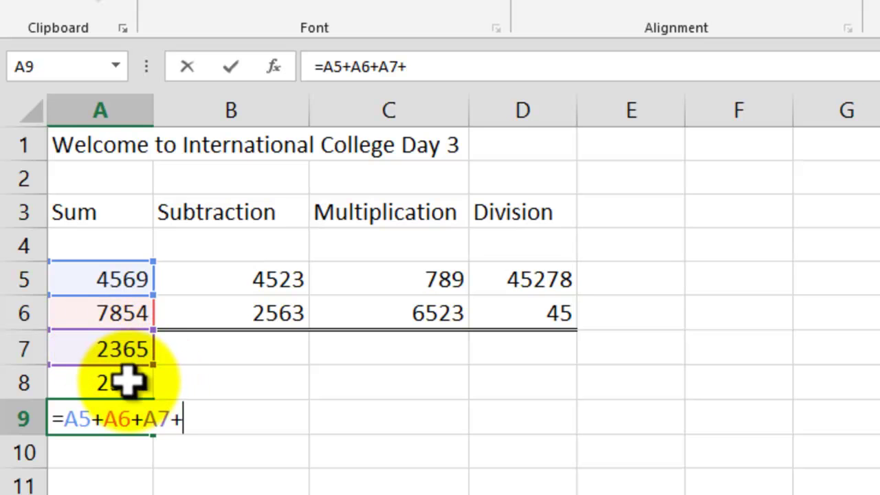
{"action": "left_click", "coordinate": [127, 378]}
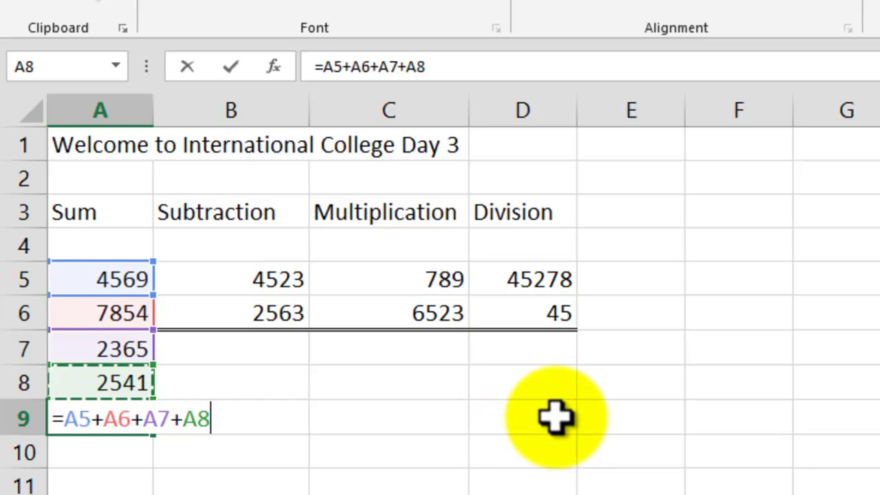
{"action": "key", "text": "Return"}
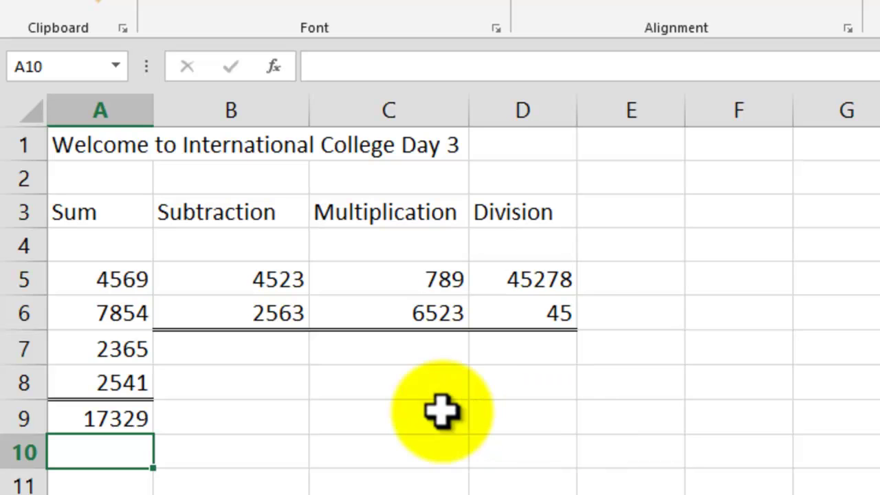
{"action": "left_click", "coordinate": [102, 419]}
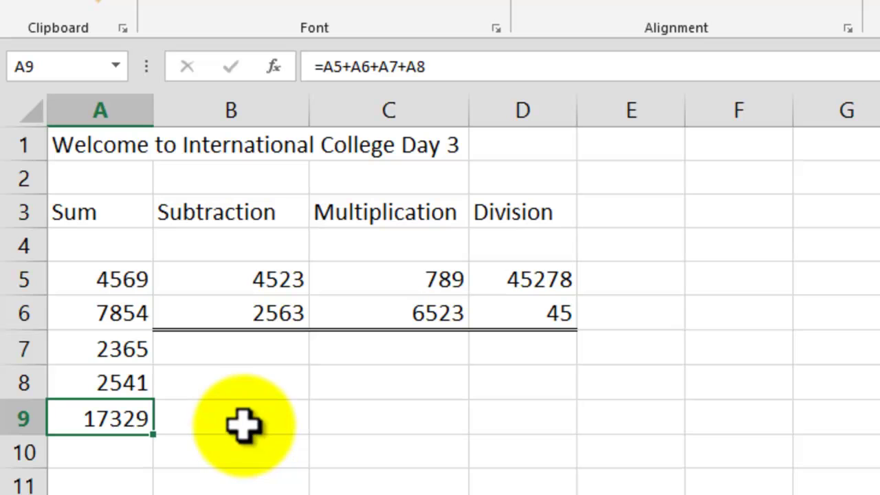
Enter the formula =B5-B6 in cell B7 to subtract the numbers under the Subtraction heading
{"action": "left_click", "coordinate": [267, 350]}
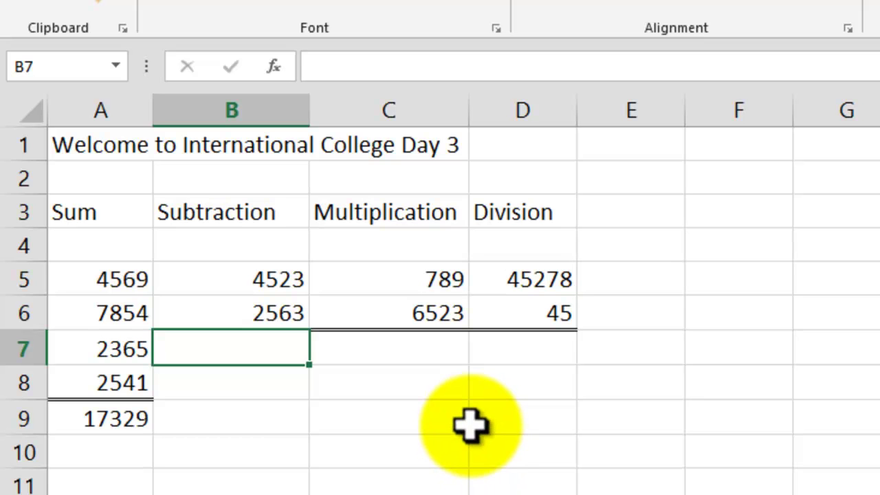
{"action": "type", "text": "="}
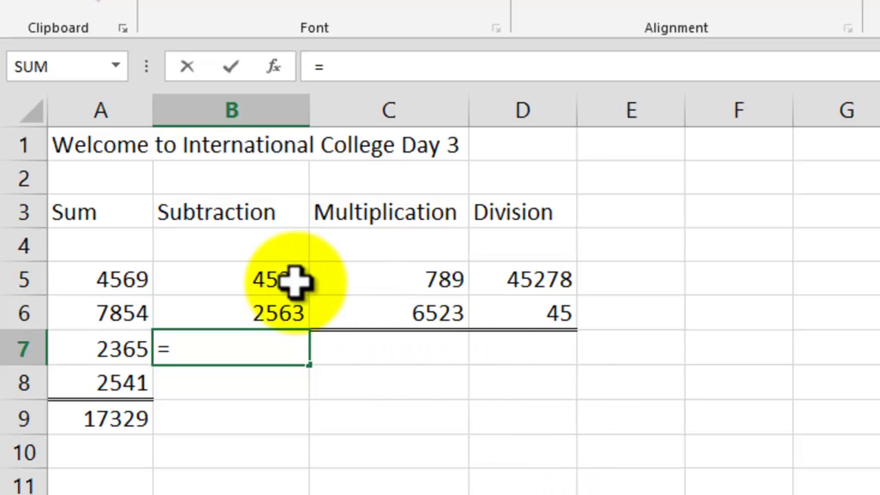
{"action": "left_click", "coordinate": [266, 279]}
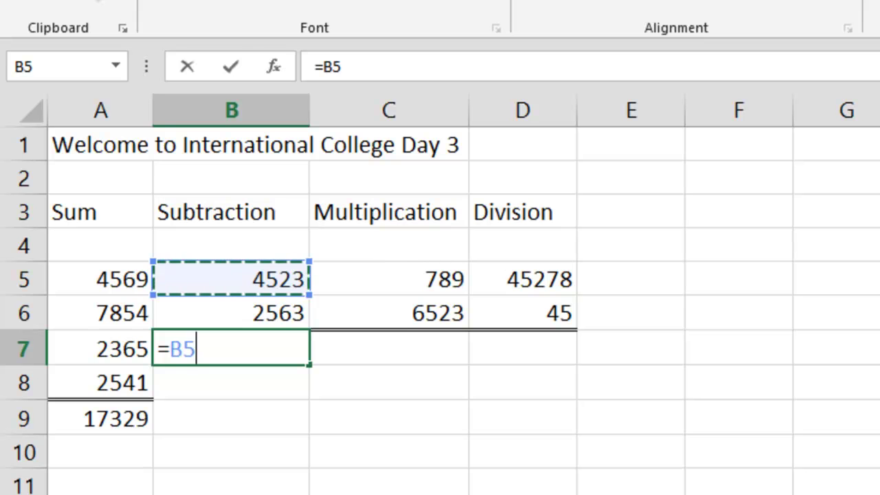
{"action": "type", "text": "-"}
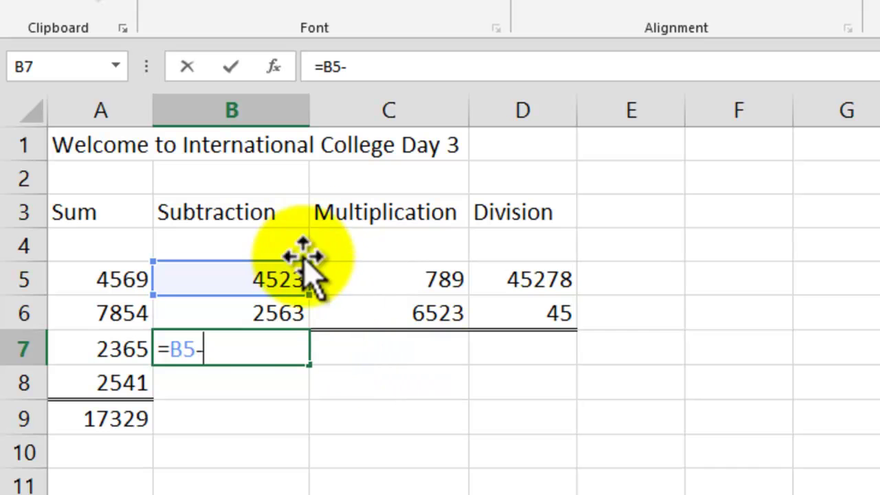
{"action": "left_click", "coordinate": [263, 316]}
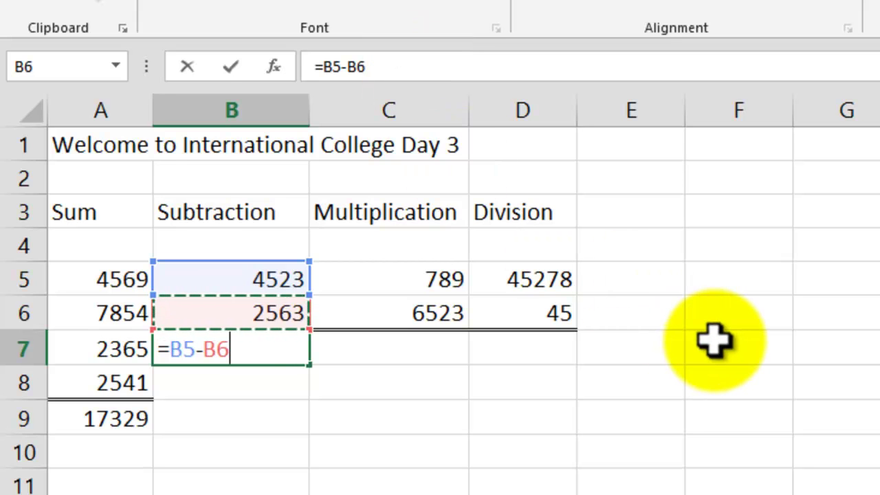
{"action": "key", "text": "Return"}
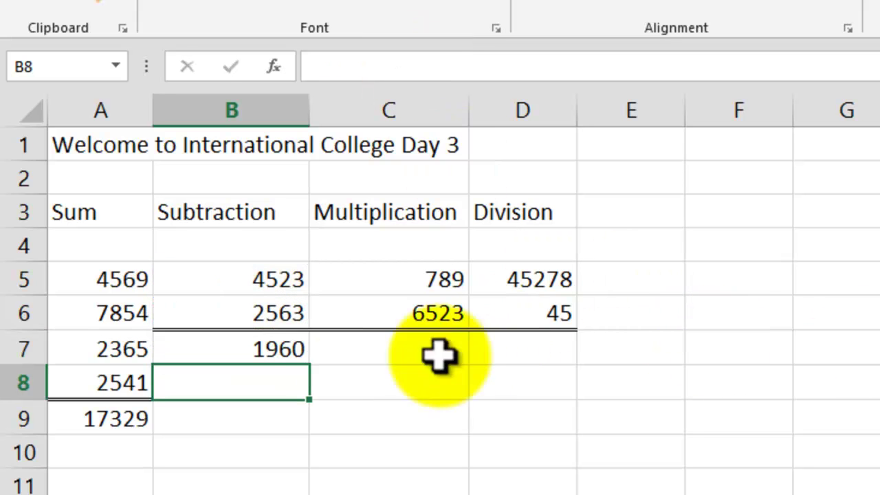
{"action": "left_click", "coordinate": [266, 354]}
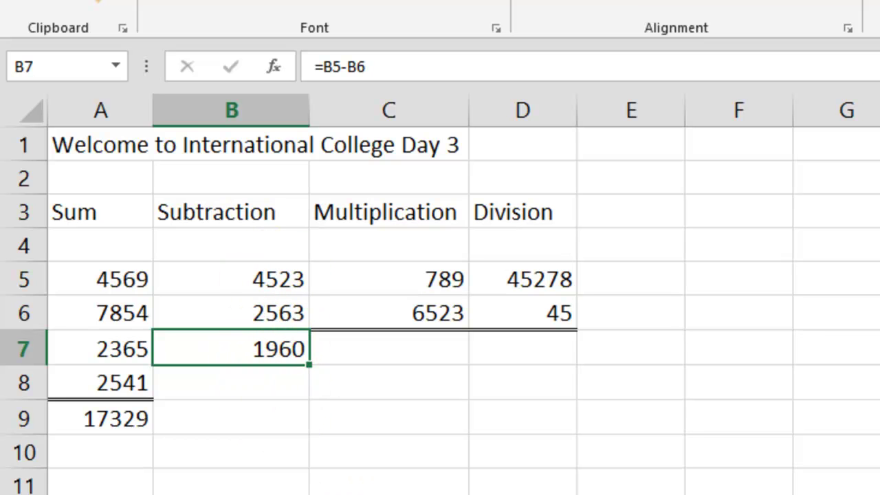
Enter the formula =C5*C6 in cell C7 to multiply the numbers under the Multiplication heading
{"action": "left_click", "coordinate": [413, 347]}
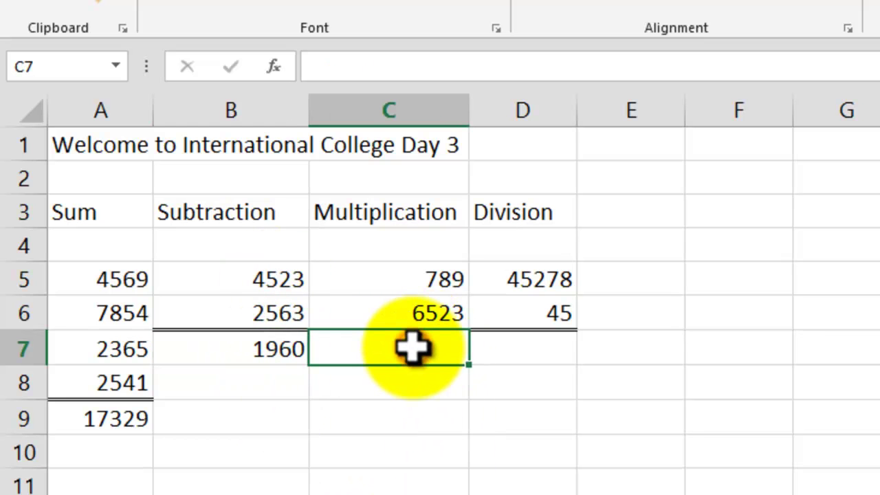
{"action": "type", "text": "="}
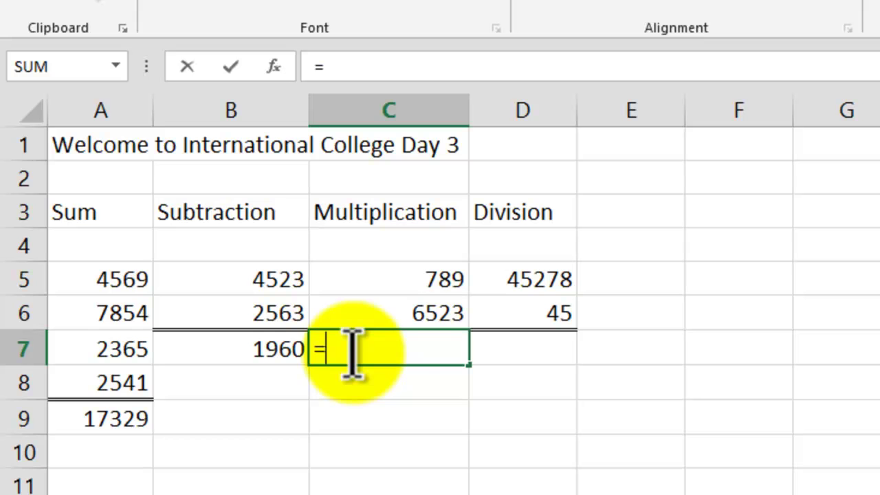
{"action": "left_click", "coordinate": [402, 280]}
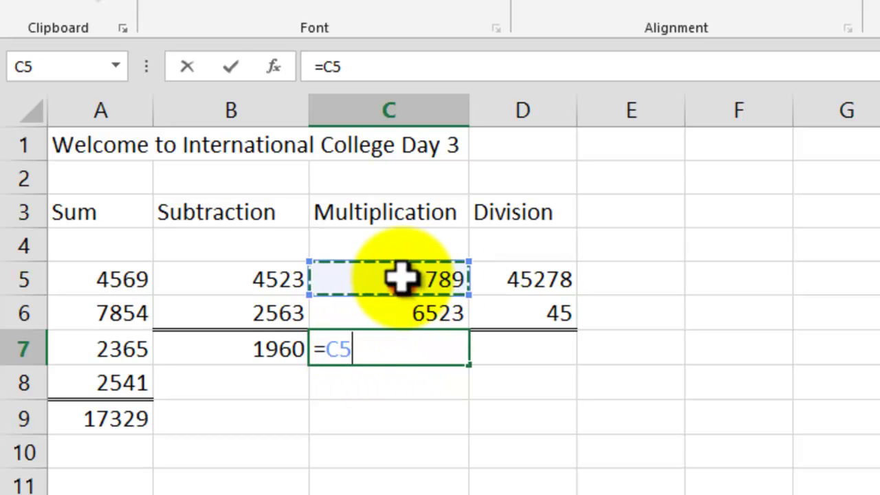
{"action": "type", "text": "*"}
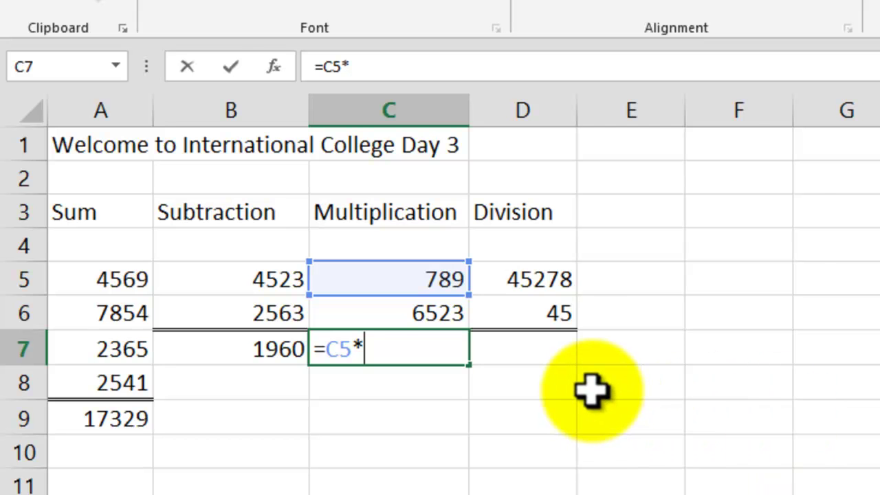
{"action": "left_click", "coordinate": [421, 311]}
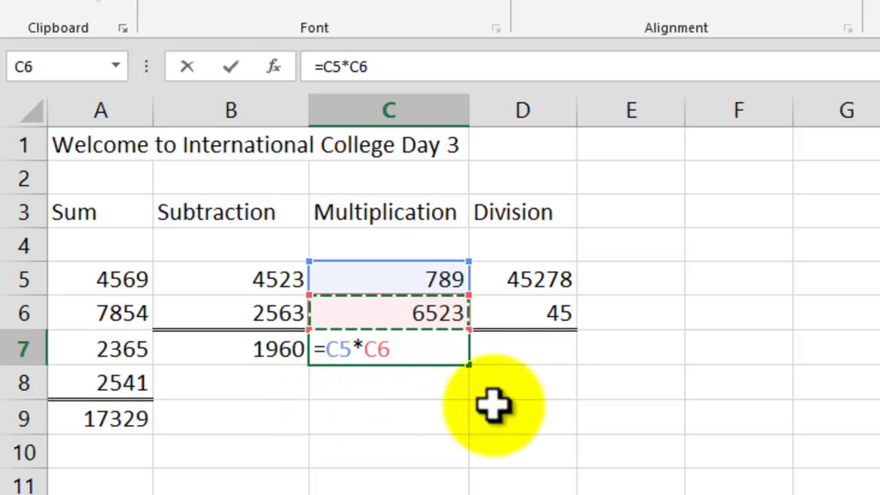
{"action": "key", "text": "Return"}
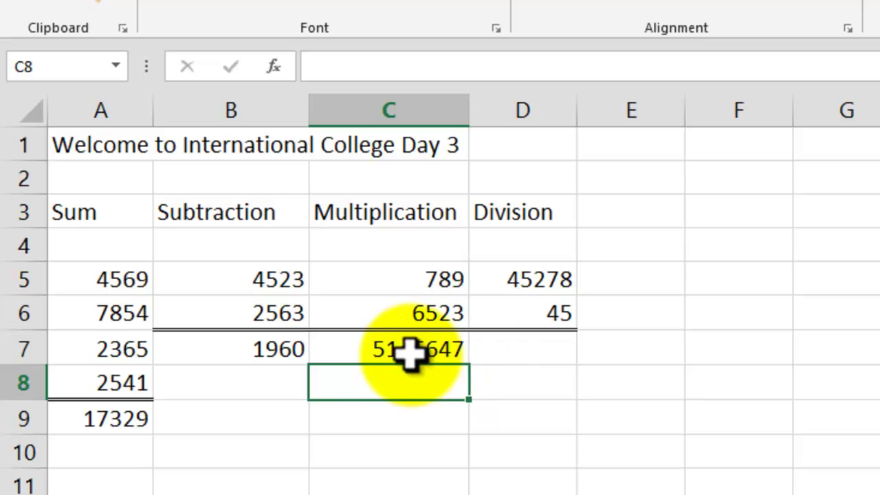
{"action": "left_click", "coordinate": [406, 350]}
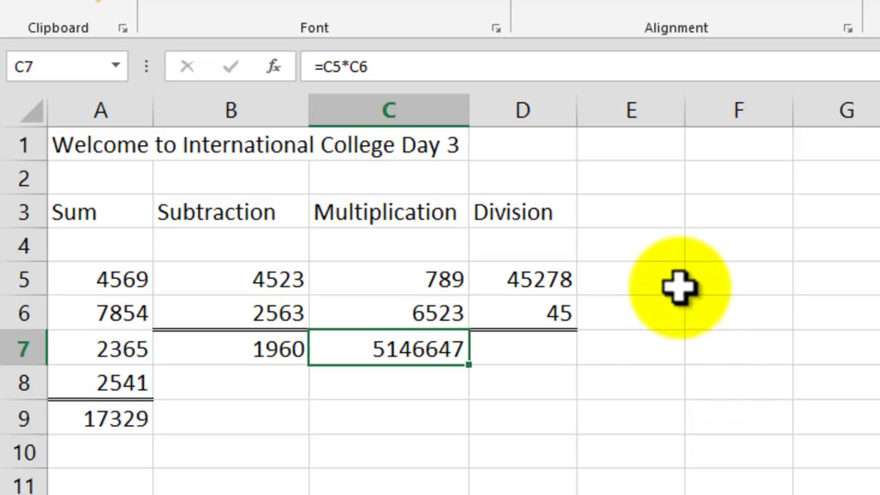
{"action": "left_click", "coordinate": [523, 351]}
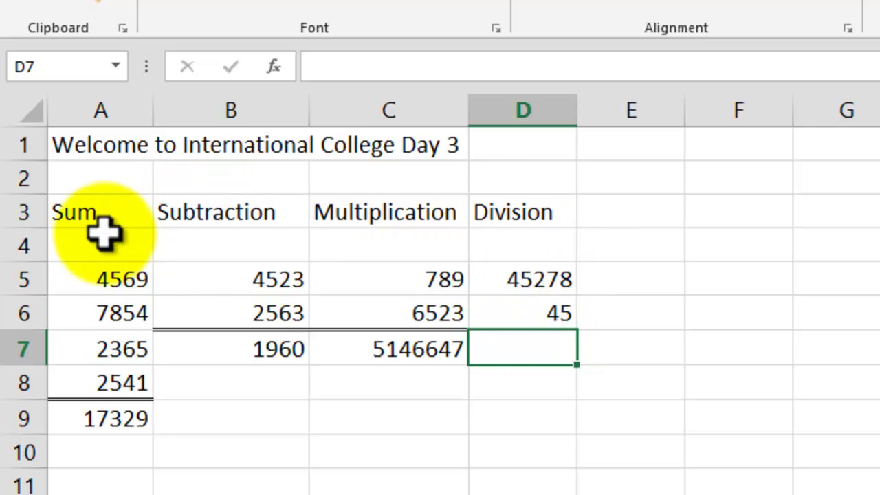
{"action": "left_click", "coordinate": [98, 213]}
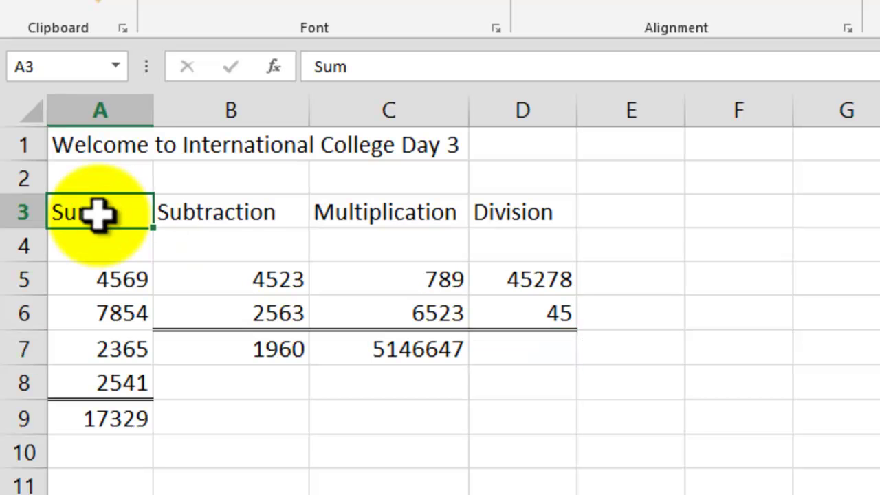
{"action": "left_click", "coordinate": [241, 208]}
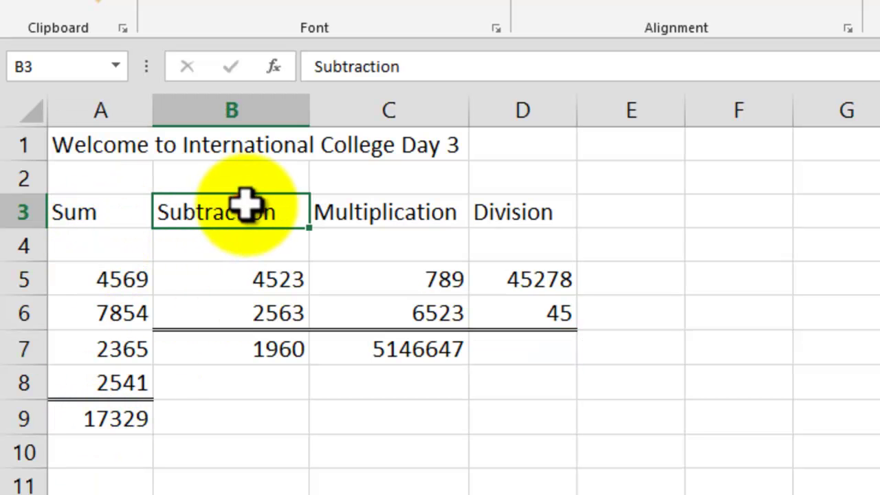
{"action": "left_click", "coordinate": [406, 207]}
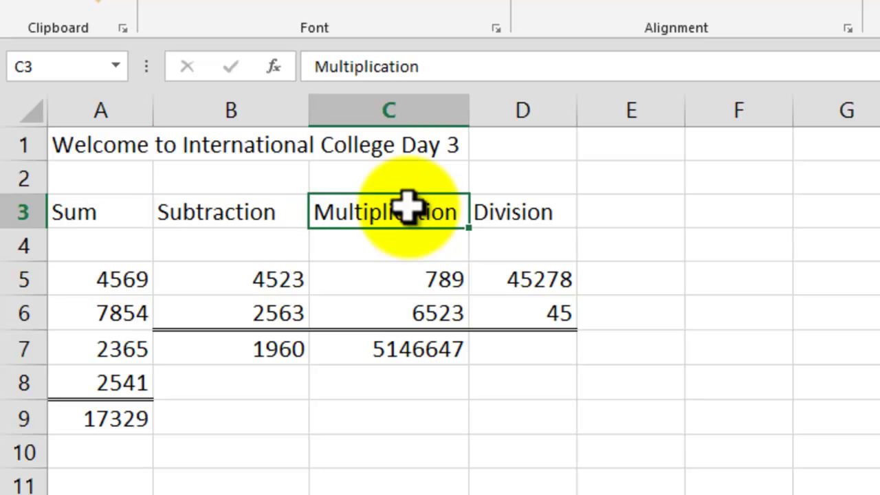
{"action": "left_click", "coordinate": [517, 213]}
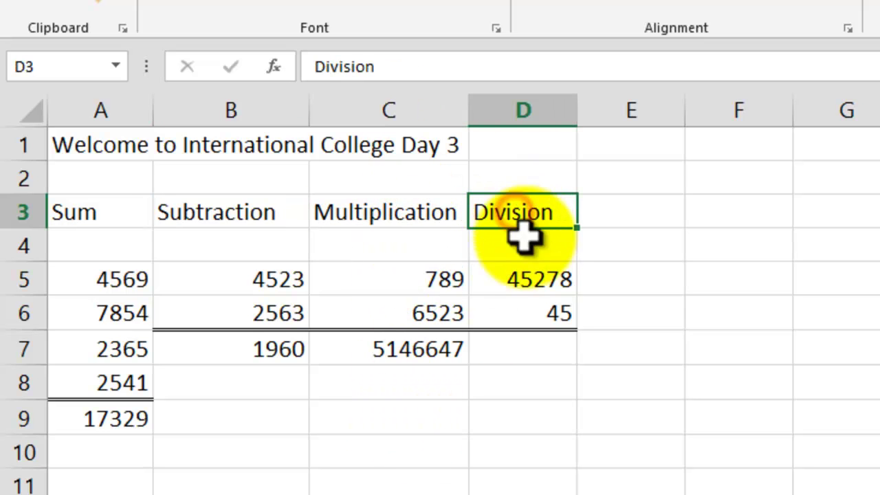
Enter the formula =D5/D6 in cell D7 to divide the numbers under the Division heading
{"action": "left_click", "coordinate": [527, 347]}
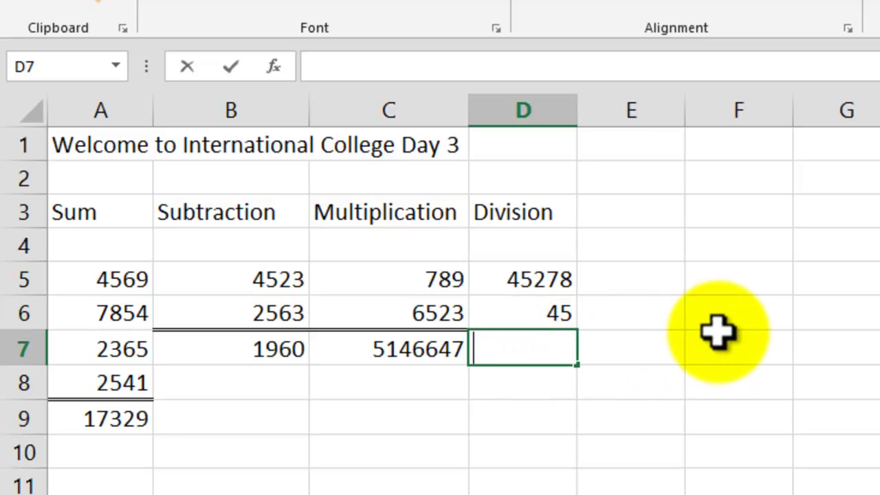
{"action": "type", "text": "="}
{"action": "left_click", "coordinate": [546, 280]}
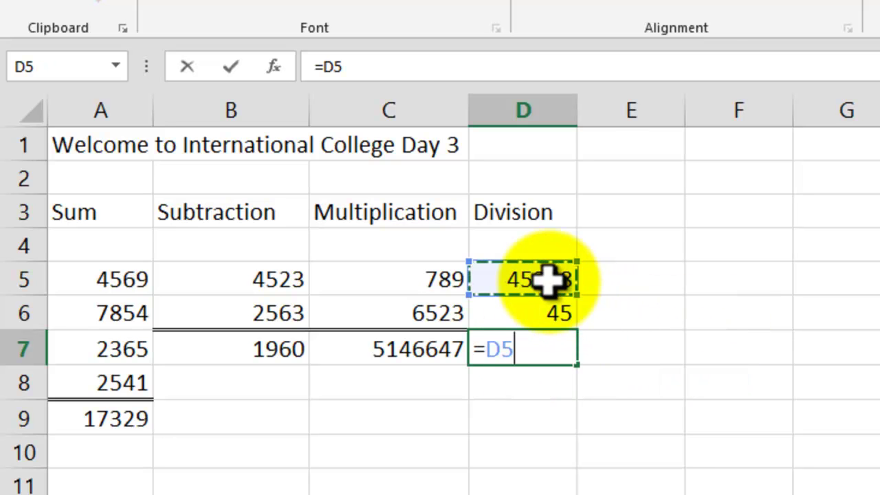
{"action": "type", "text": "/"}
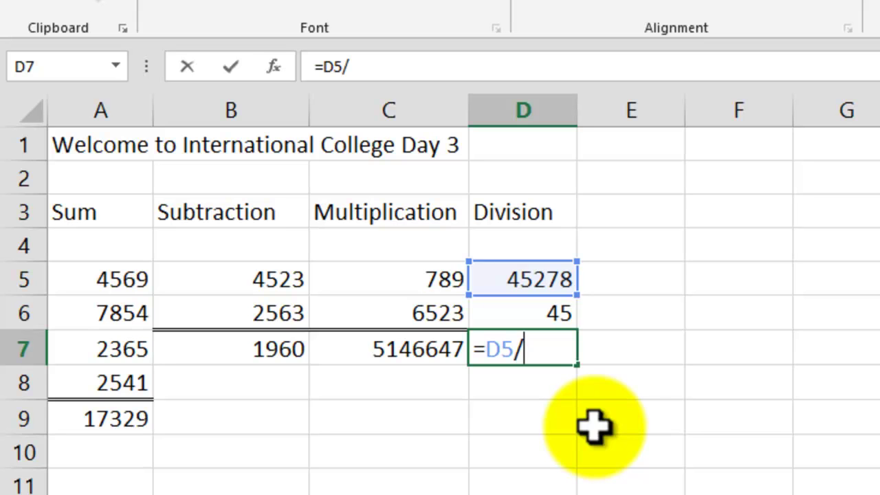
{"action": "left_click", "coordinate": [526, 313]}
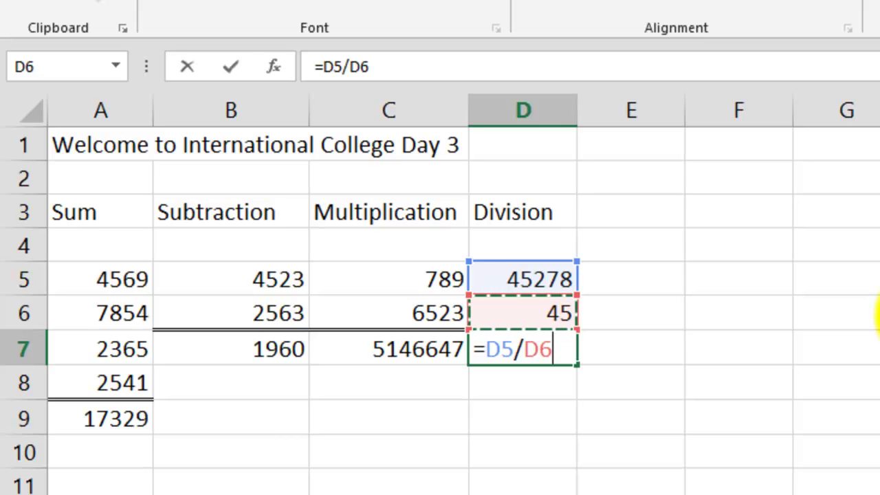
{"action": "key", "text": "Return"}
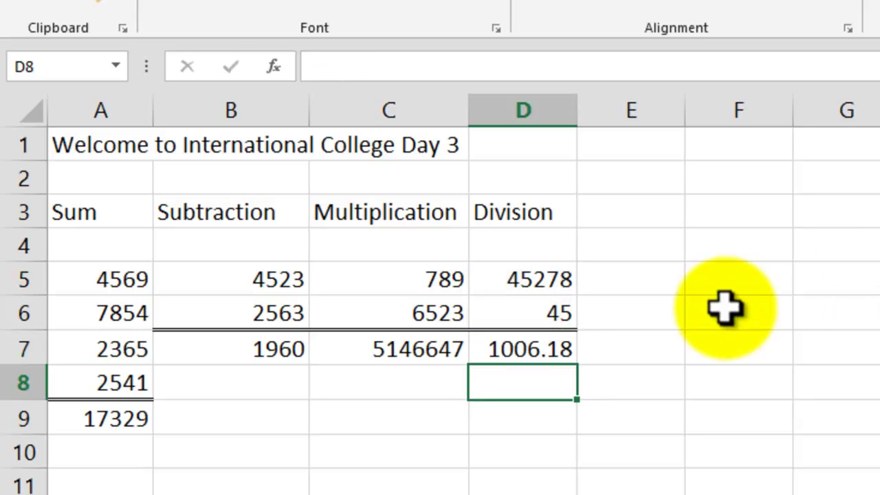
Check the result formulas in cells D7, C7, B7 and A9, and save the workbook
{"action": "left_click", "coordinate": [525, 349]}
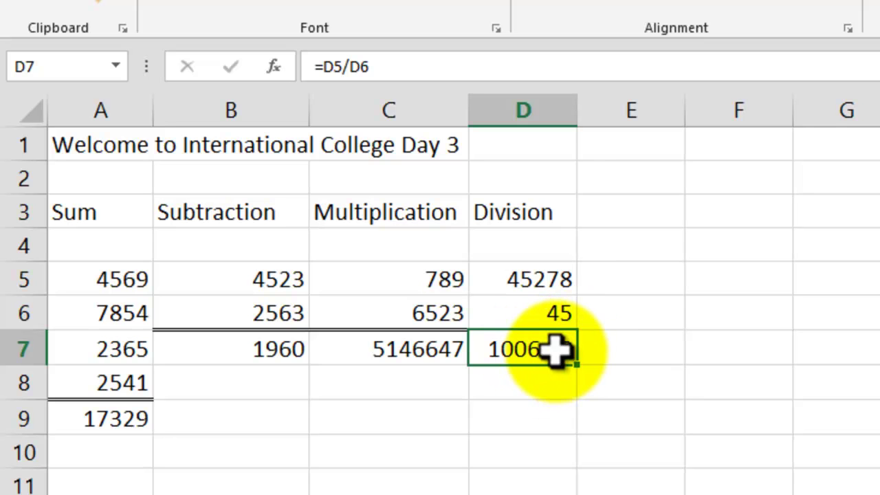
{"action": "left_click", "coordinate": [428, 353]}
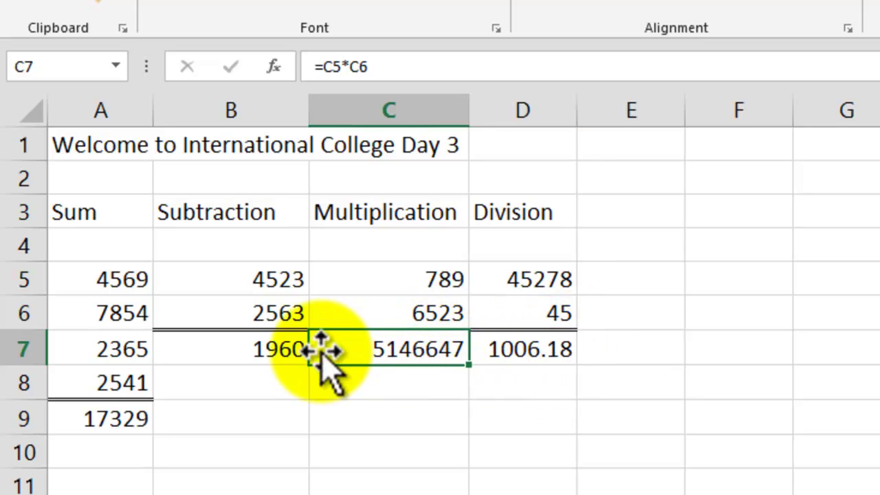
{"action": "left_click", "coordinate": [271, 349]}
{"action": "left_click", "coordinate": [127, 420]}
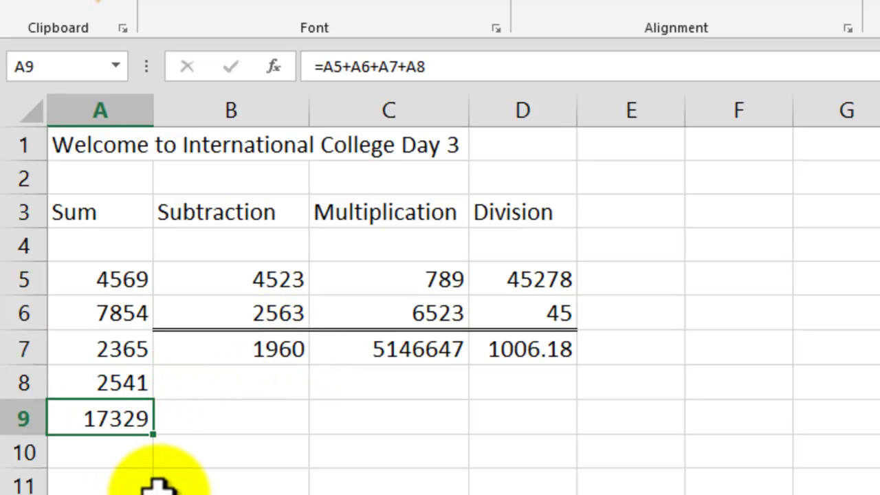
{"action": "left_click", "coordinate": [251, 484]}
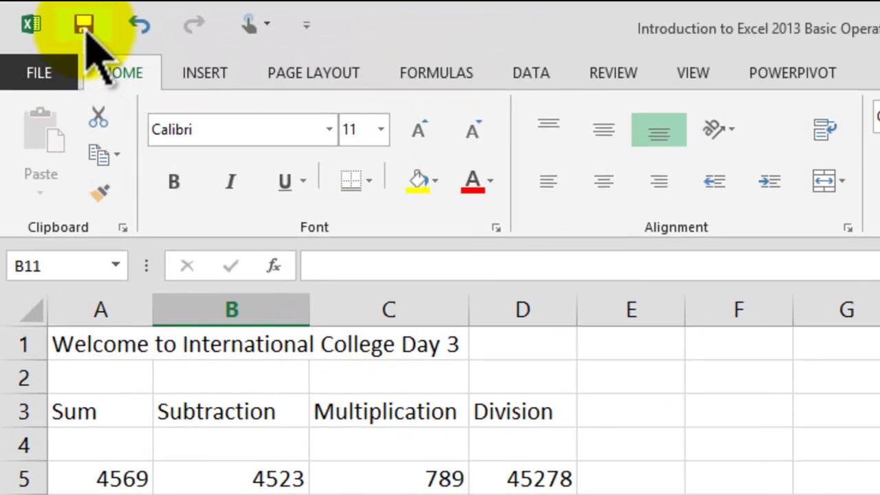
{"action": "left_click", "coordinate": [83, 25]}
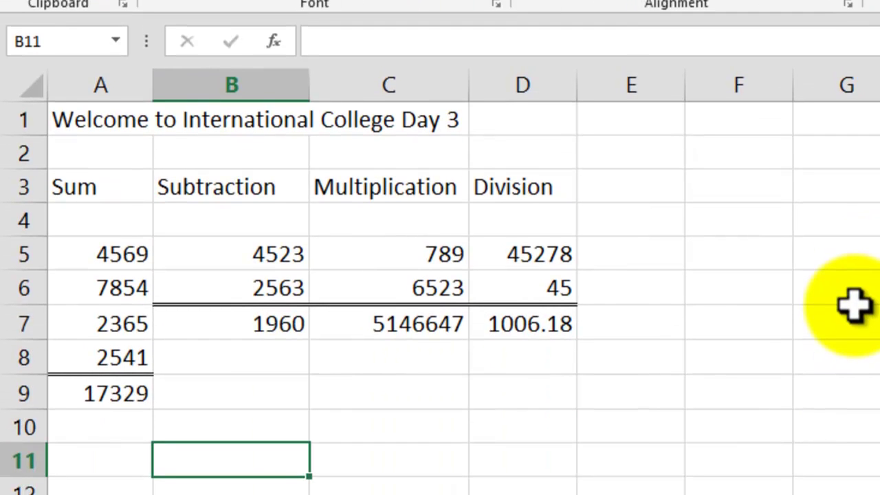
{"action": "left_click", "coordinate": [509, 457]}
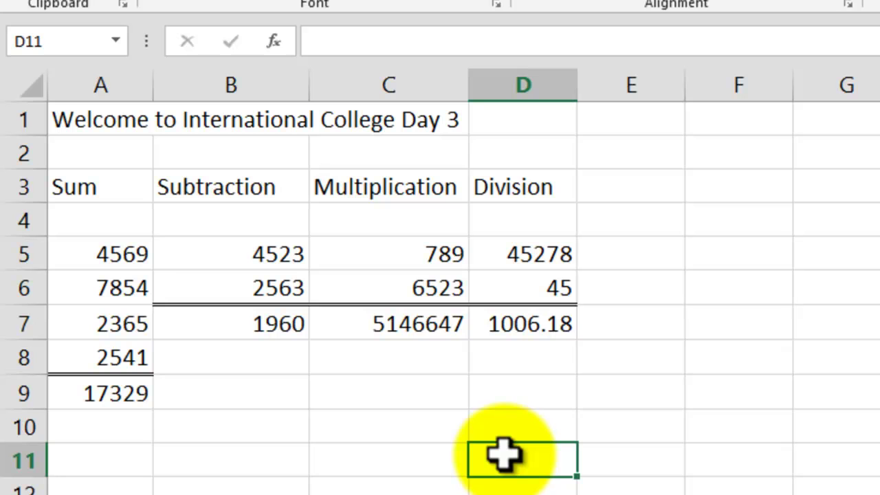
{"action": "key", "text": "Tab"}
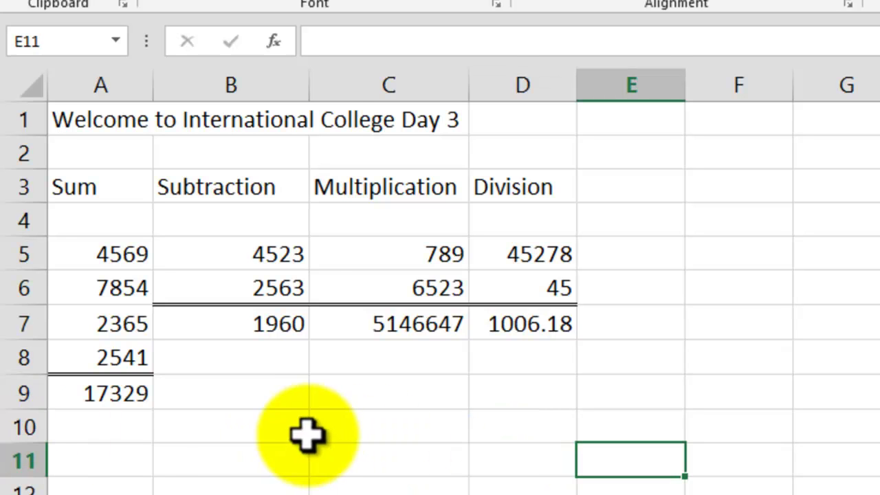
{"action": "left_click", "coordinate": [278, 432]}
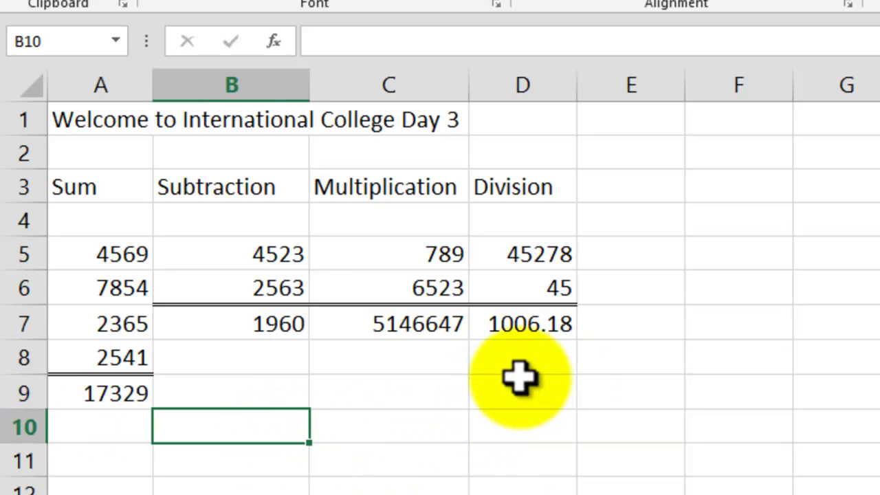
{"action": "left_click", "coordinate": [137, 466]}
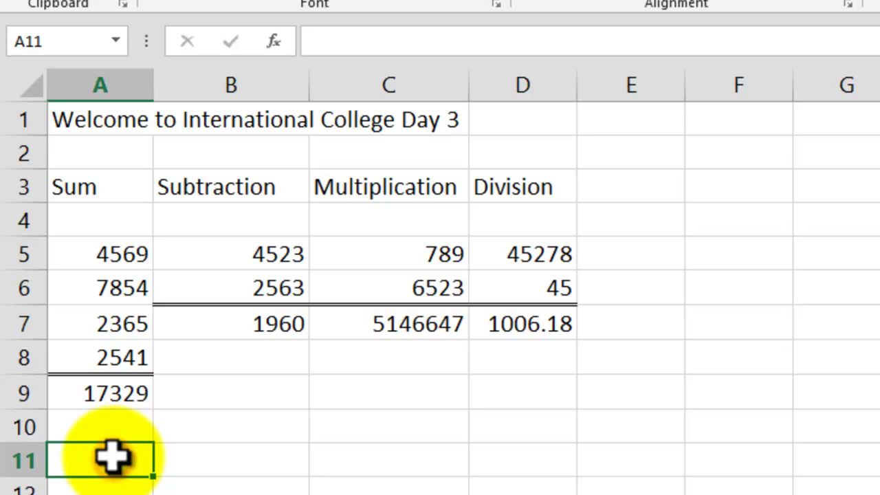
Insert a new sheet row at row 2, between the welcome title and the operation headings
{"action": "left_click", "coordinate": [129, 155]}
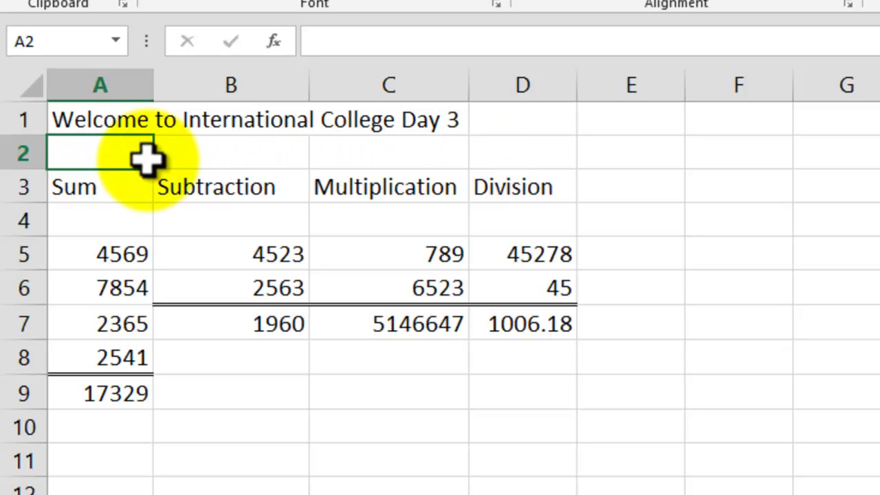
{"action": "left_click", "coordinate": [18, 154]}
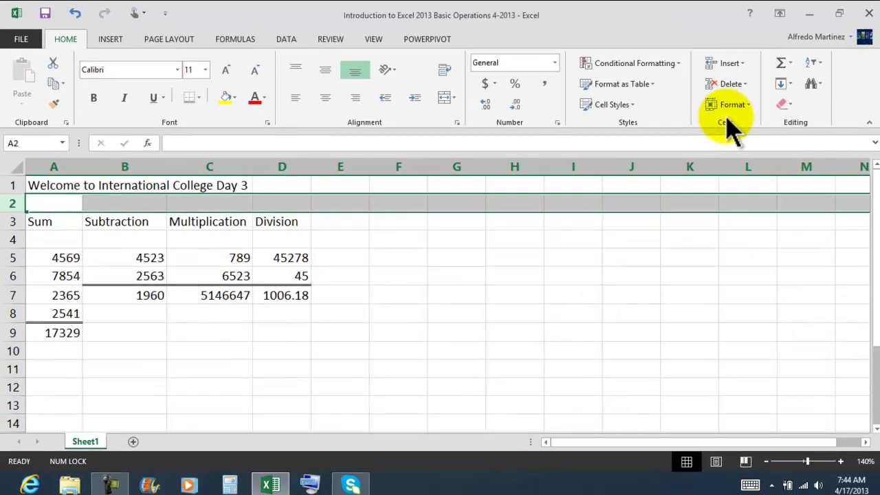
{"action": "left_click", "coordinate": [741, 62]}
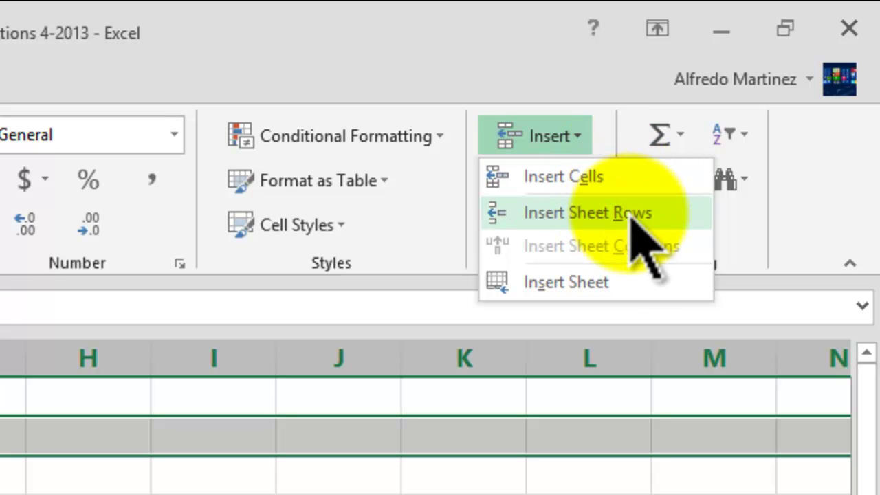
{"action": "left_click", "coordinate": [601, 213]}
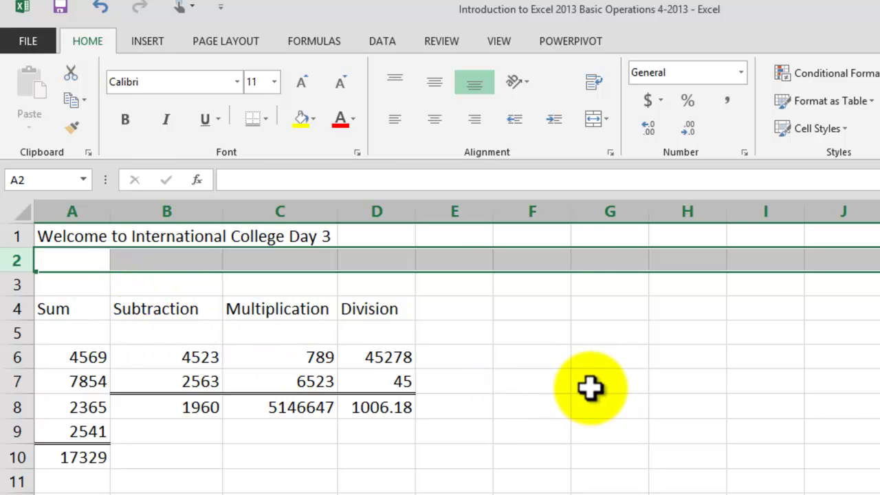
{"action": "left_click", "coordinate": [527, 364]}
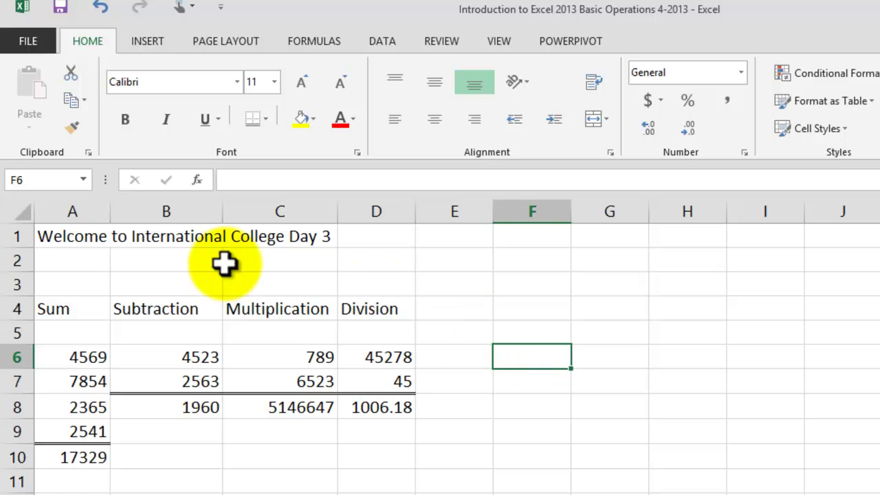
{"action": "left_click", "coordinate": [72, 204]}
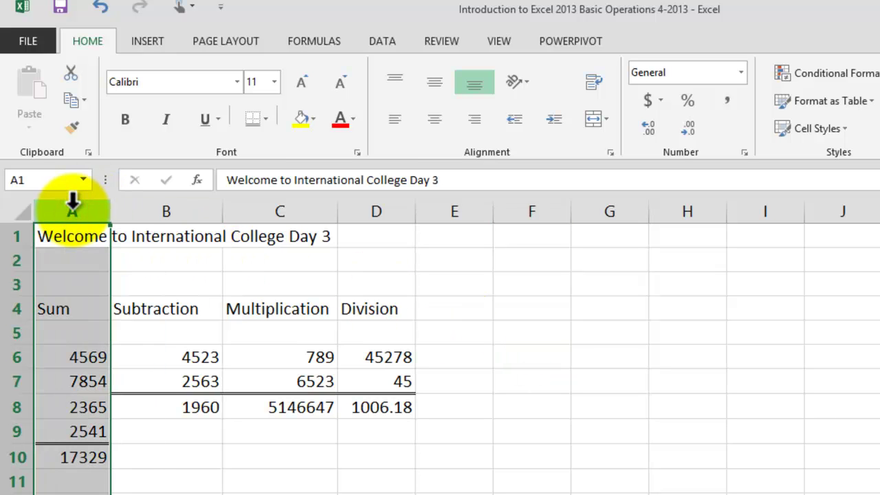
{"action": "left_click", "coordinate": [522, 332]}
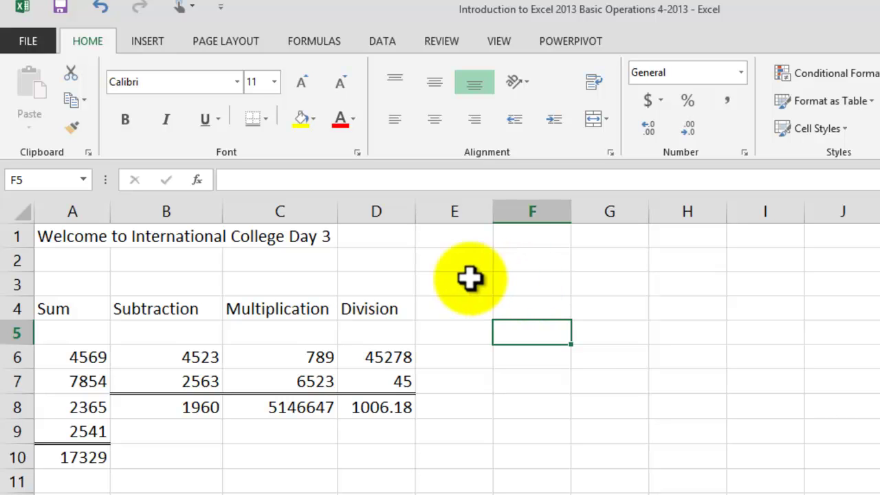
Enter the addition symbol + in cell A3, above the Sum heading
{"action": "left_click", "coordinate": [79, 279]}
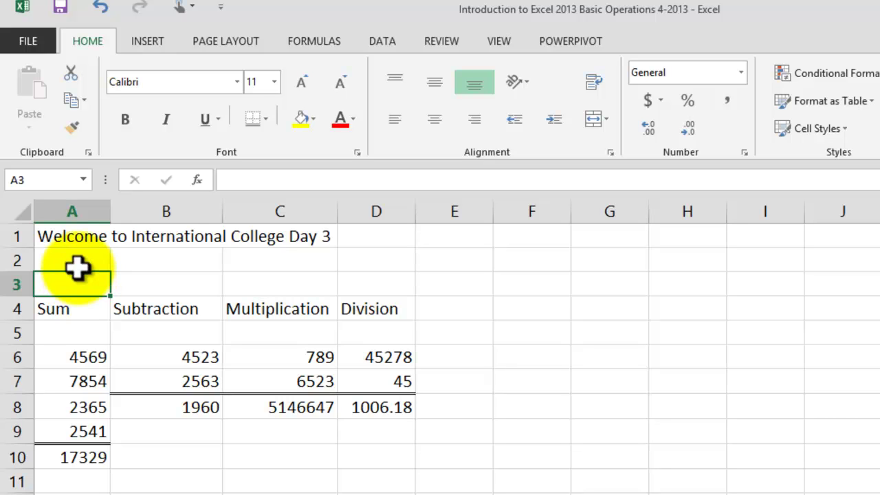
{"action": "type", "text": "+"}
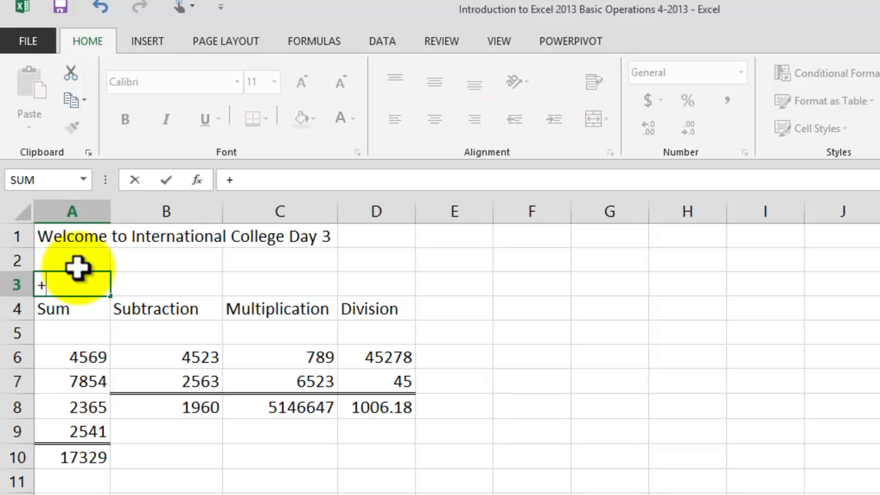
{"action": "key", "text": "Right"}
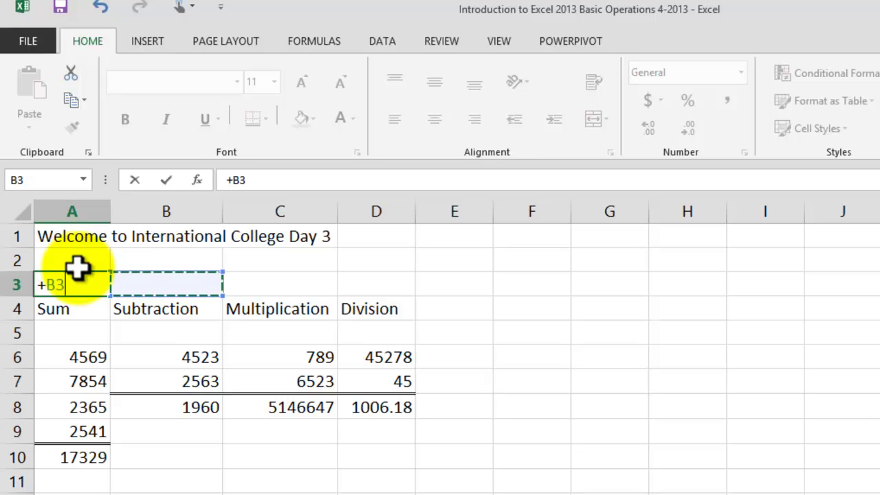
{"action": "key", "text": "BackSpace"}
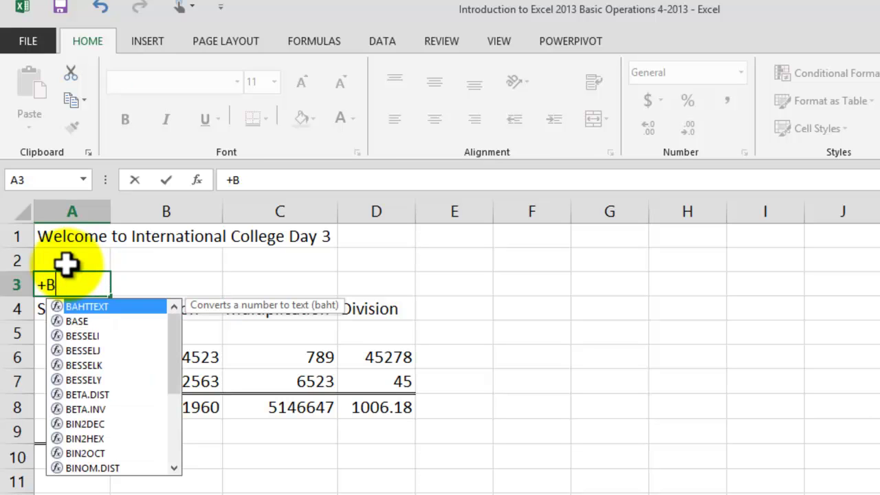
{"action": "left_click", "coordinate": [72, 280]}
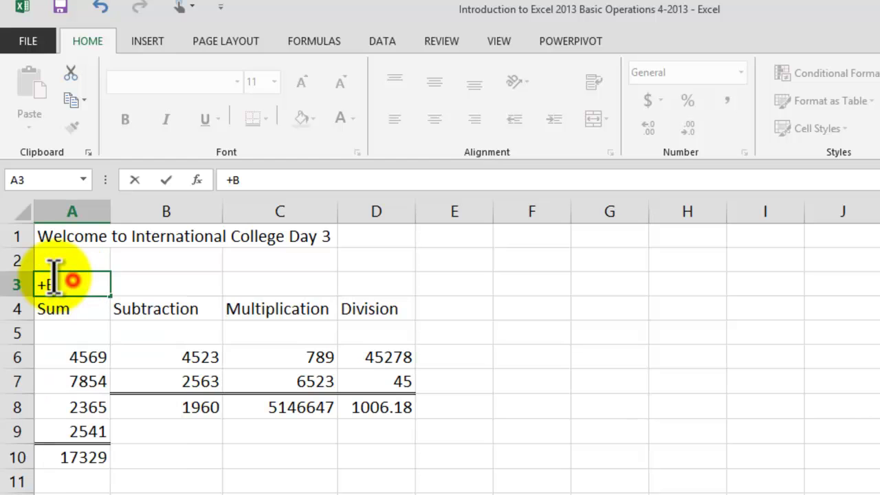
{"action": "key", "text": "Return"}
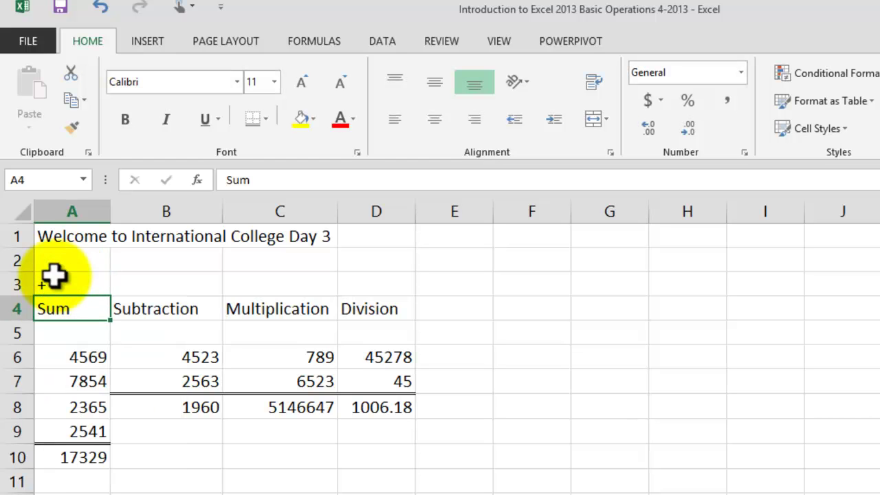
{"action": "left_click", "coordinate": [60, 280]}
Enter the symbol - in cell B3 above Subtraction and * in cell C3 above Multiplication
{"action": "left_click", "coordinate": [165, 283]}
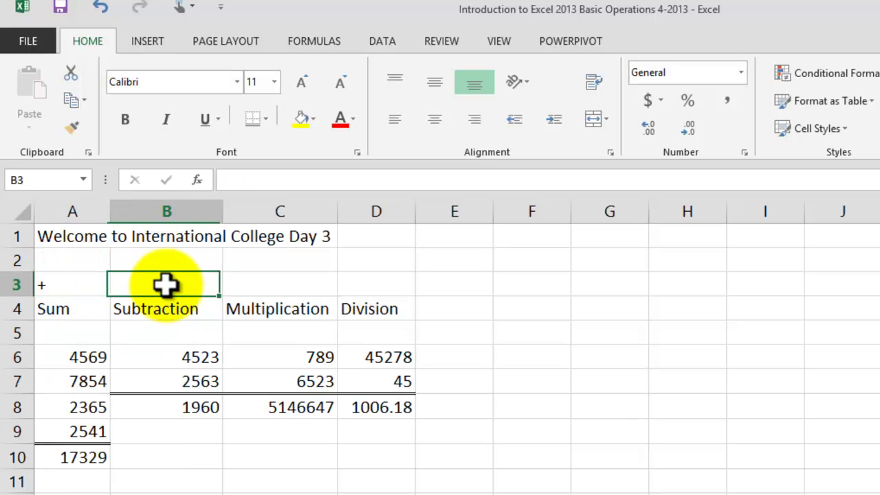
{"action": "type", "text": "-"}
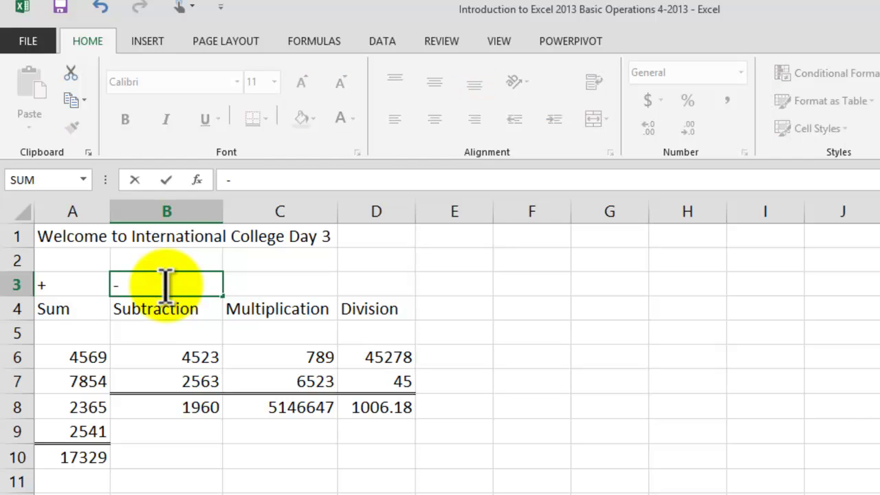
{"action": "key", "text": "Return"}
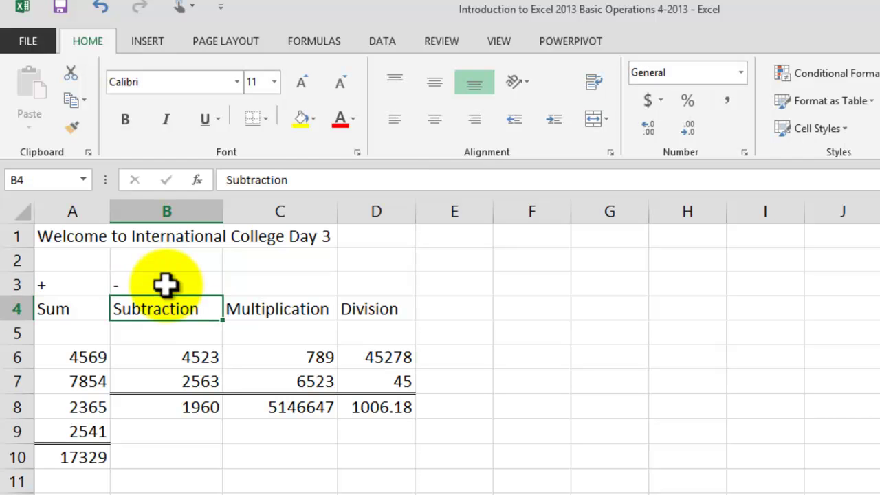
{"action": "left_click", "coordinate": [279, 283]}
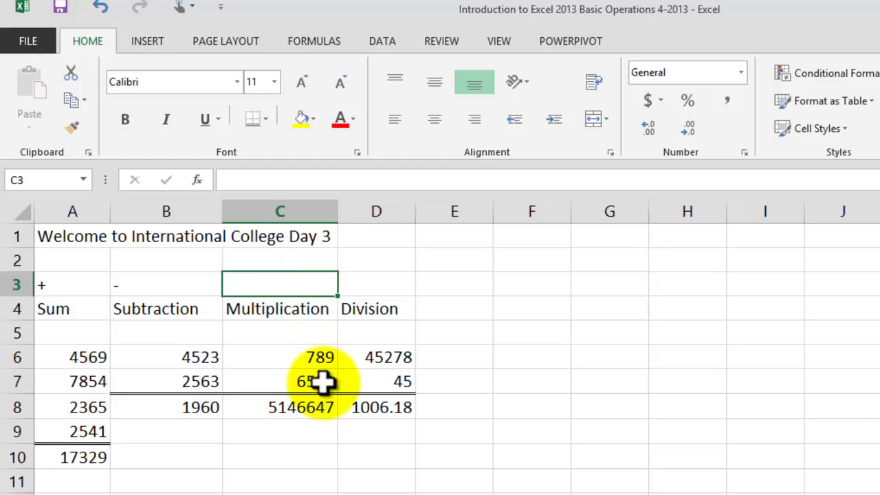
{"action": "type", "text": "*"}
{"action": "key", "text": "Return"}
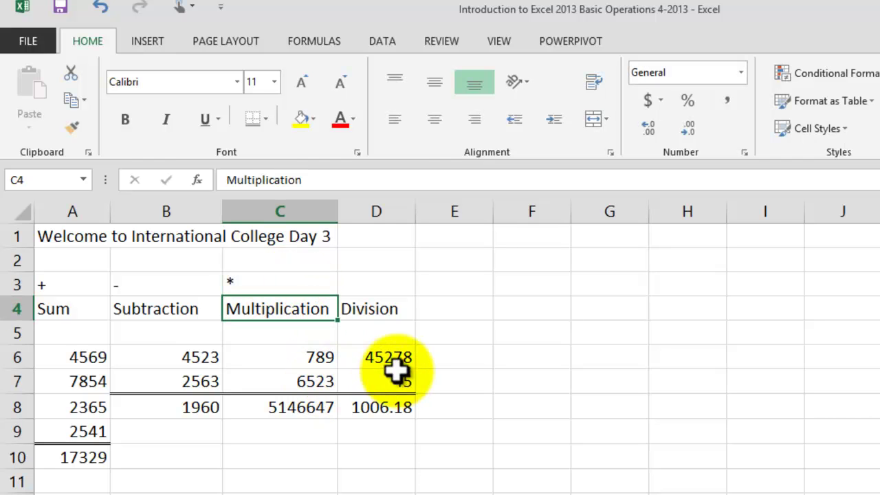
{"action": "left_click", "coordinate": [365, 284]}
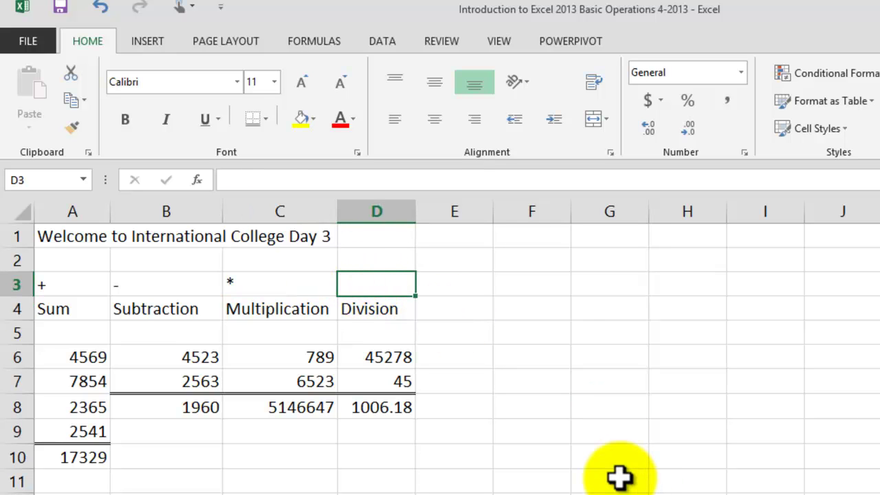
{"action": "key", "text": "alt"}
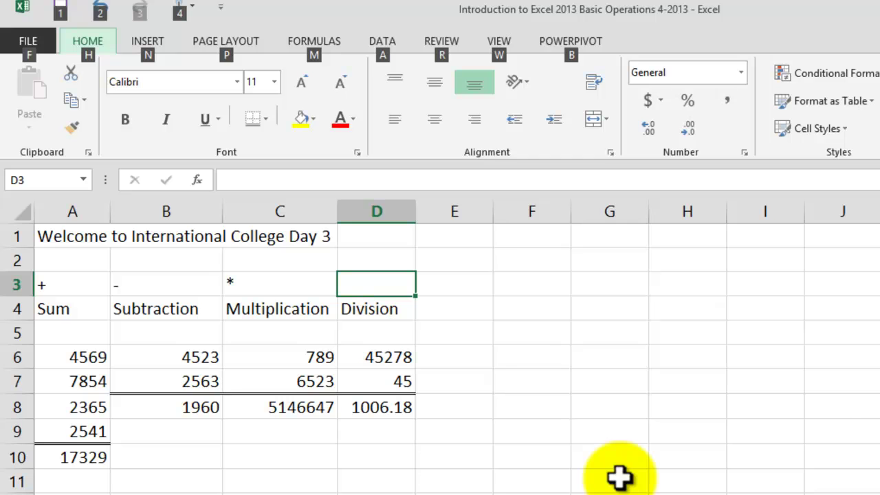
{"action": "key", "text": "alt"}
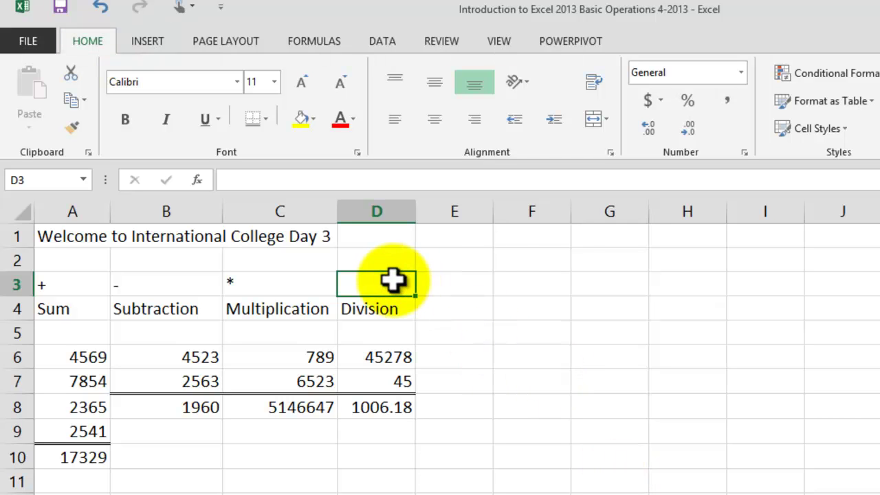
{"action": "key", "text": "alt"}
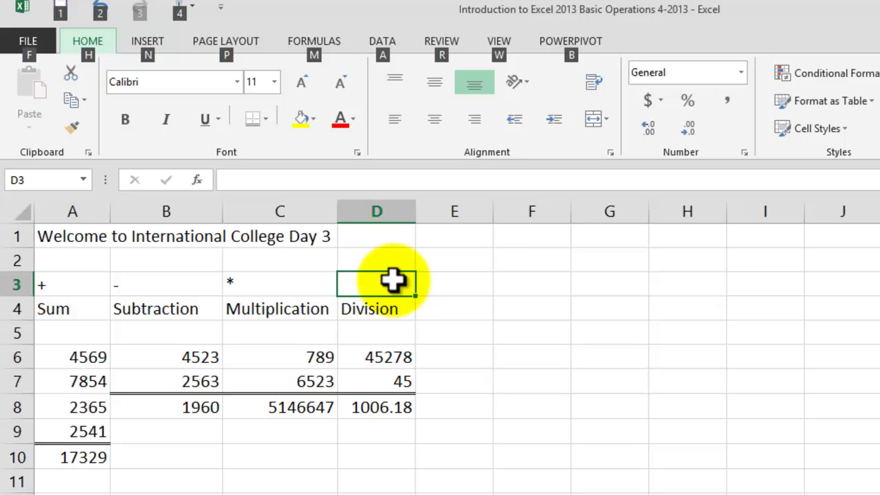
{"action": "key", "text": "alt"}
{"action": "left_click", "coordinate": [543, 286]}
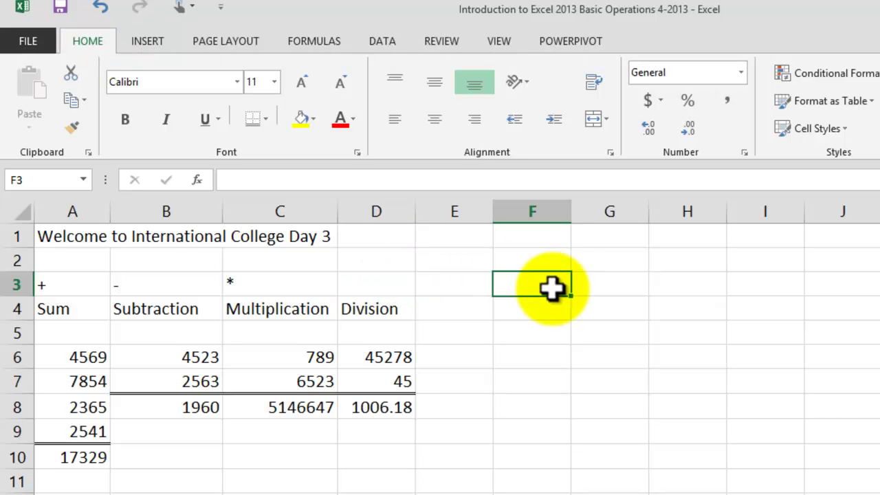
Enter the division symbol / in cell D3, above the Division heading
{"action": "left_click", "coordinate": [398, 287]}
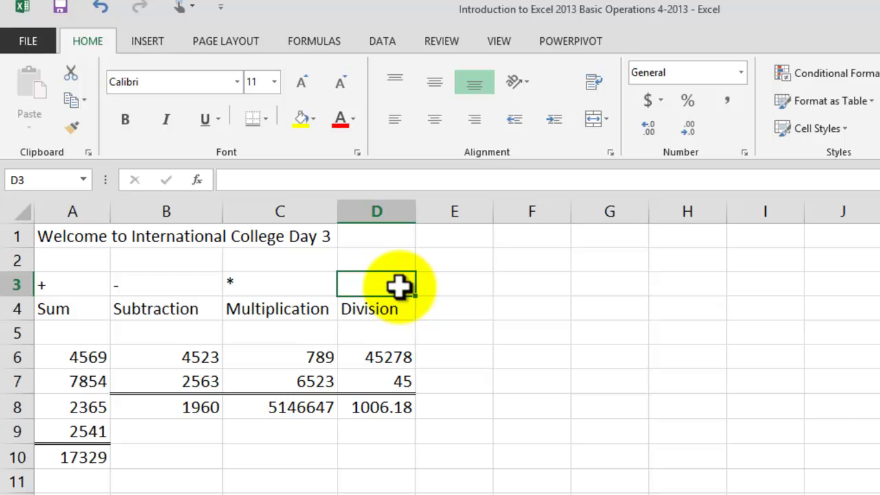
{"action": "key", "text": "alt"}
{"action": "double_click", "coordinate": [399, 286]}
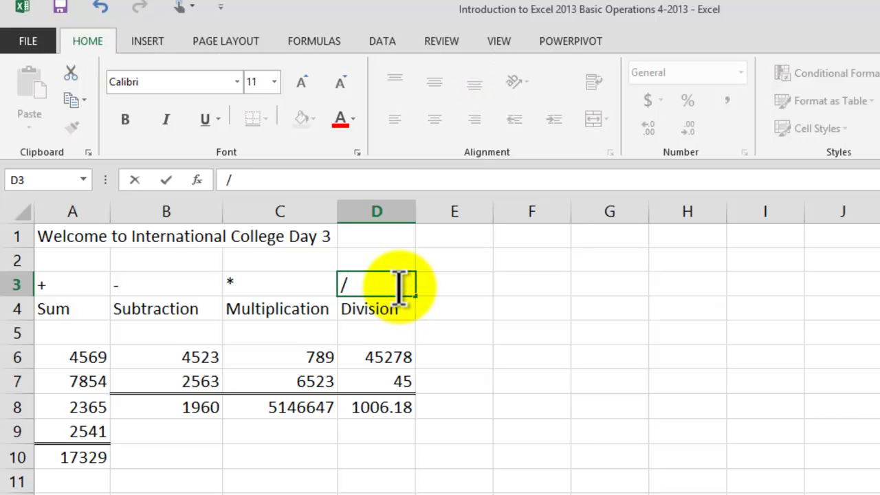
{"action": "key", "text": "Return"}
{"action": "left_click", "coordinate": [538, 358]}
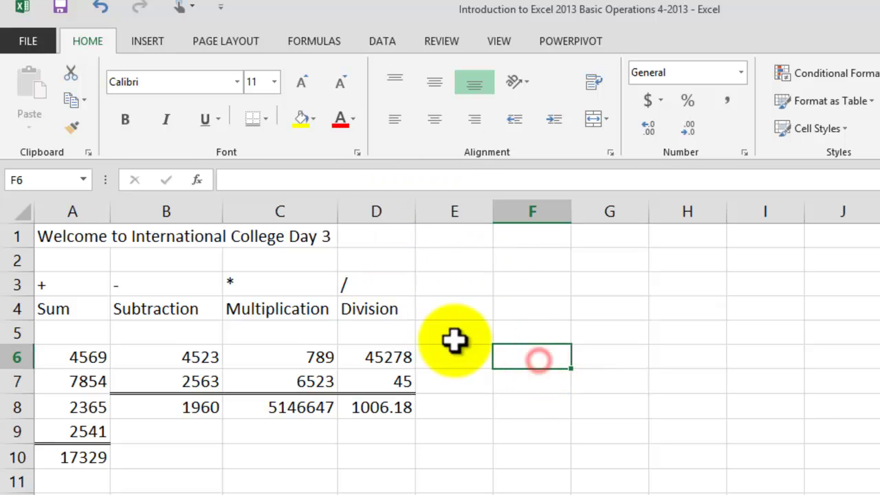
Center the operator symbols in cells A3 to D3 horizontally
{"action": "left_click", "coordinate": [358, 281]}
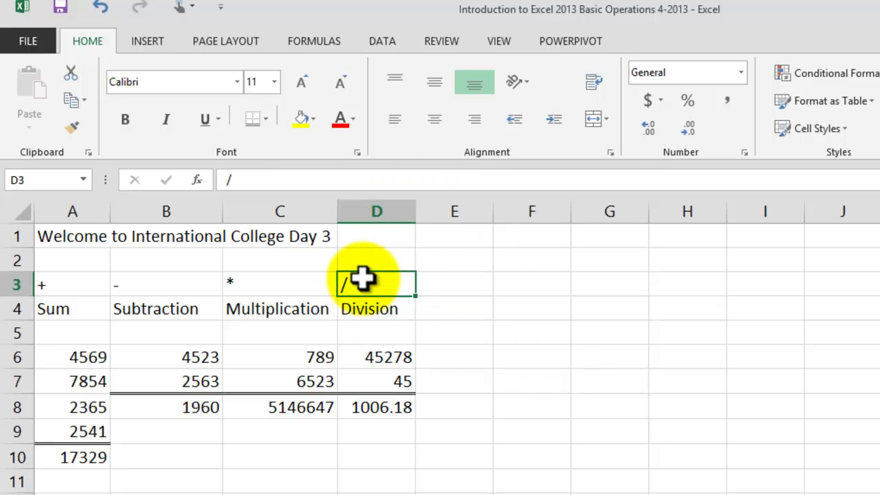
{"action": "left_click", "coordinate": [75, 284]}
{"action": "left_click_drag", "start_coordinate": [94, 284], "coordinate": [352, 281]}
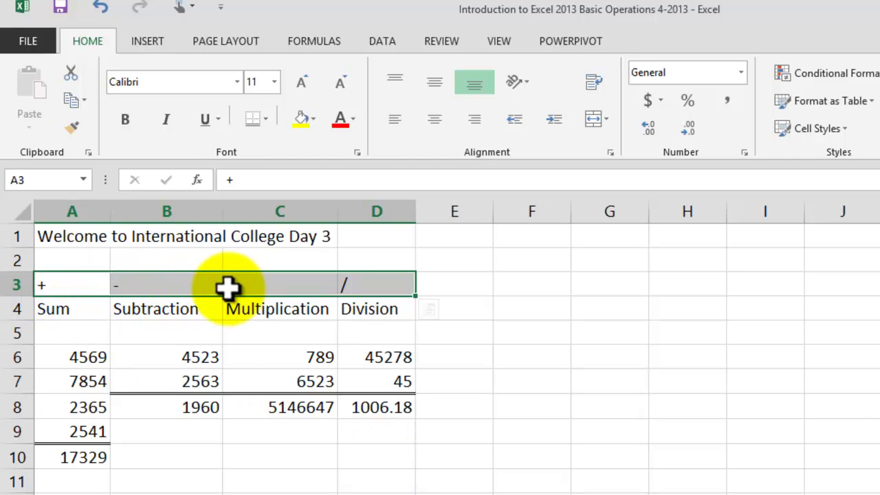
{"action": "left_click", "coordinate": [81, 284]}
{"action": "left_click_drag", "start_coordinate": [81, 283], "coordinate": [358, 283]}
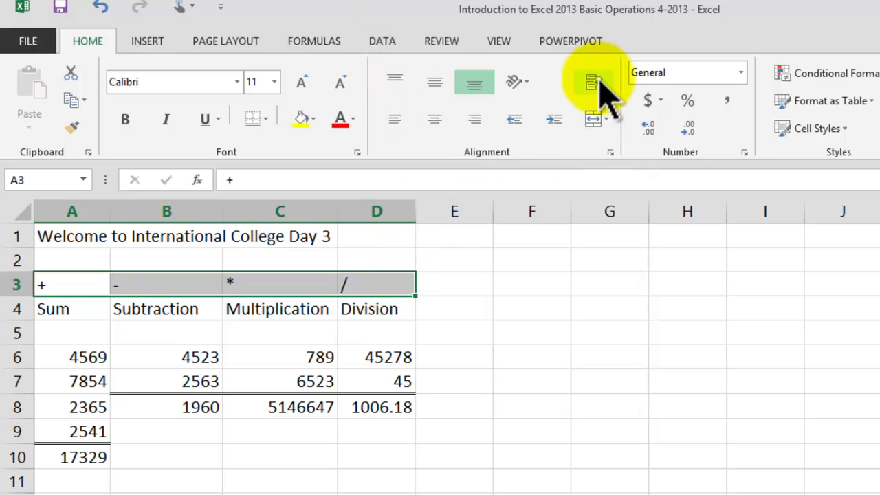
{"action": "left_click", "coordinate": [435, 121]}
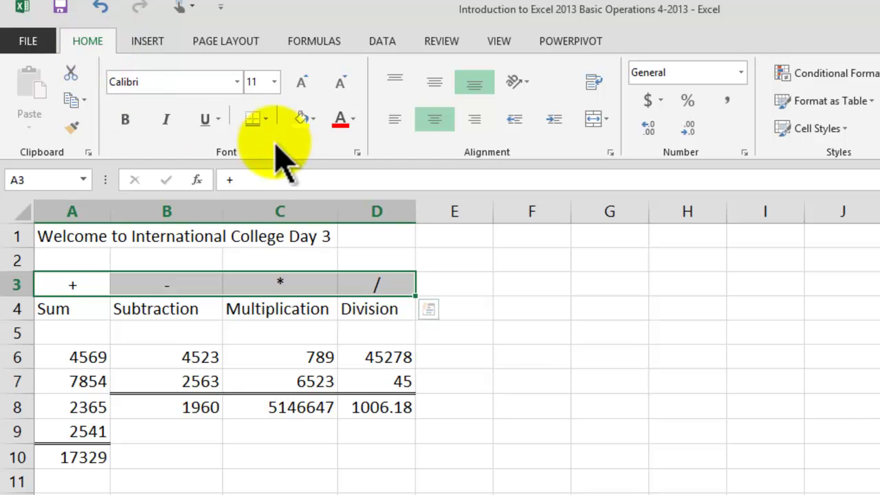
Enlarge the operator symbols in A3:D3 to font size 18 and align them vertically to the middle
{"action": "left_click", "coordinate": [300, 82]}
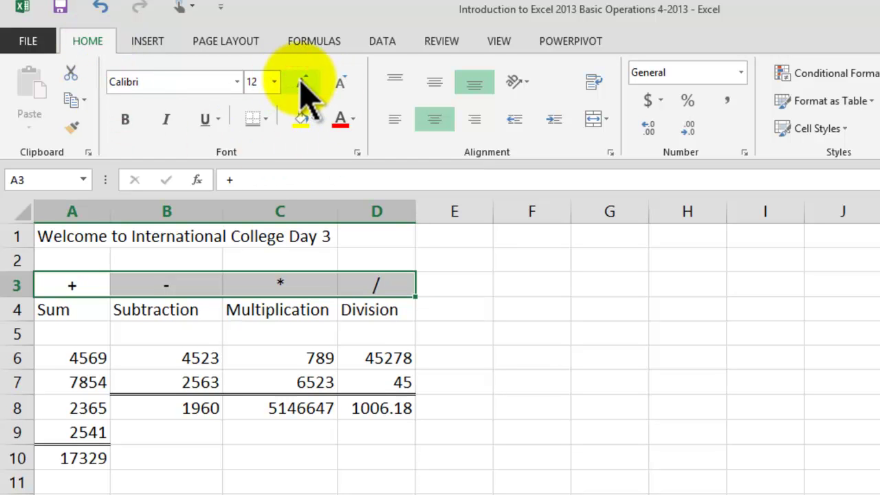
{"action": "left_click", "coordinate": [300, 82]}
{"action": "left_click", "coordinate": [300, 81]}
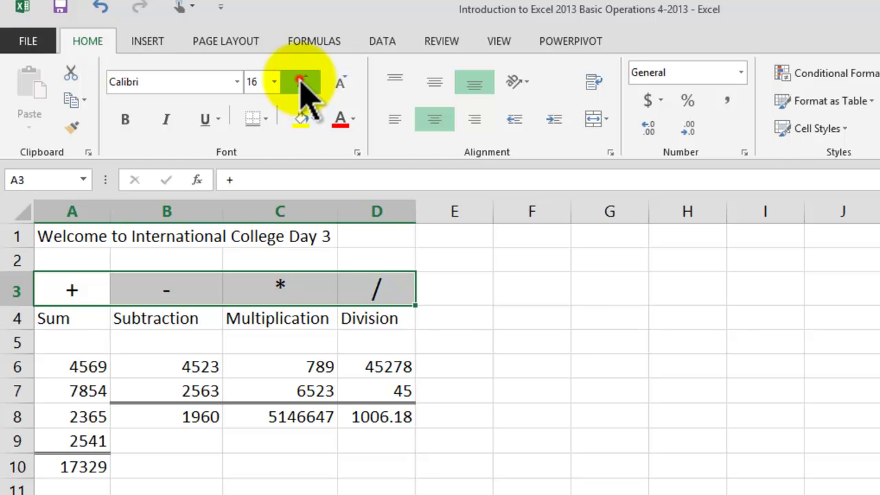
{"action": "left_click", "coordinate": [301, 79]}
{"action": "left_click", "coordinate": [430, 84]}
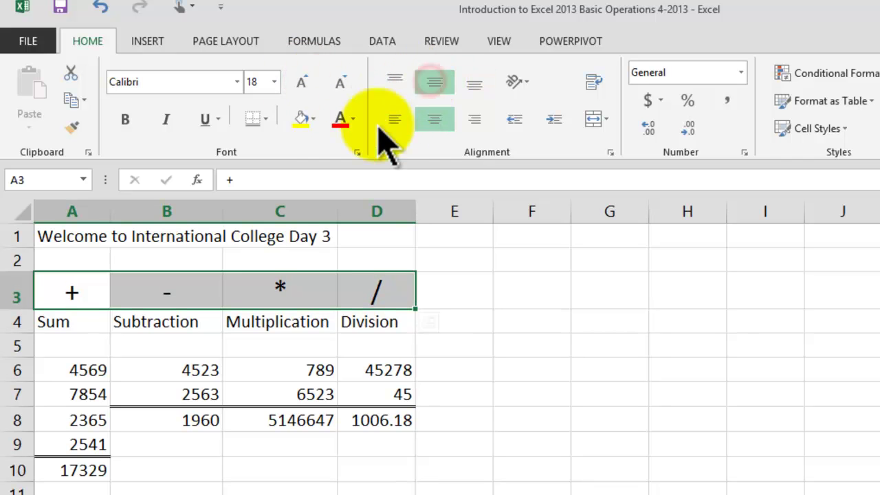
{"action": "left_click", "coordinate": [626, 392]}
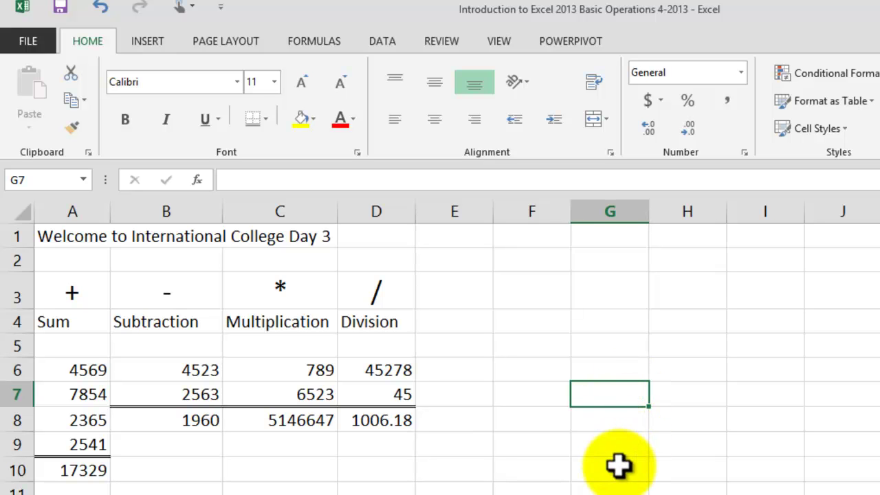
Center the operation headings in cells A4 to D4 horizontally
{"action": "left_click", "coordinate": [72, 321]}
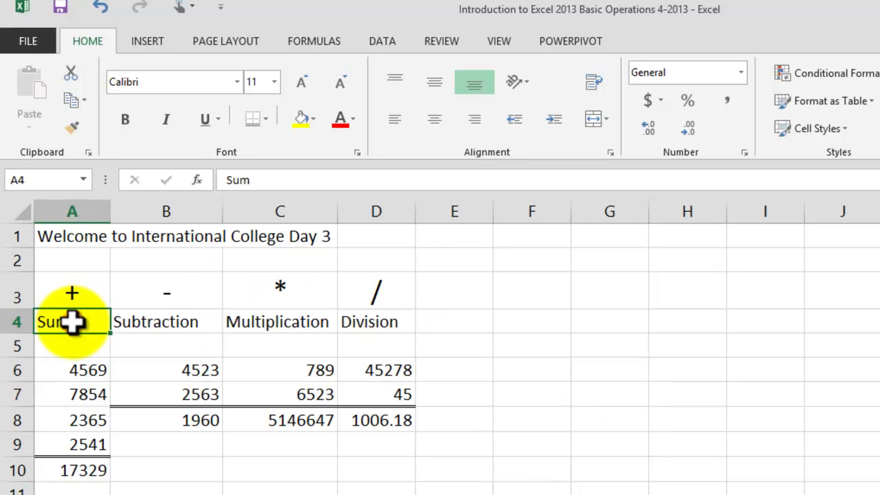
{"action": "left_click_drag", "start_coordinate": [63, 321], "coordinate": [370, 322]}
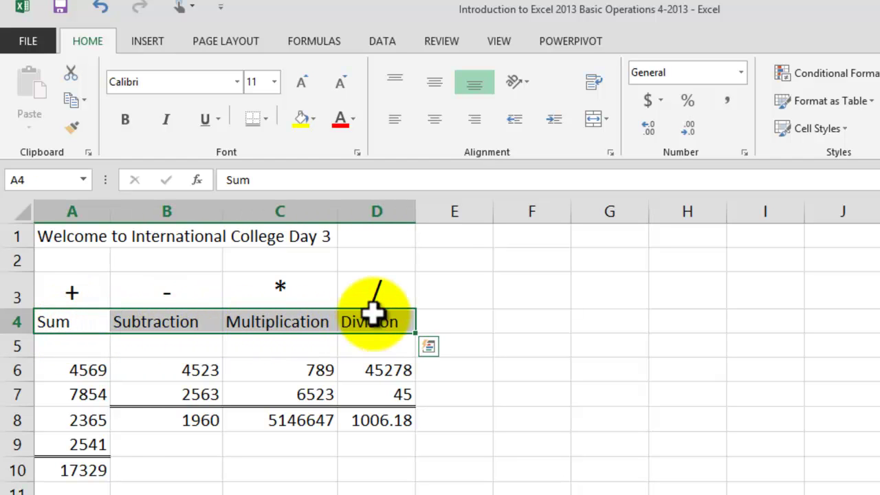
{"action": "left_click", "coordinate": [435, 119]}
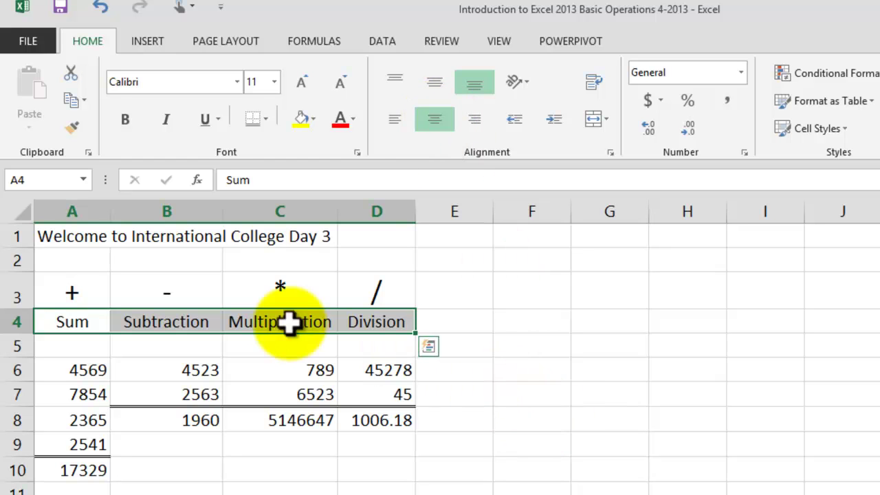
{"action": "left_click_drag", "start_coordinate": [658, 414], "coordinate": [658, 404]}
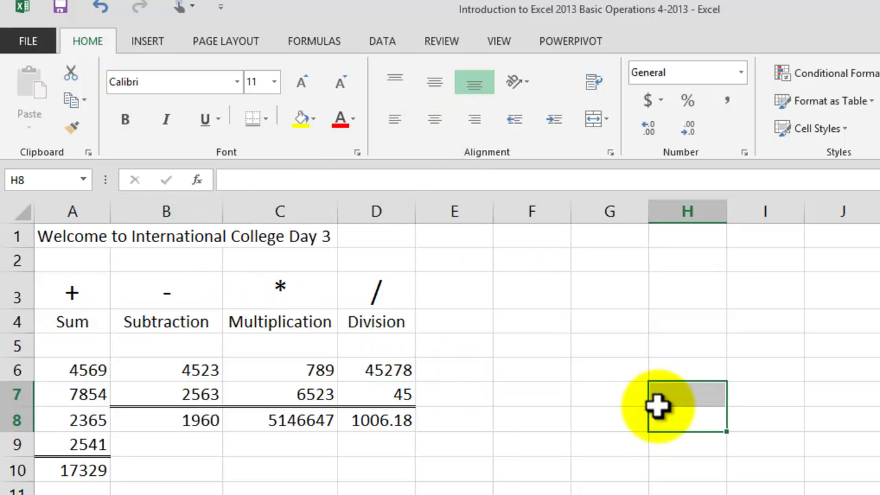
{"action": "left_click", "coordinate": [75, 322]}
{"action": "left_click", "coordinate": [169, 321]}
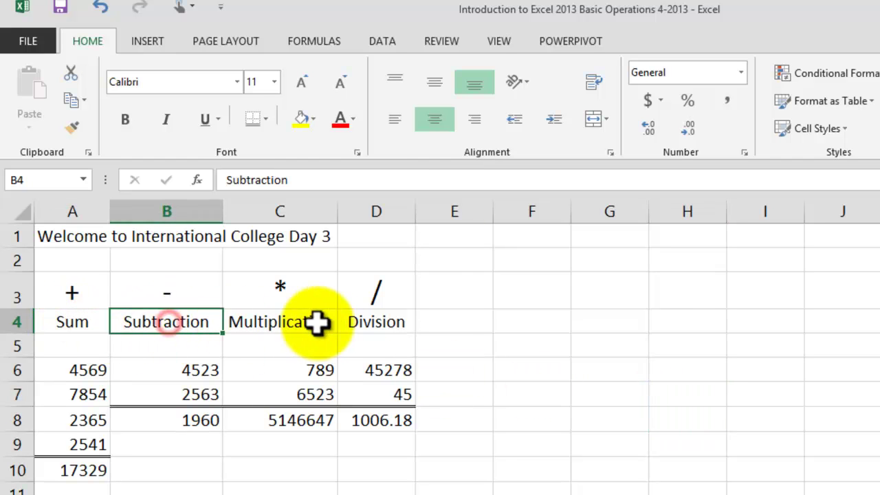
{"action": "left_click", "coordinate": [295, 323]}
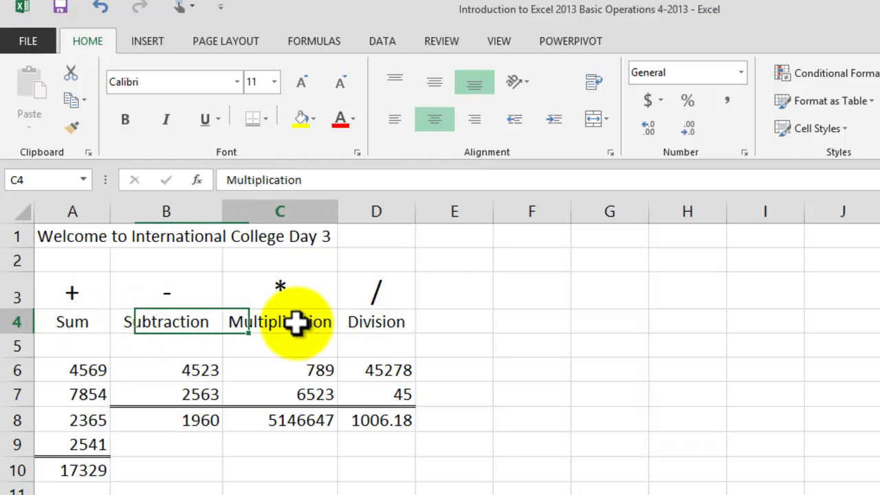
{"action": "left_click", "coordinate": [371, 326]}
{"action": "left_click", "coordinate": [622, 439]}
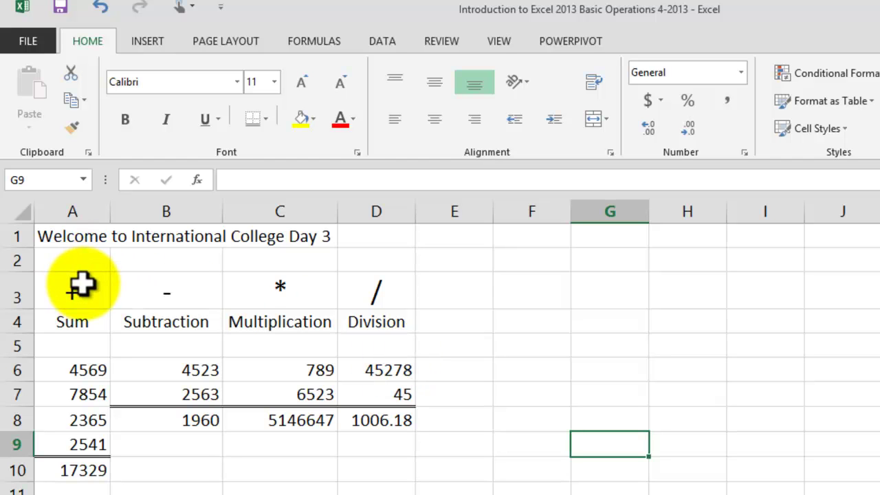
Apply All Borders to the range A3:D6, covering the operator symbols, headings, blank row and first row of numbers
{"action": "left_click_drag", "start_coordinate": [78, 290], "coordinate": [398, 373]}
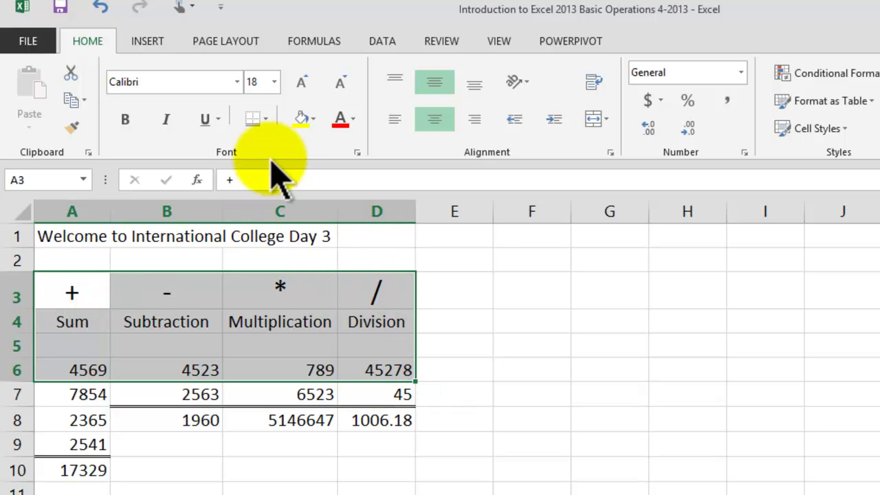
{"action": "left_click", "coordinate": [265, 120]}
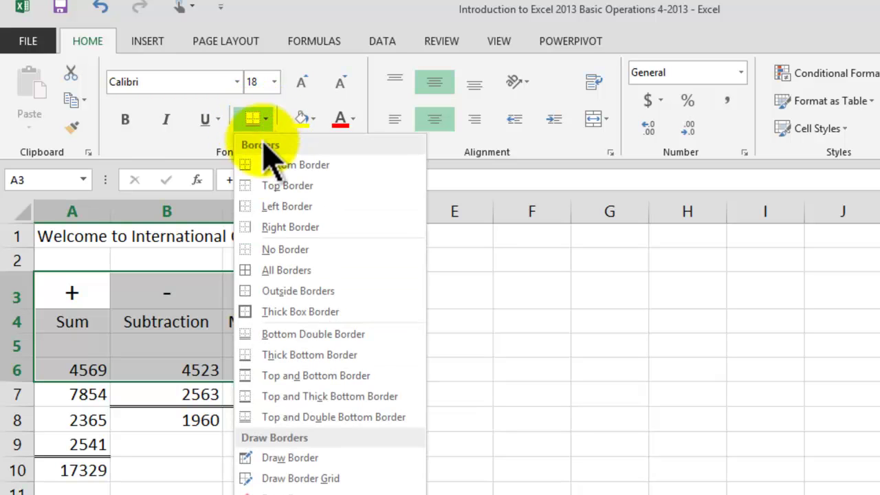
{"action": "left_click", "coordinate": [547, 317]}
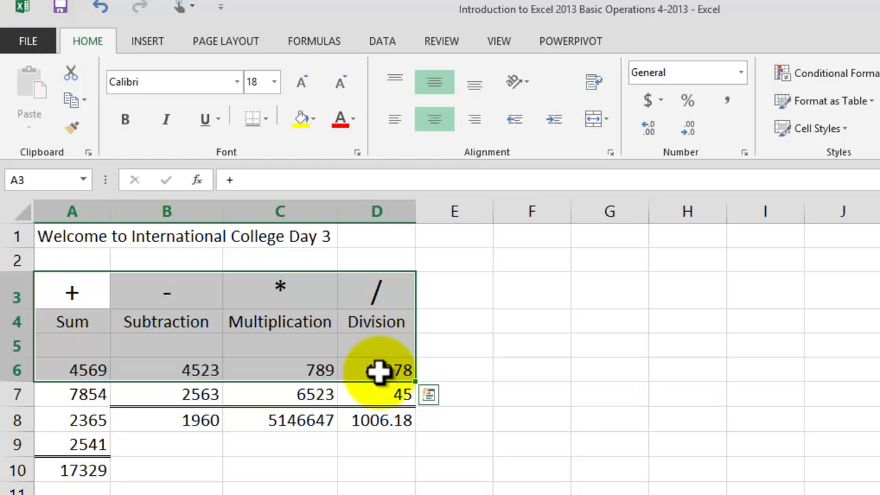
{"action": "left_click", "coordinate": [265, 118]}
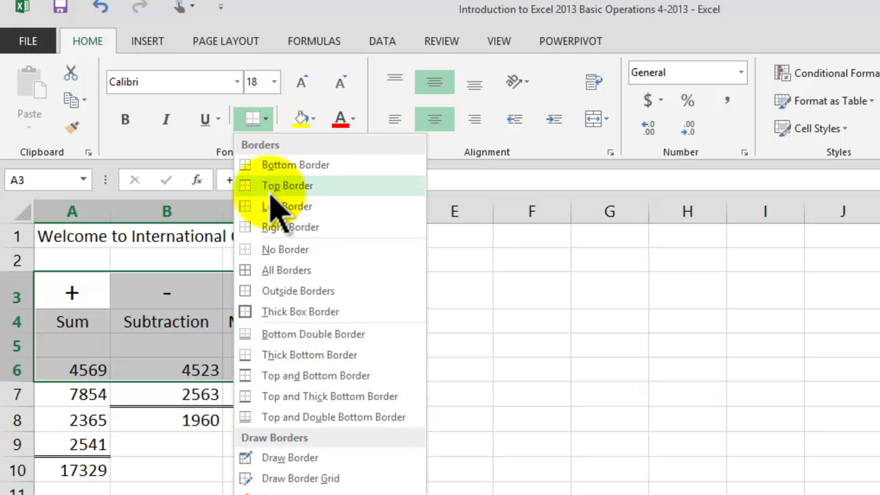
{"action": "left_click", "coordinate": [283, 271]}
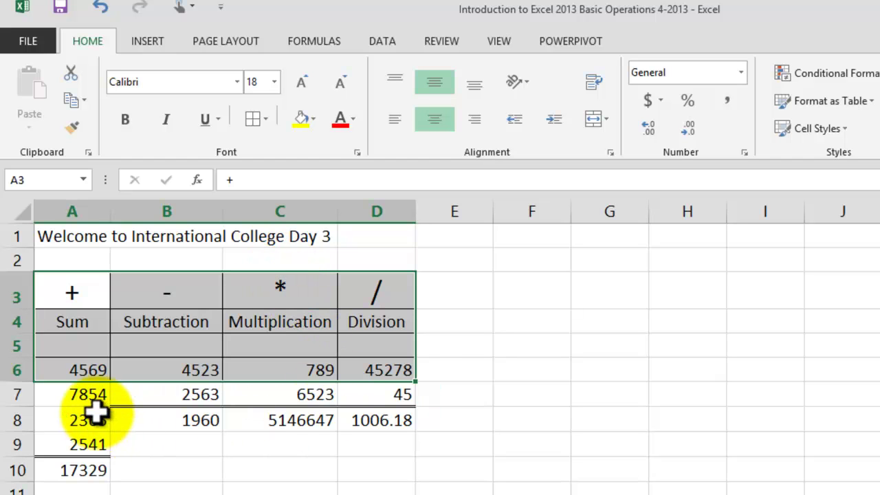
Apply All Borders to the remaining numbers of the Sum column in cells A7 to A9
{"action": "left_click_drag", "start_coordinate": [83, 394], "coordinate": [84, 443]}
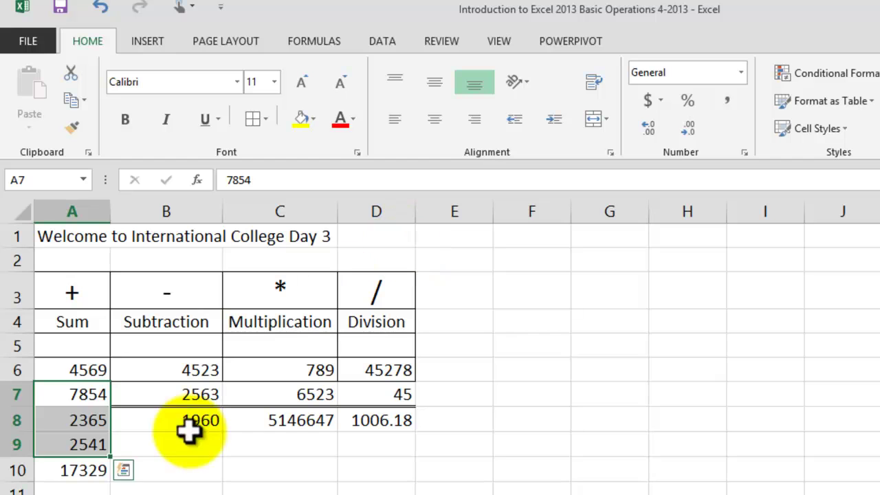
{"action": "left_click", "coordinate": [543, 440]}
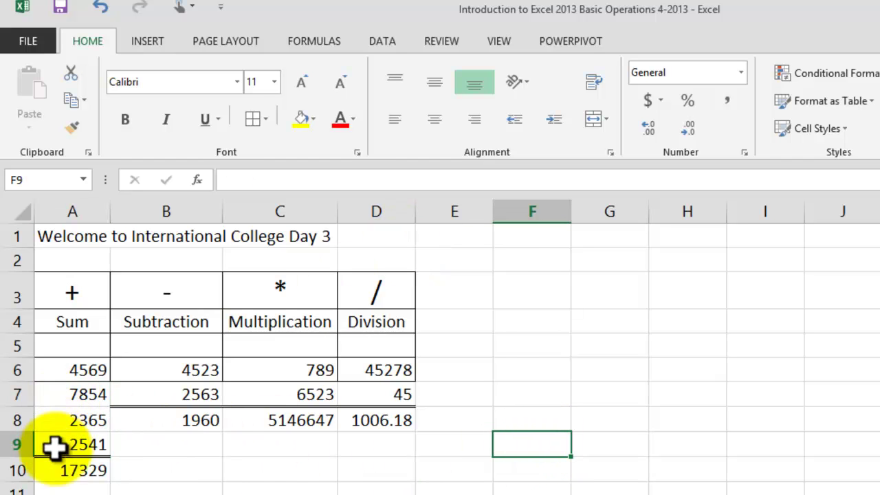
{"action": "left_click_drag", "start_coordinate": [60, 396], "coordinate": [77, 431]}
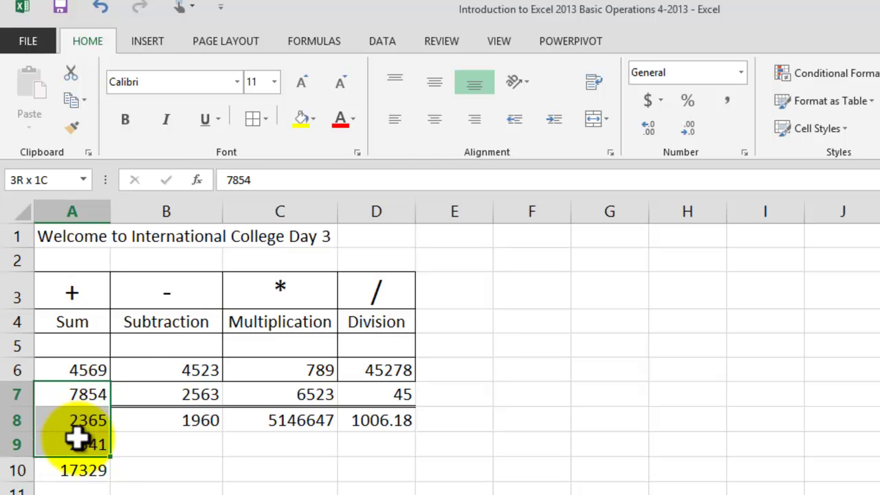
{"action": "left_click", "coordinate": [260, 120]}
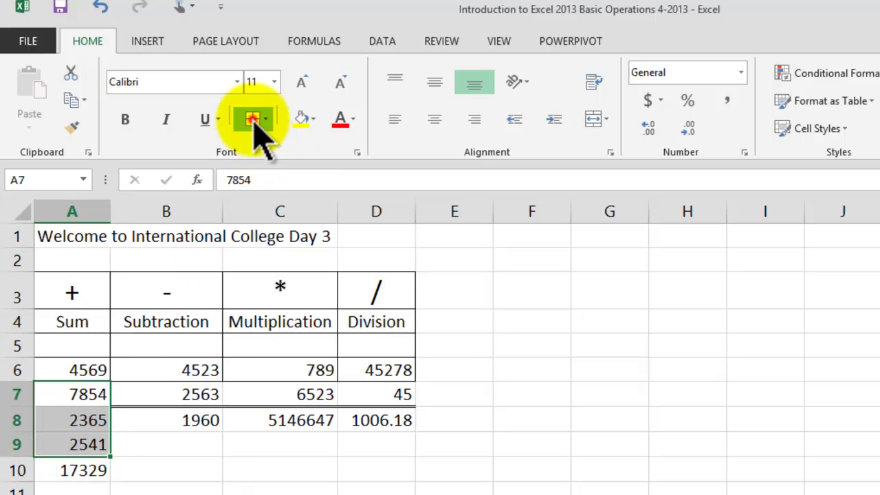
{"action": "left_click", "coordinate": [265, 270]}
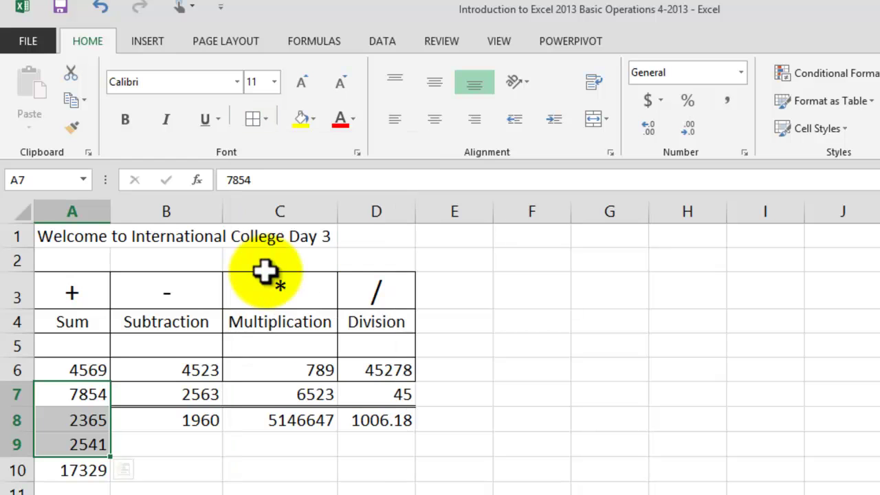
Apply All Borders to the second row of numbers in cells B7 to D7
{"action": "left_click", "coordinate": [154, 396]}
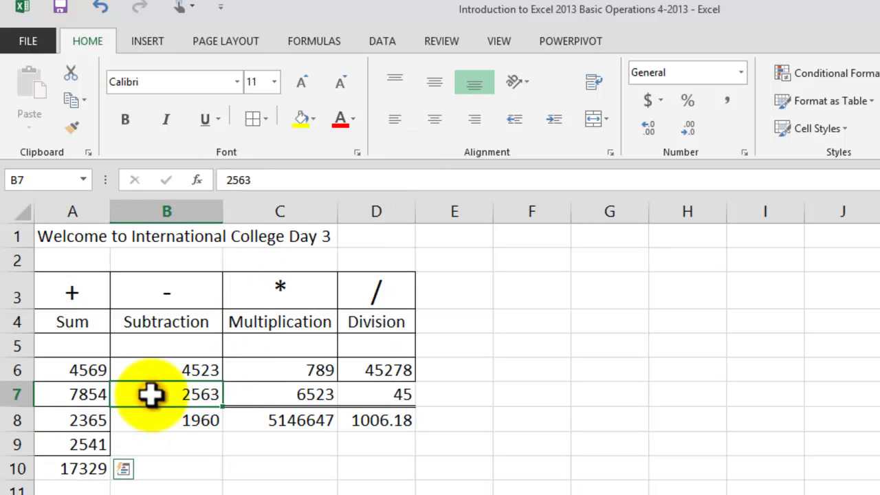
{"action": "left_click_drag", "start_coordinate": [160, 394], "coordinate": [347, 396]}
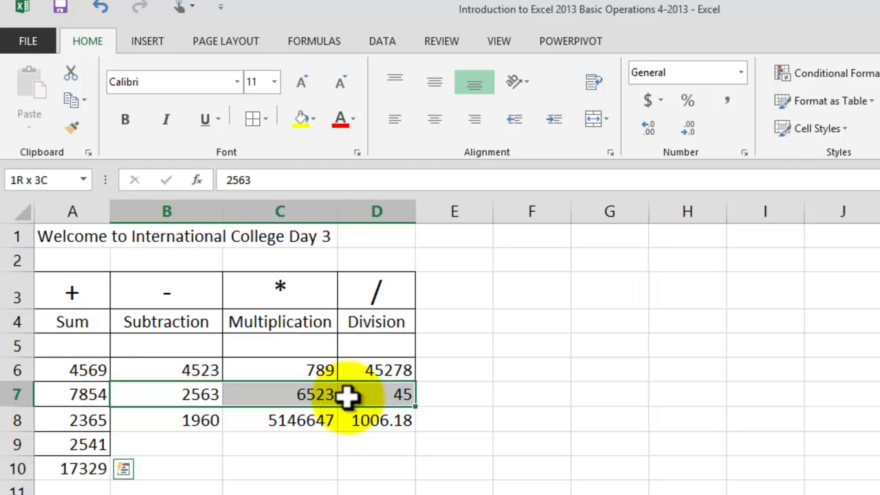
{"action": "left_click", "coordinate": [265, 121]}
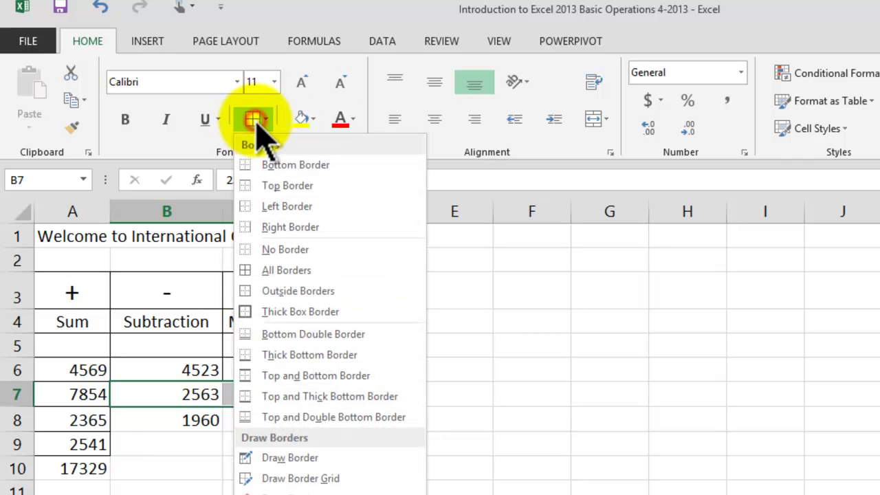
{"action": "left_click", "coordinate": [303, 270]}
{"action": "left_click", "coordinate": [553, 393]}
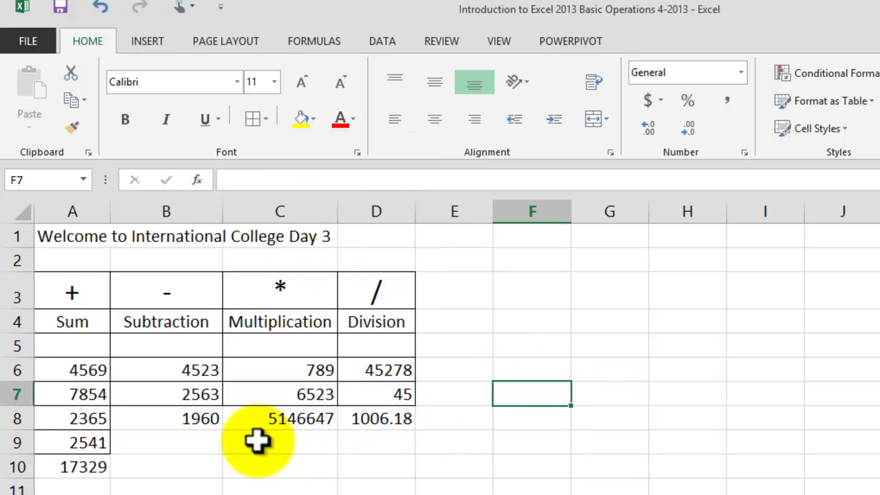
Apply a Bottom Double Border to cell A9 and to cells B7 to D7, above the calculated results
{"action": "left_click", "coordinate": [75, 444]}
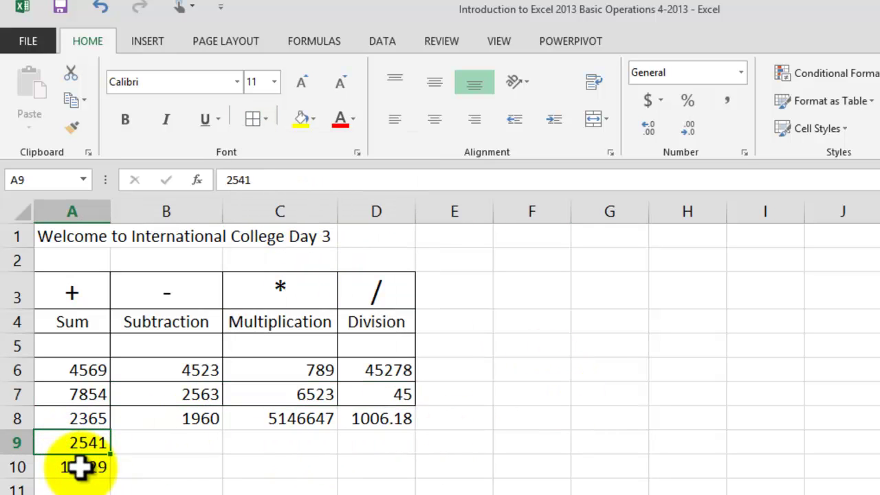
{"action": "left_click", "coordinate": [266, 120]}
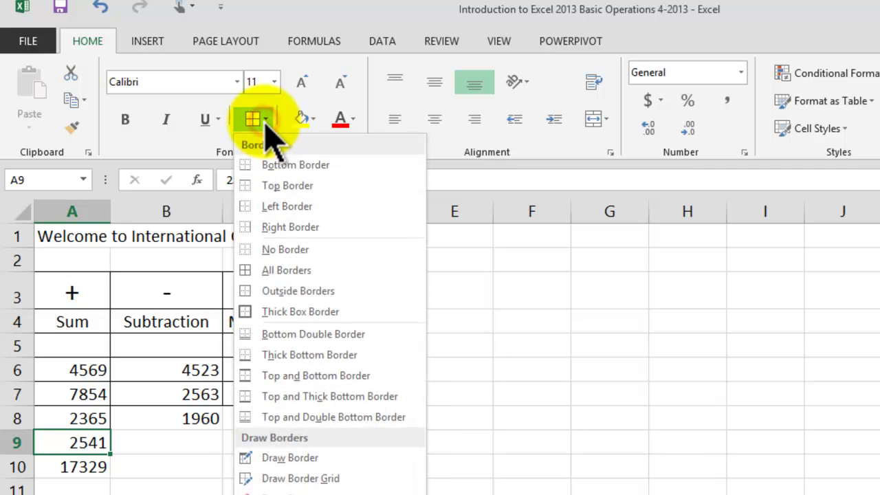
{"action": "left_click", "coordinate": [299, 336]}
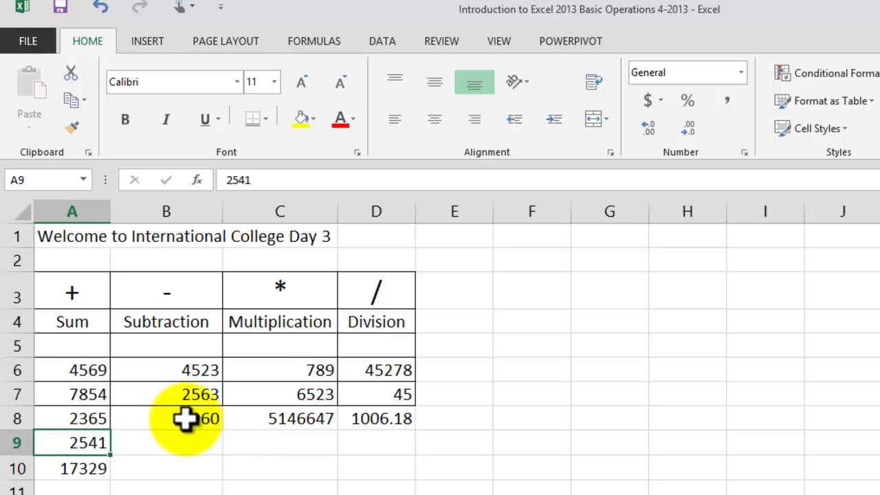
{"action": "left_click_drag", "start_coordinate": [184, 397], "coordinate": [354, 394]}
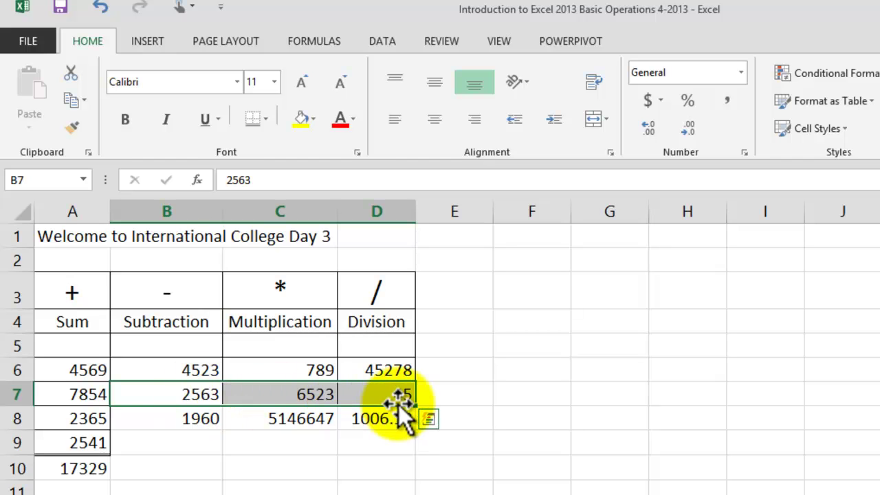
{"action": "left_click", "coordinate": [266, 120]}
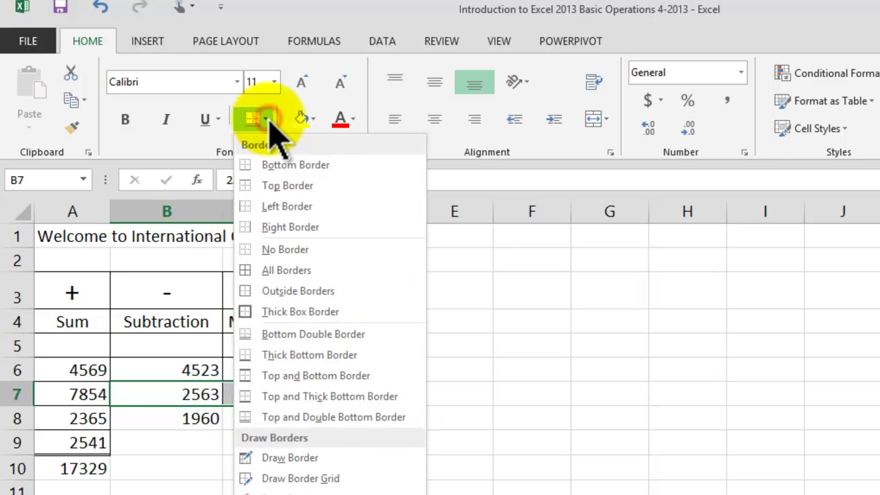
{"action": "left_click", "coordinate": [300, 333]}
{"action": "left_click", "coordinate": [678, 376]}
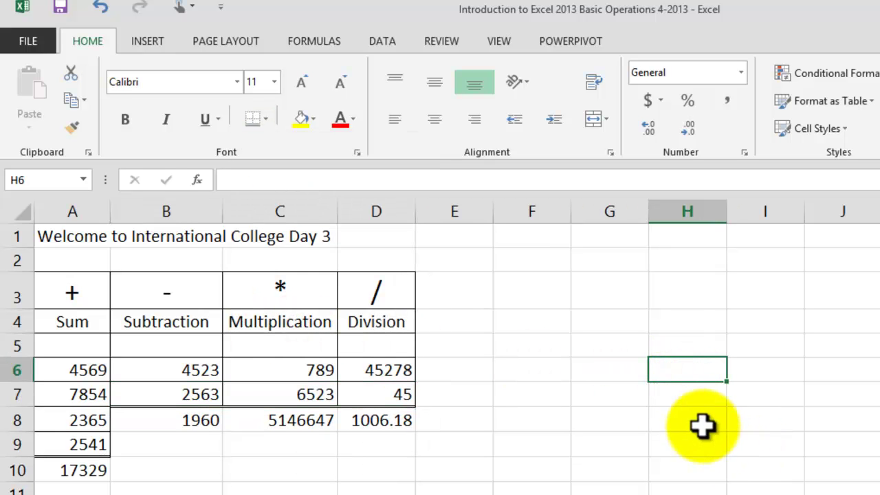
{"action": "left_click", "coordinate": [515, 396]}
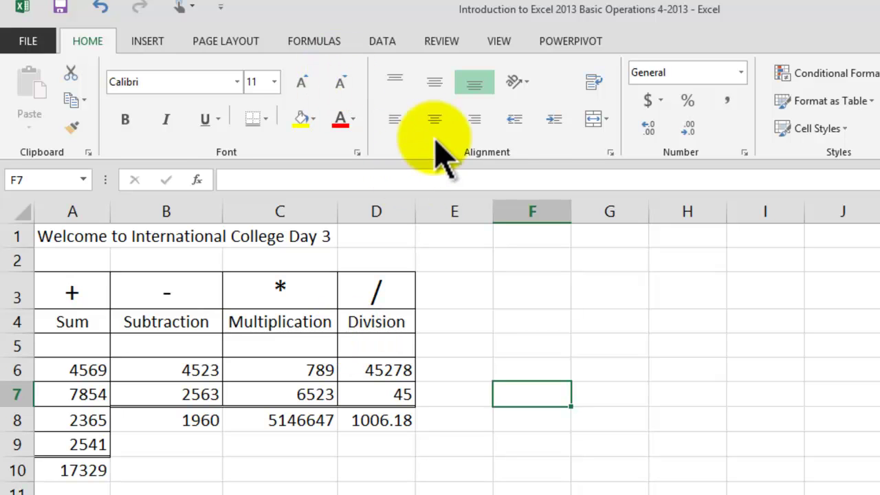
{"action": "left_click", "coordinate": [362, 467]}
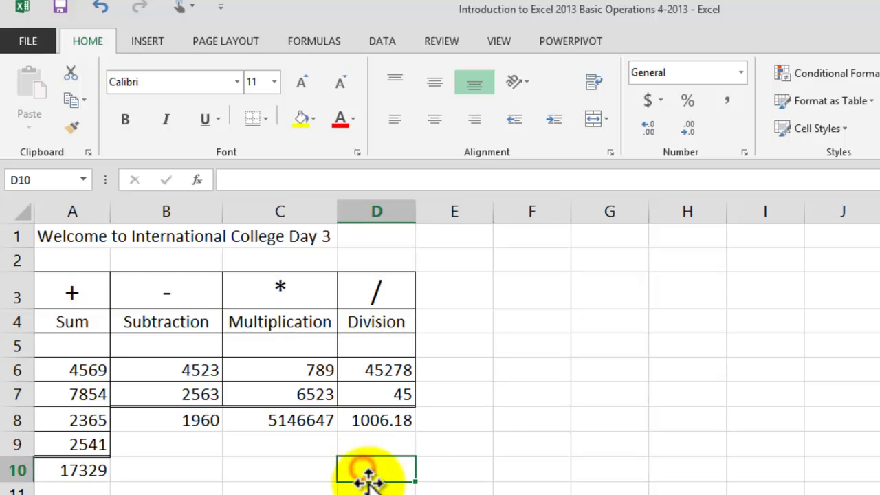
{"action": "left_click", "coordinate": [260, 469]}
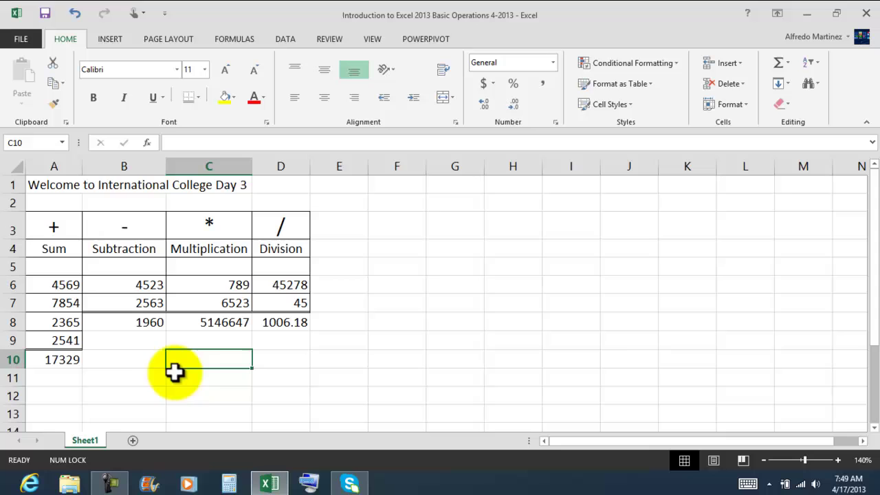
{"action": "left_click", "coordinate": [251, 491]}
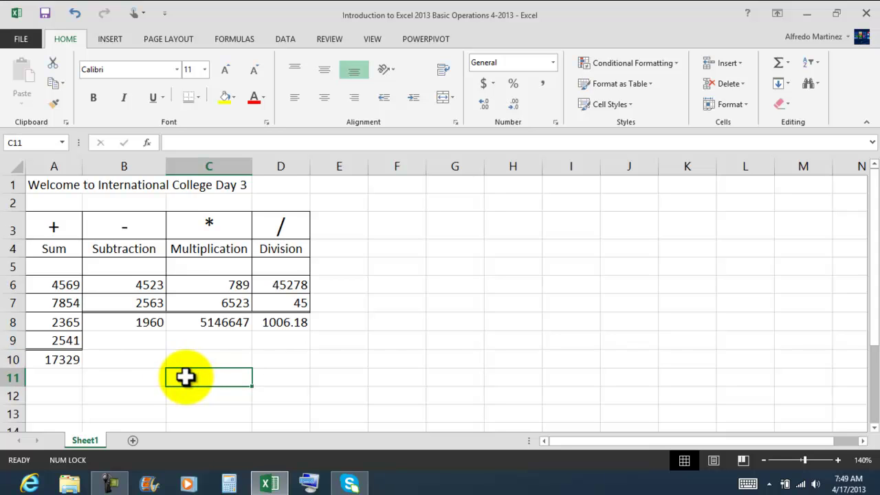
{"action": "left_click", "coordinate": [136, 378]}
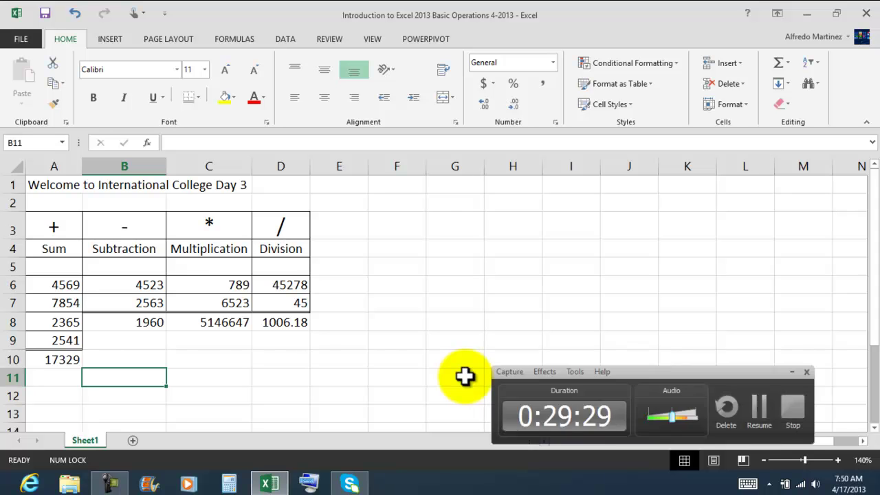
{"action": "left_click", "coordinate": [374, 338]}
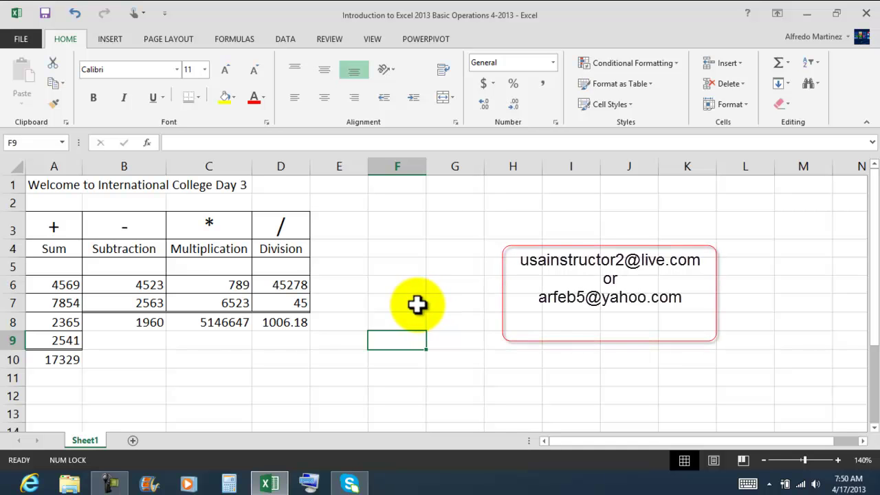
{"action": "left_click", "coordinate": [403, 284]}
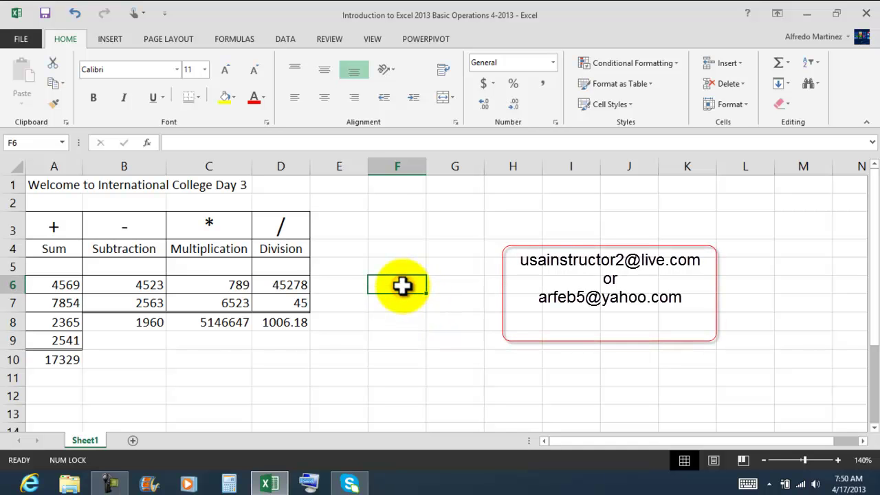